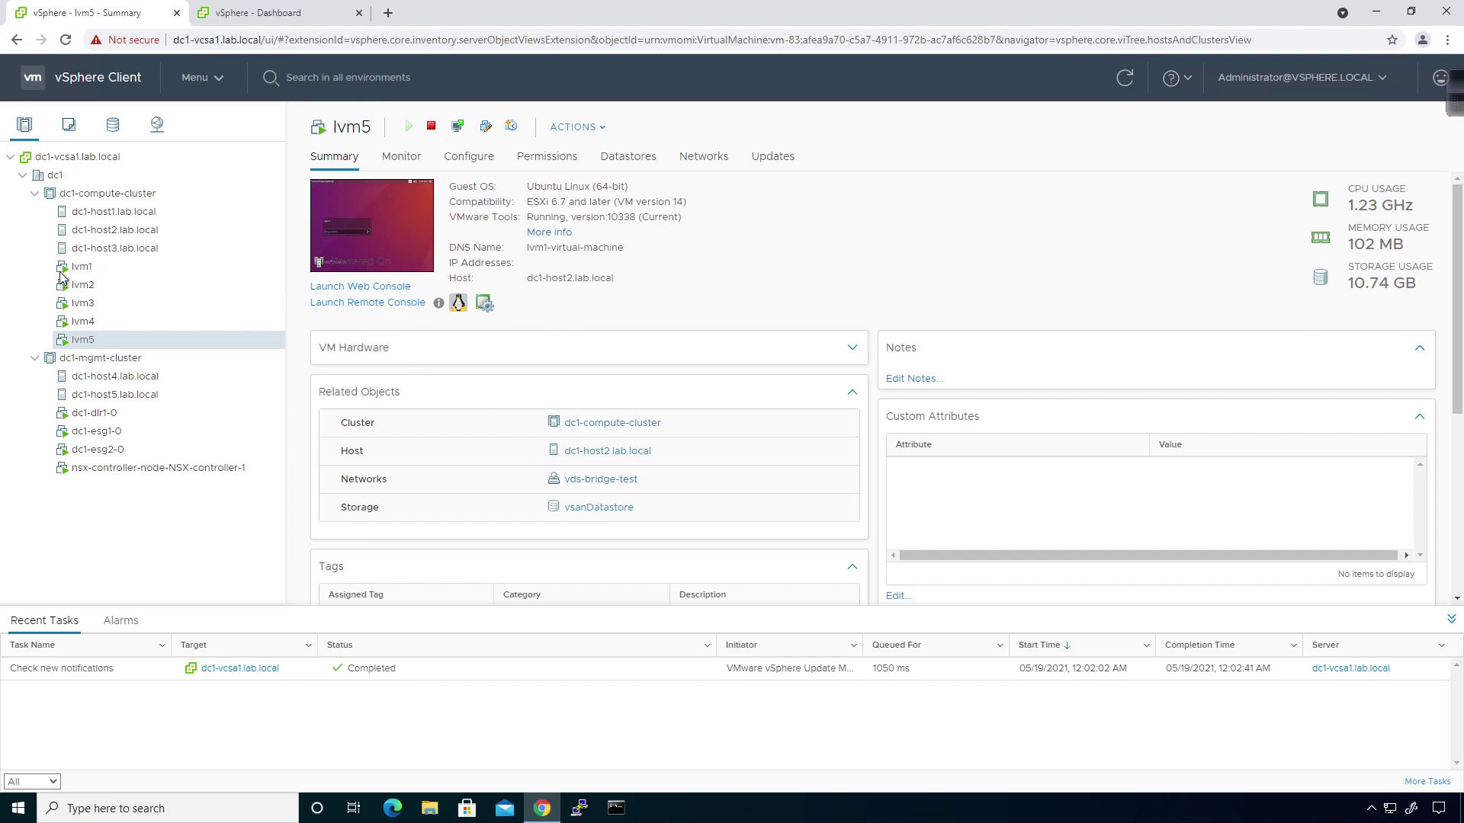
pyautogui.click(87, 322)
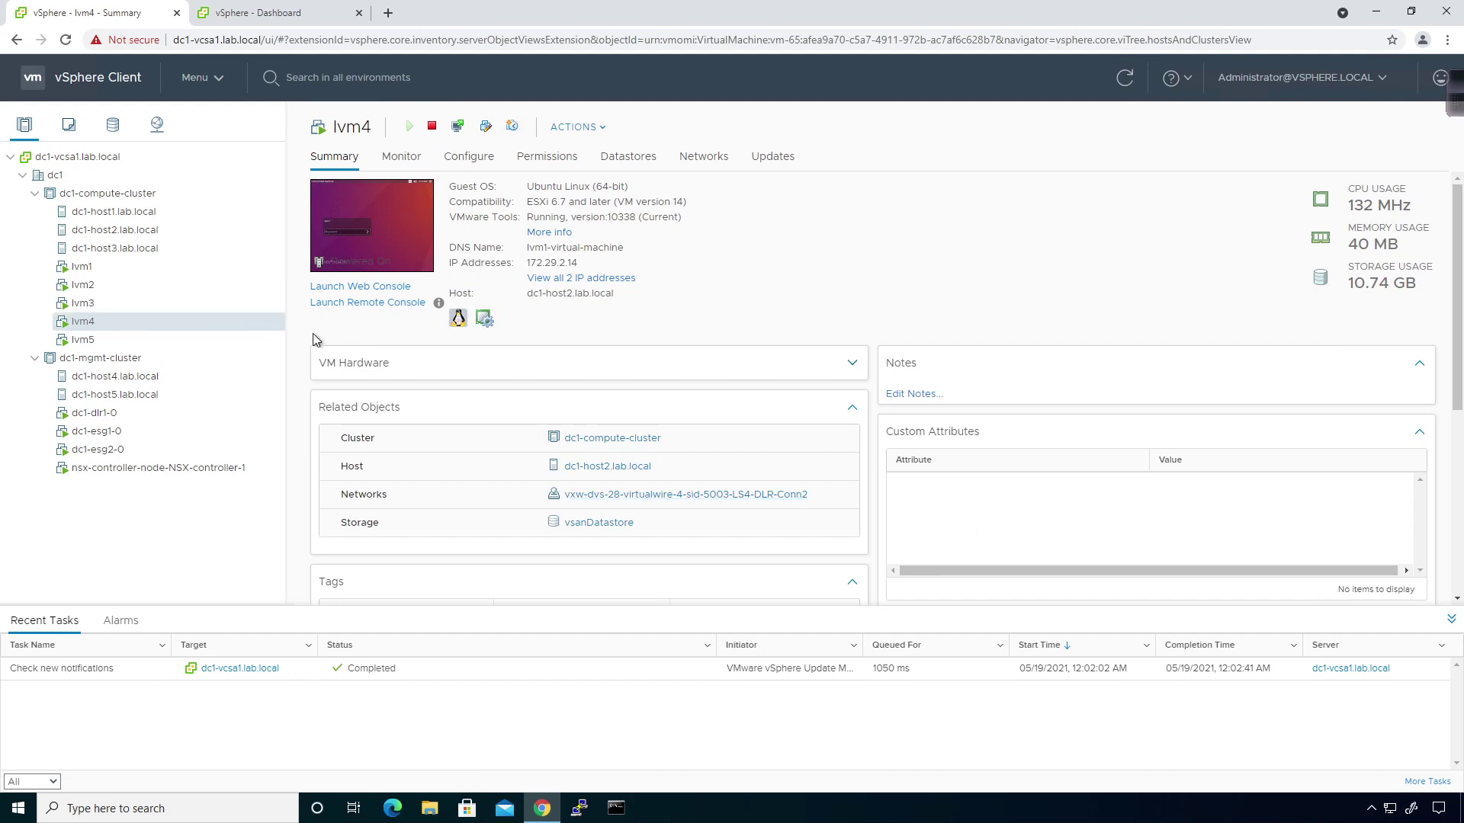
pyautogui.click(144, 303)
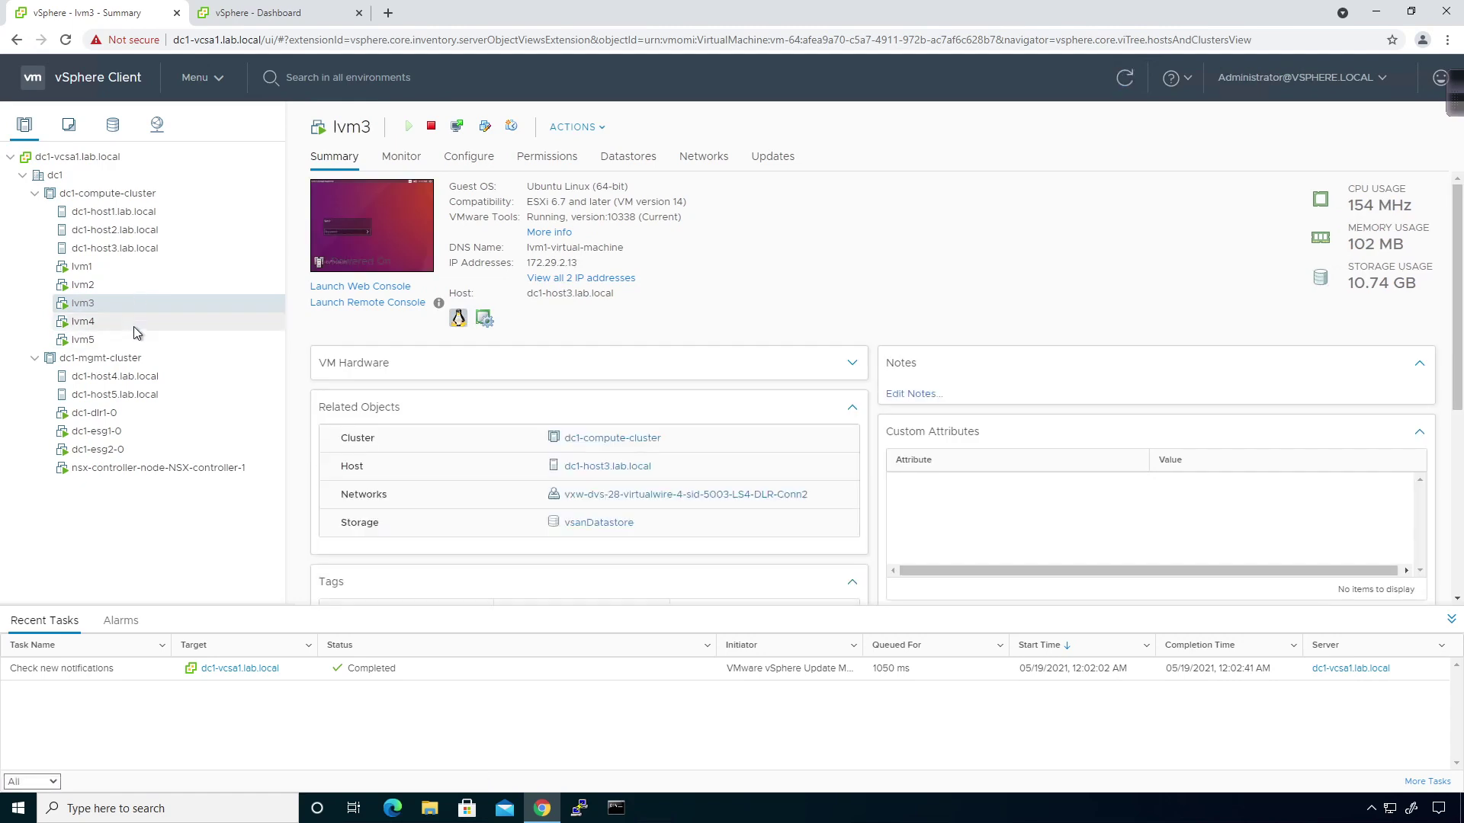
pyautogui.click(134, 326)
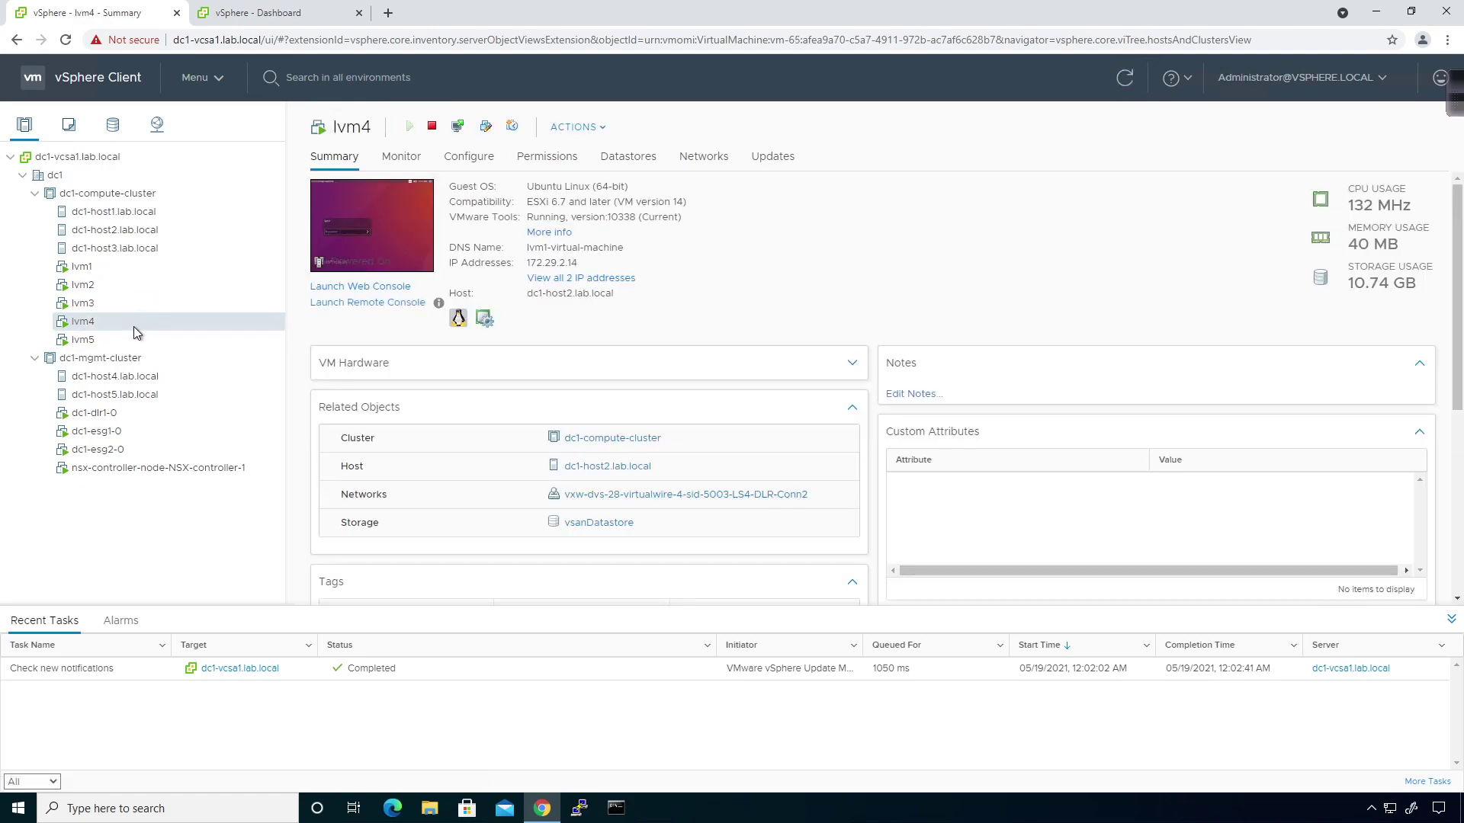
pyautogui.click(123, 340)
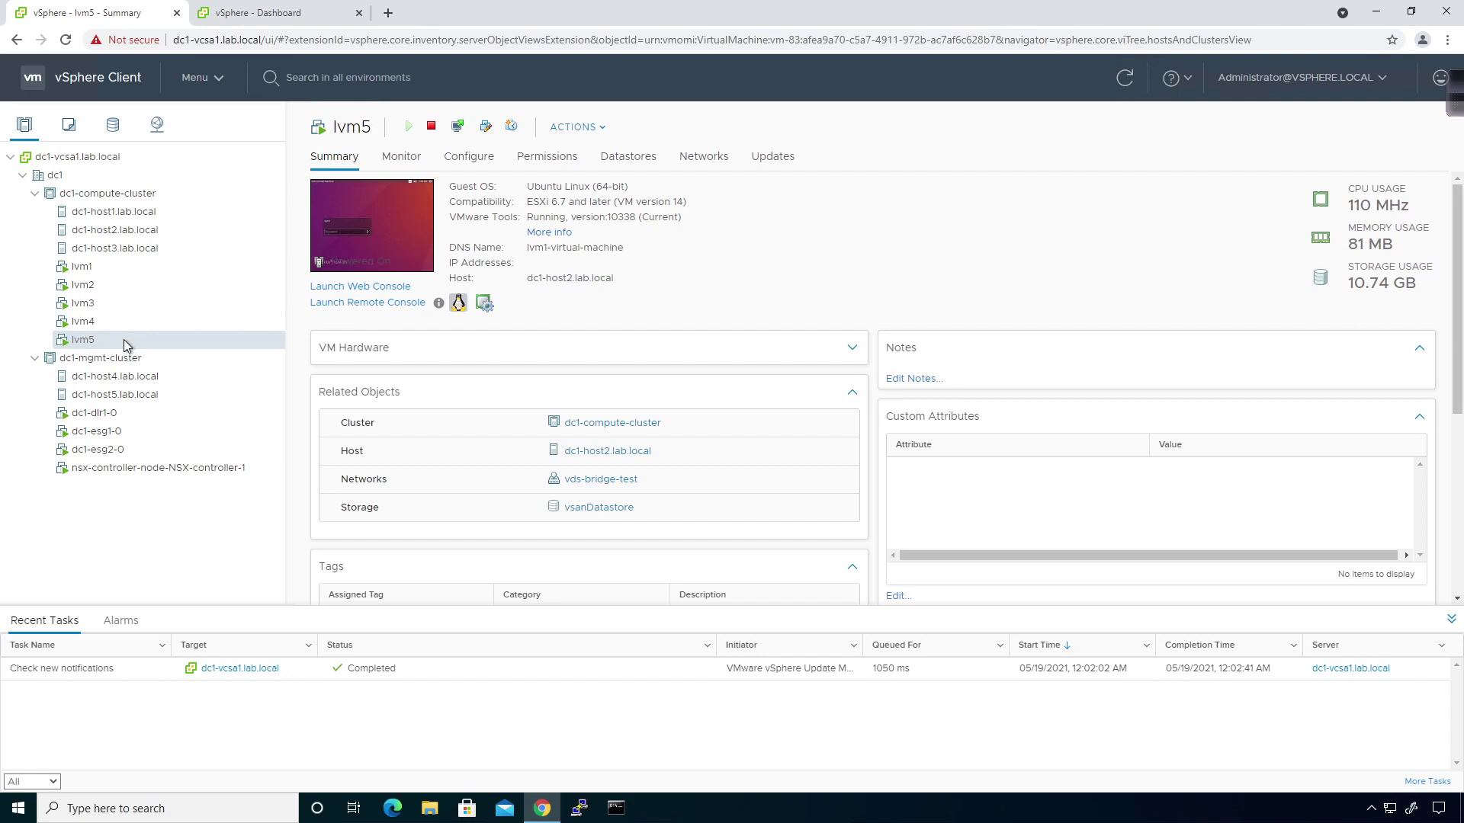
pyautogui.click(120, 322)
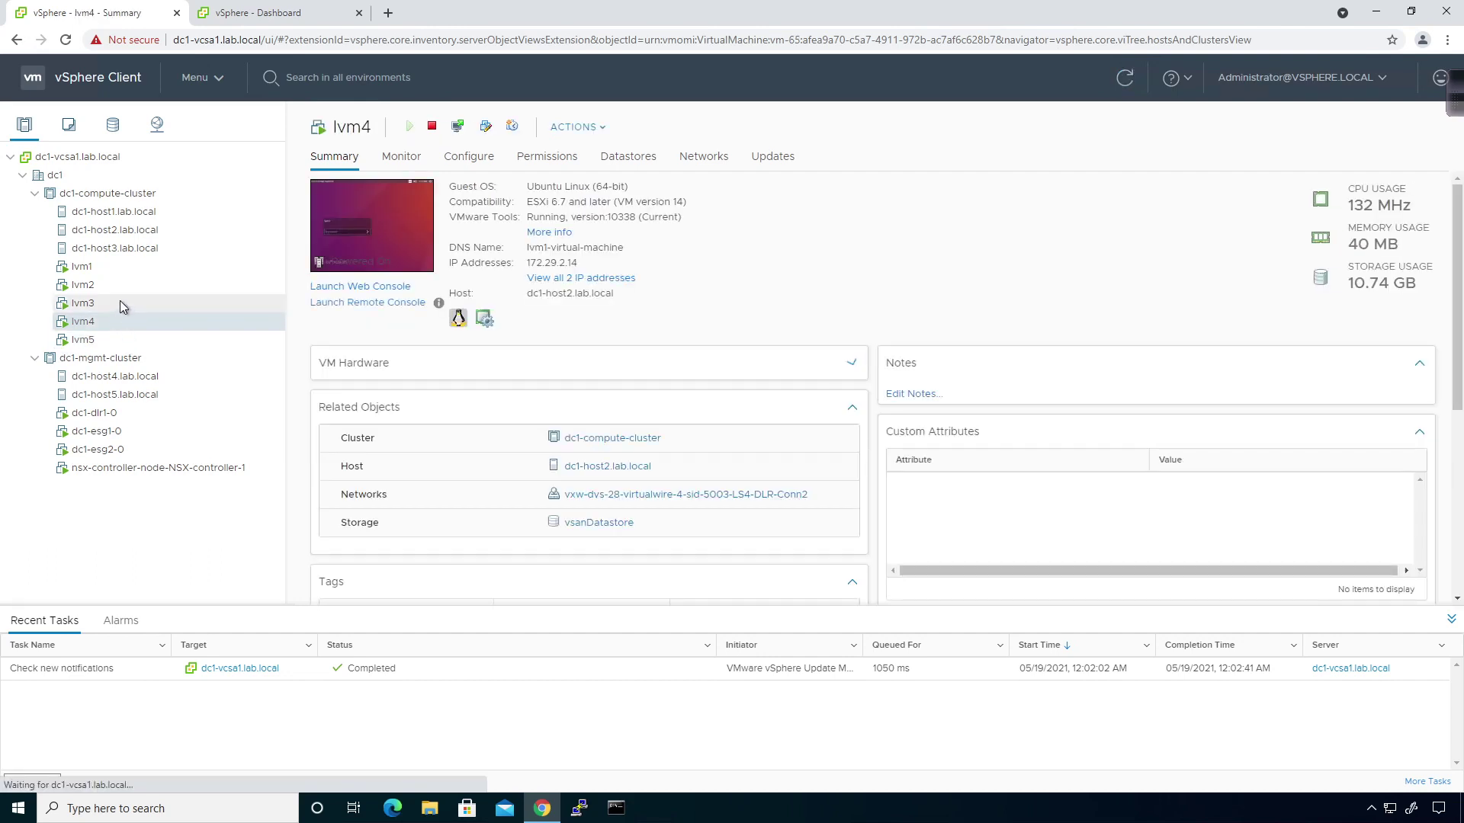
pyautogui.click(121, 304)
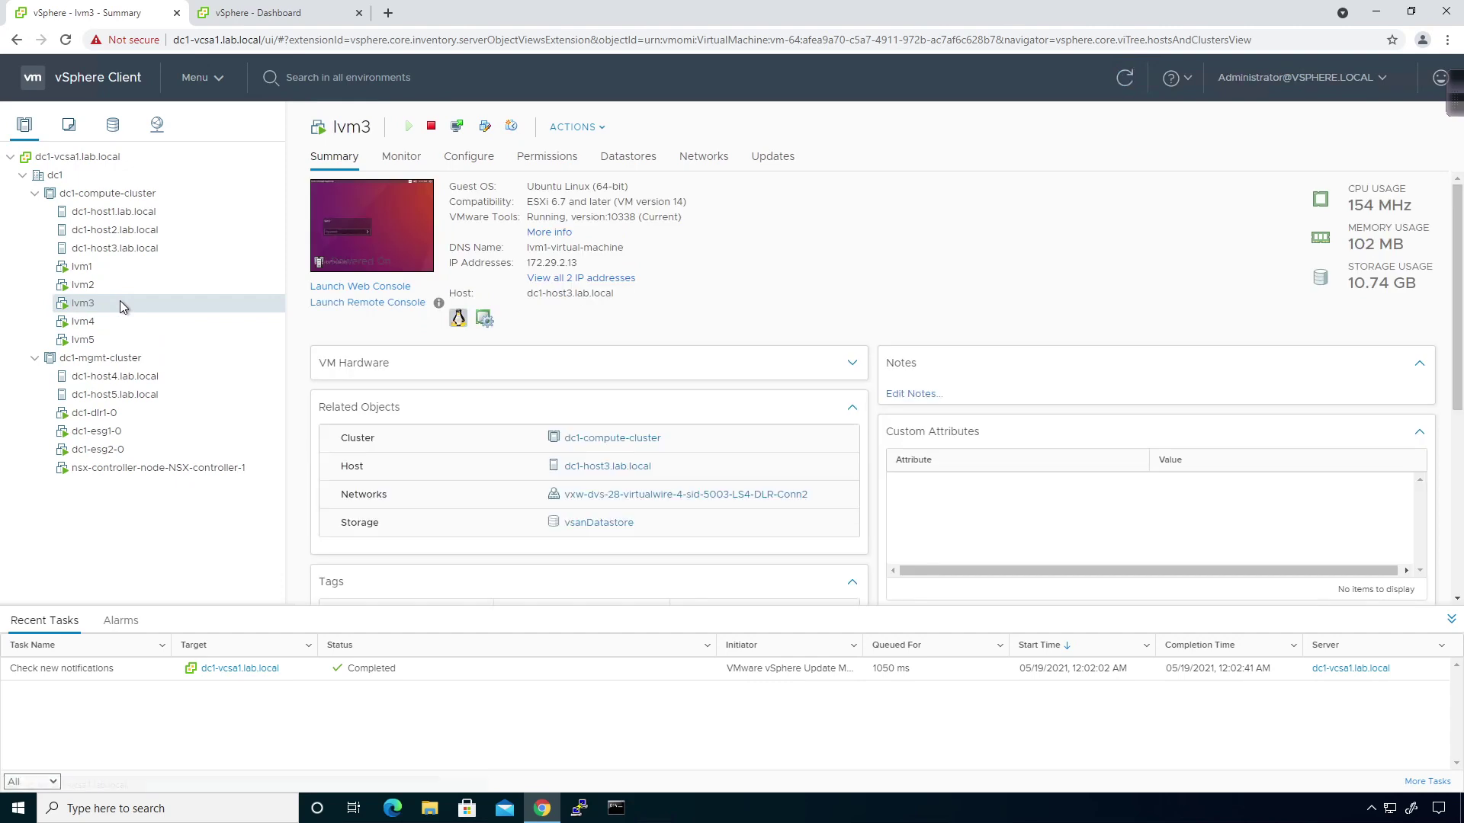
pyautogui.click(102, 342)
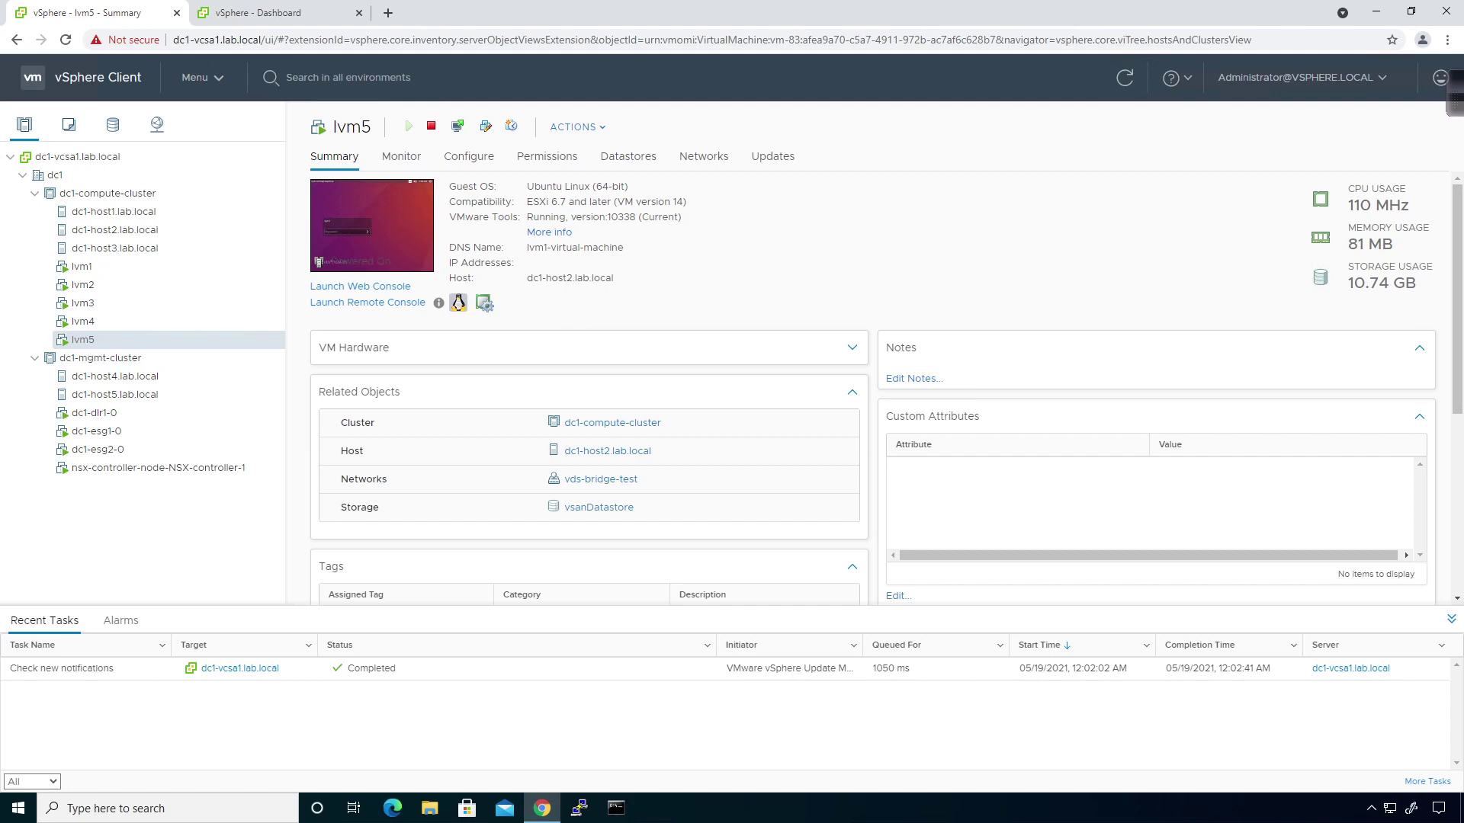
# Open lvm5's web console, log in with the account password, and open Edit Connections.
pyautogui.click(395, 288)
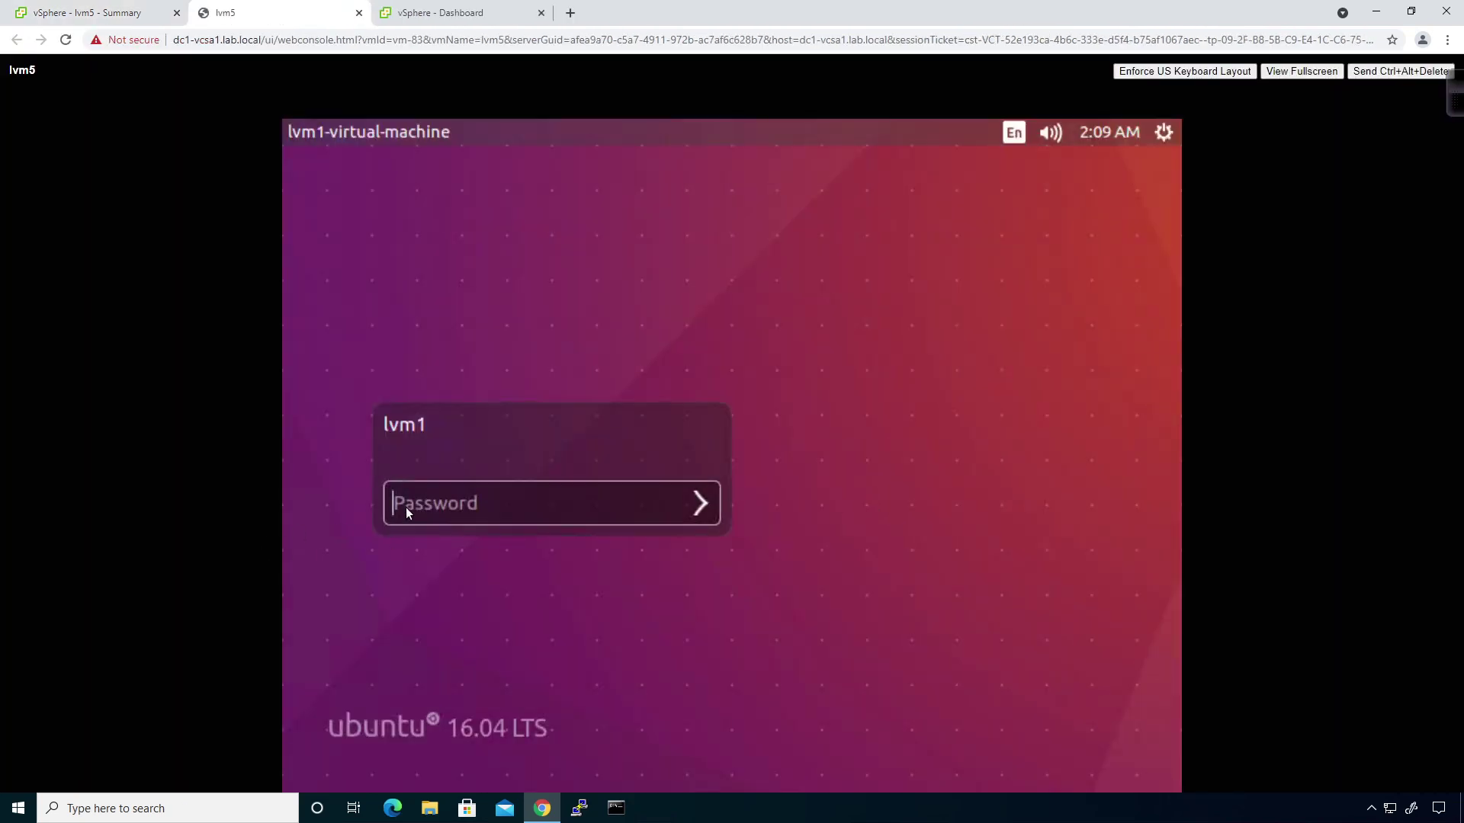
pyautogui.click(412, 506)
pyautogui.write('passw')
pyautogui.press('Return')
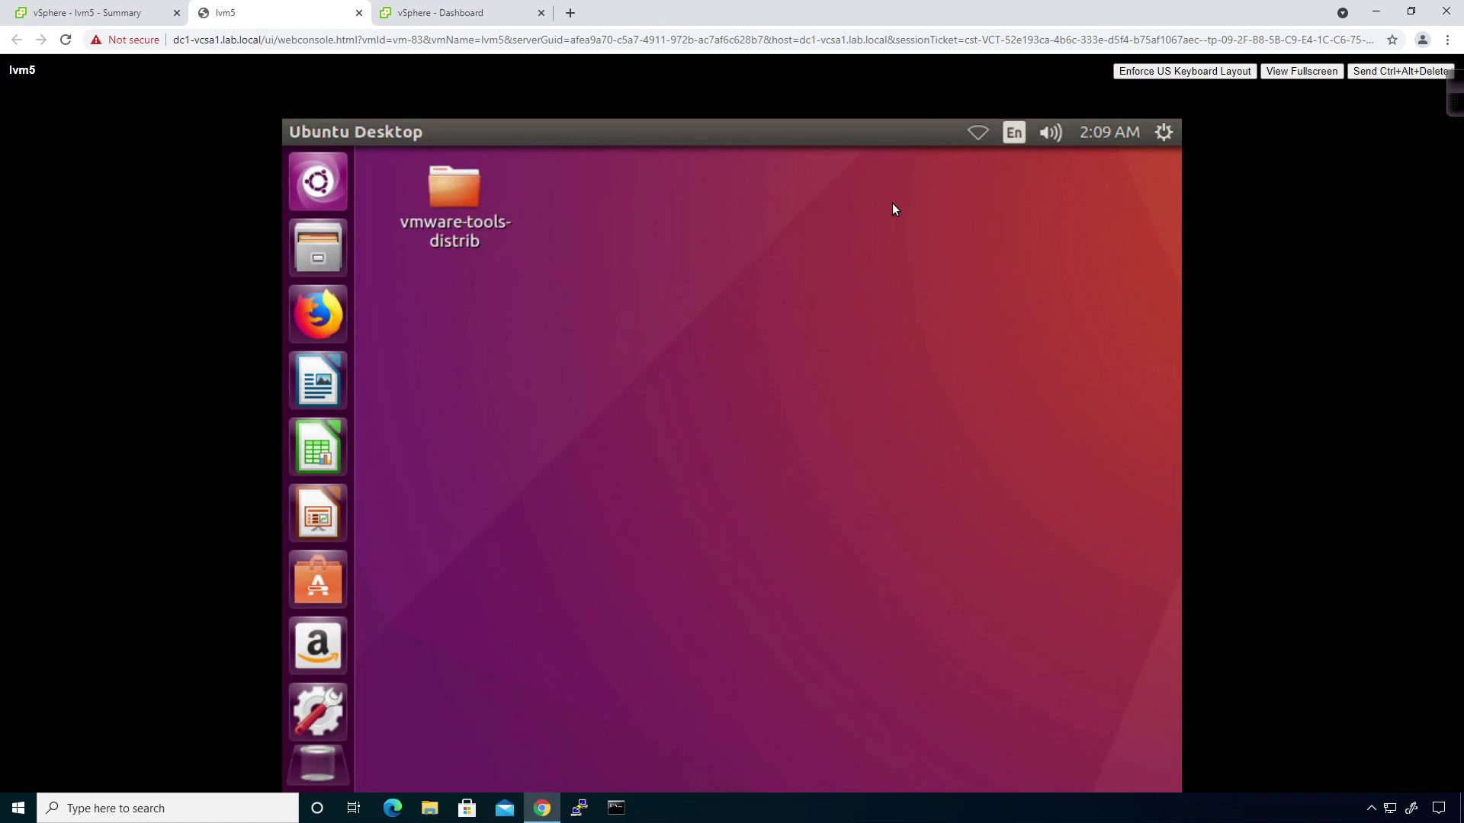
pyautogui.click(981, 134)
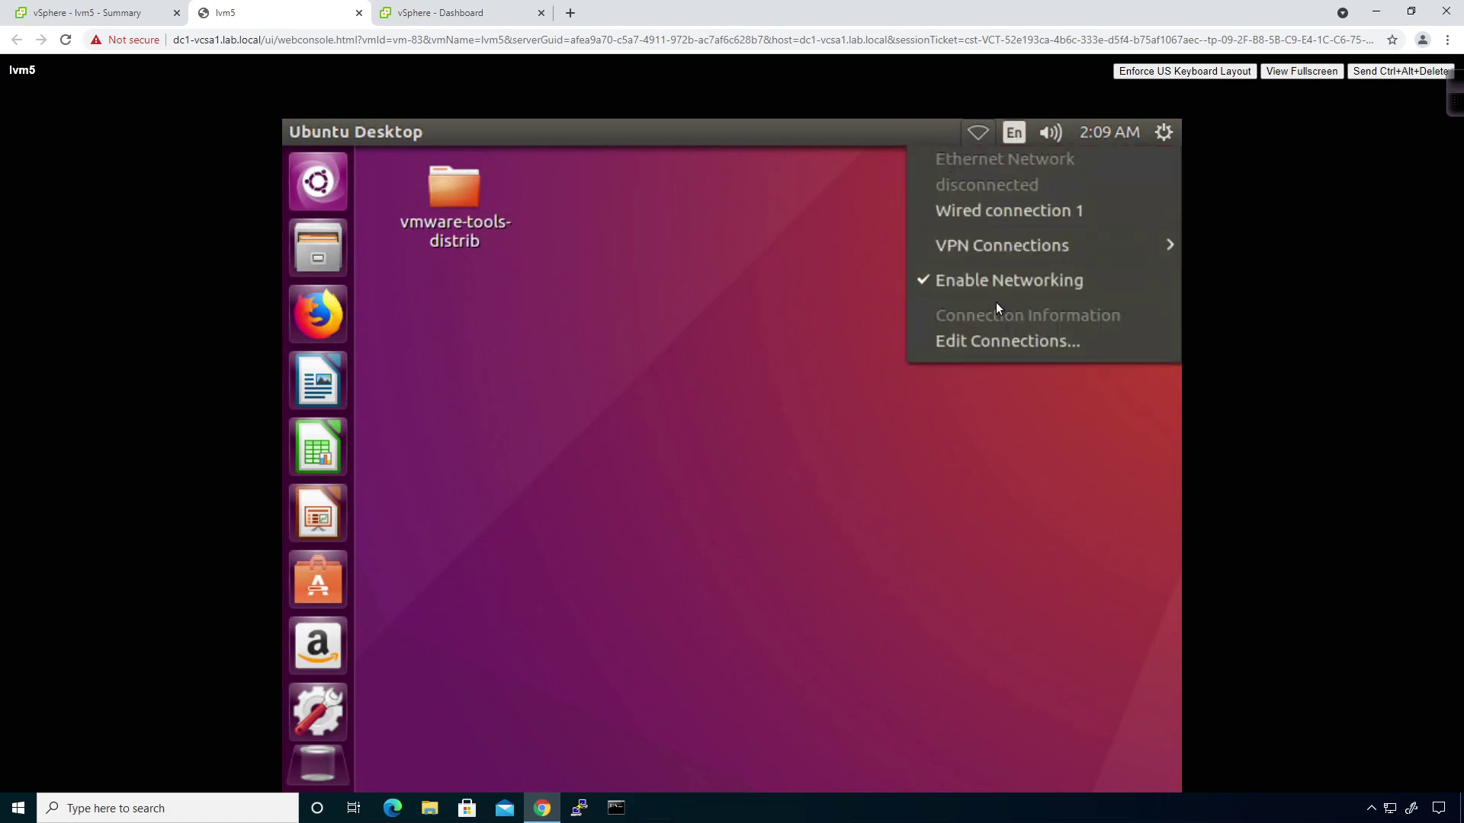
pyautogui.click(996, 340)
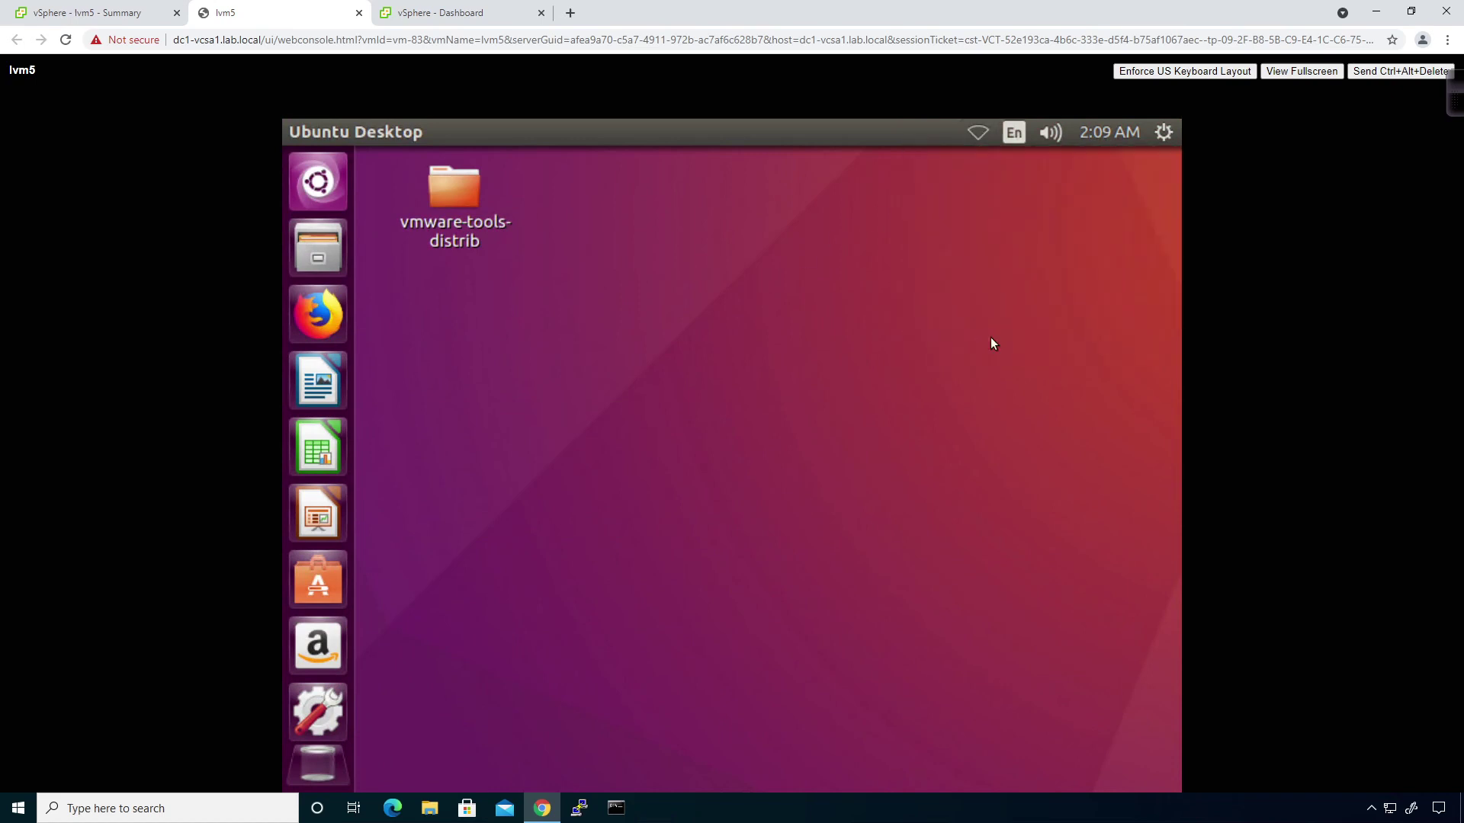
# Edit Wired connection 1 and switch its IPv4 method to Manual.
pyautogui.click(832, 415)
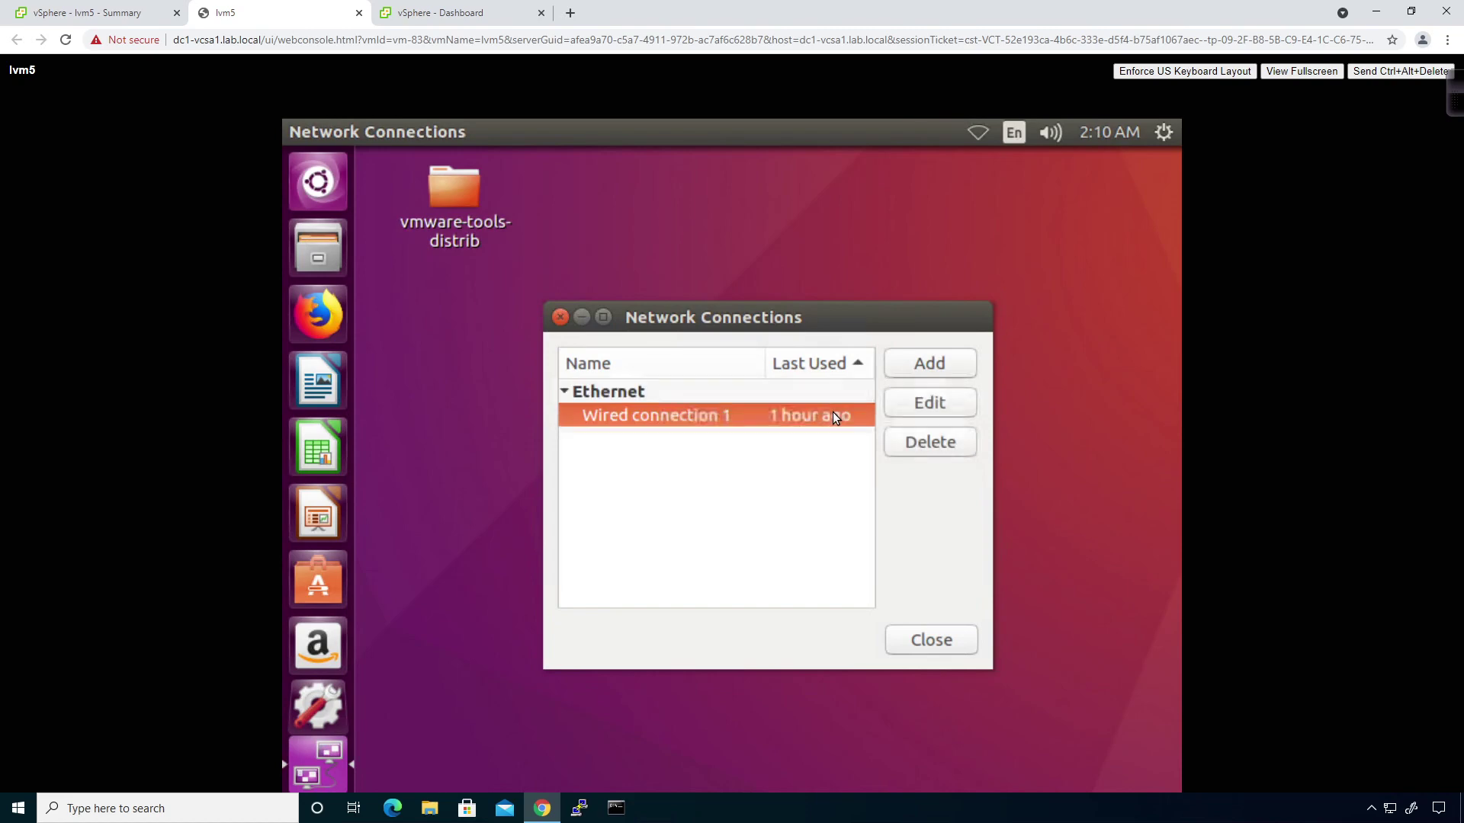
pyautogui.click(945, 410)
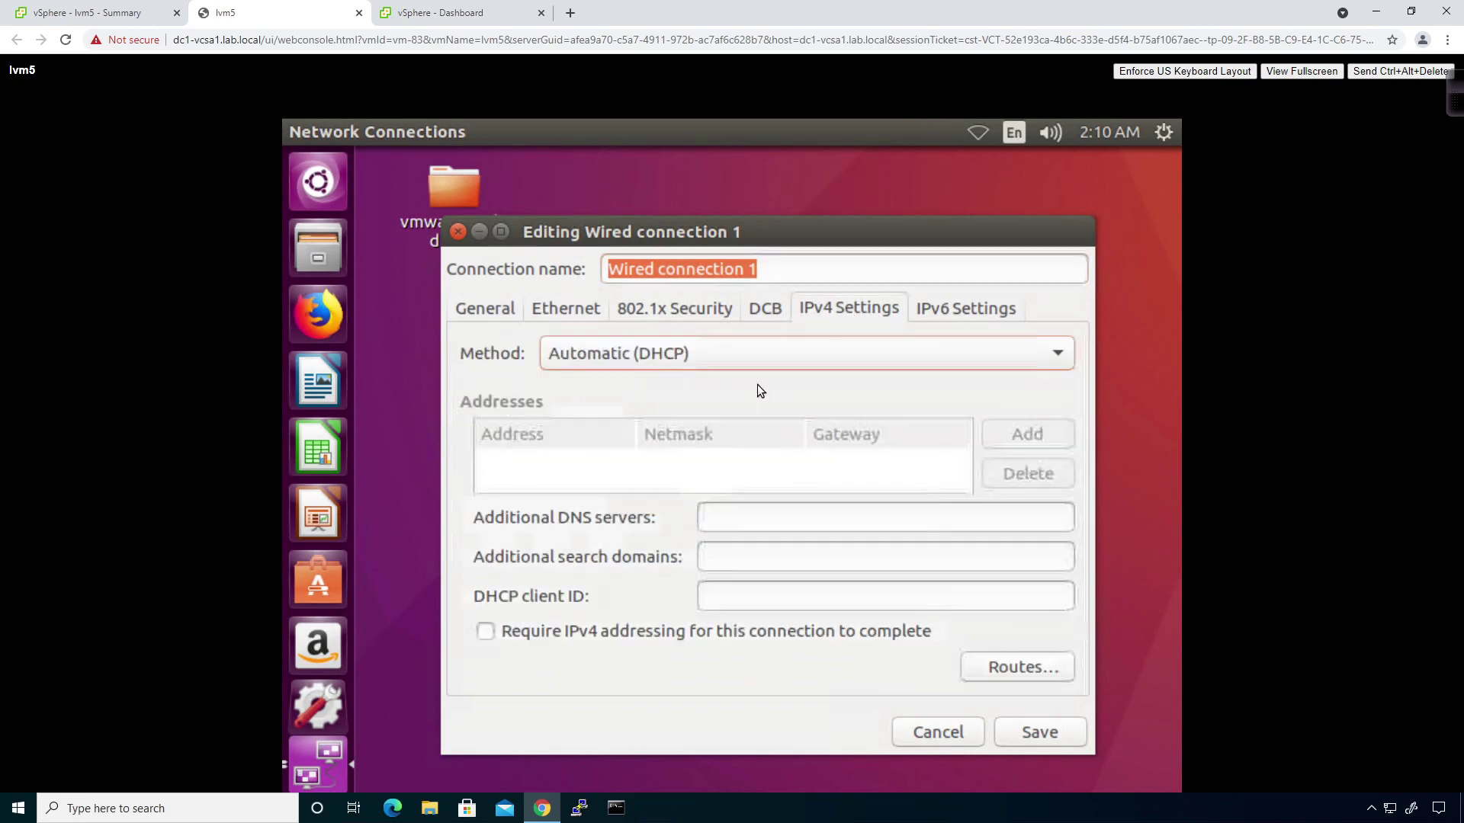
pyautogui.click(634, 358)
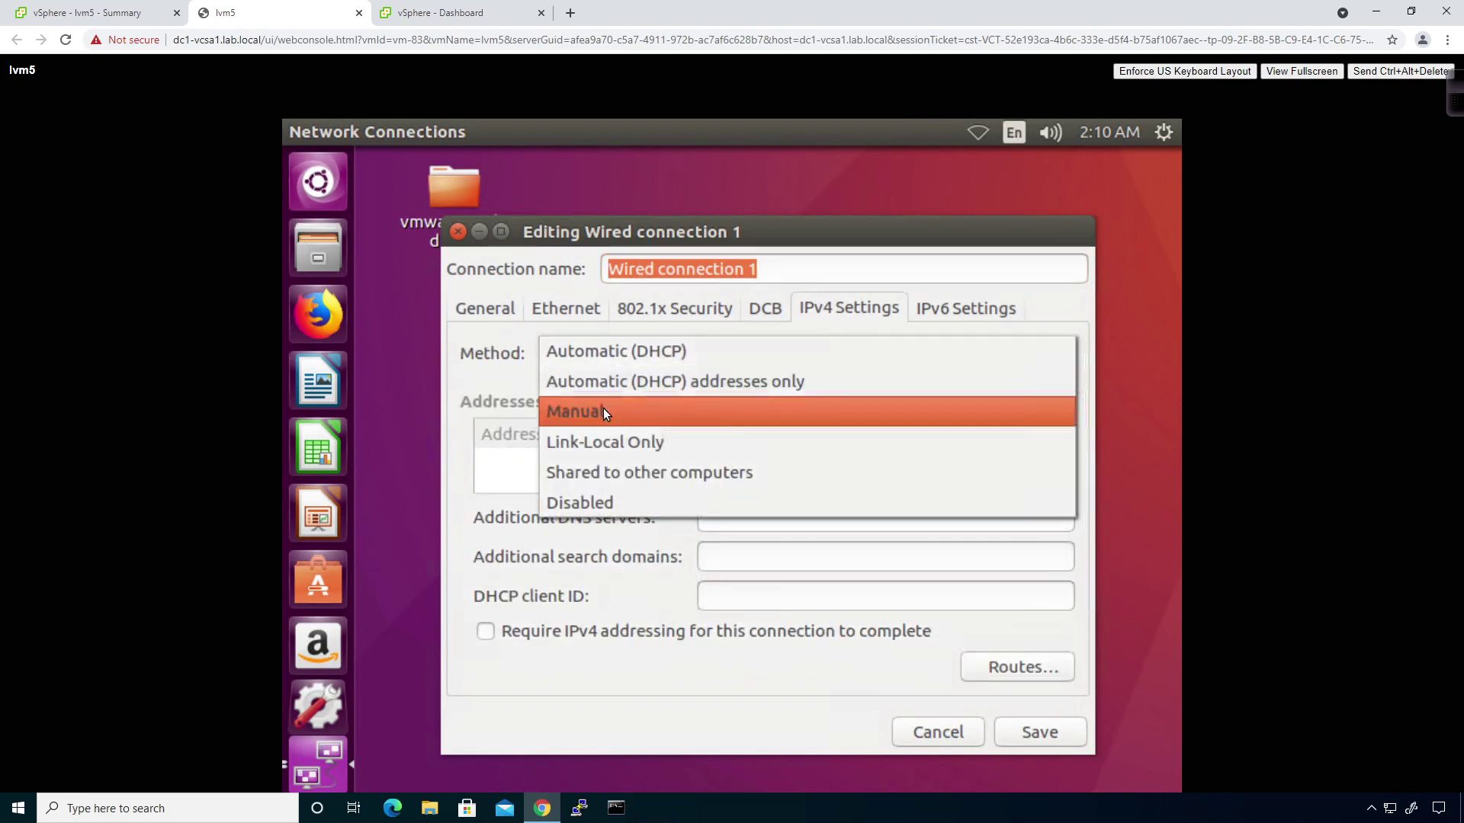
pyautogui.click(602, 409)
pyautogui.click(989, 439)
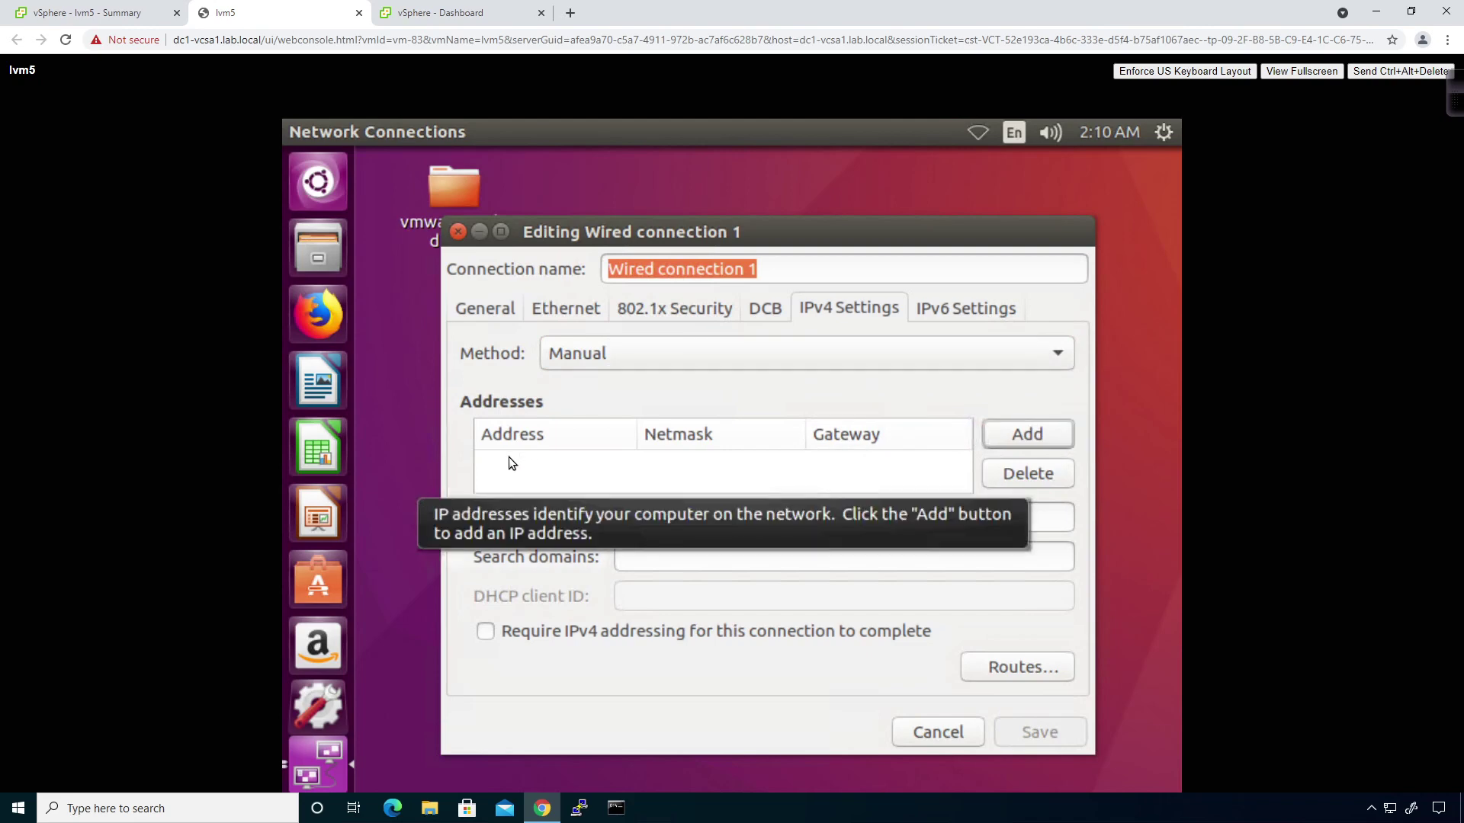
# Add address 172.29.2.15/24, gateway 172.29.2.1, DNS 8.8.8.8, save, and close.
pyautogui.click(1034, 433)
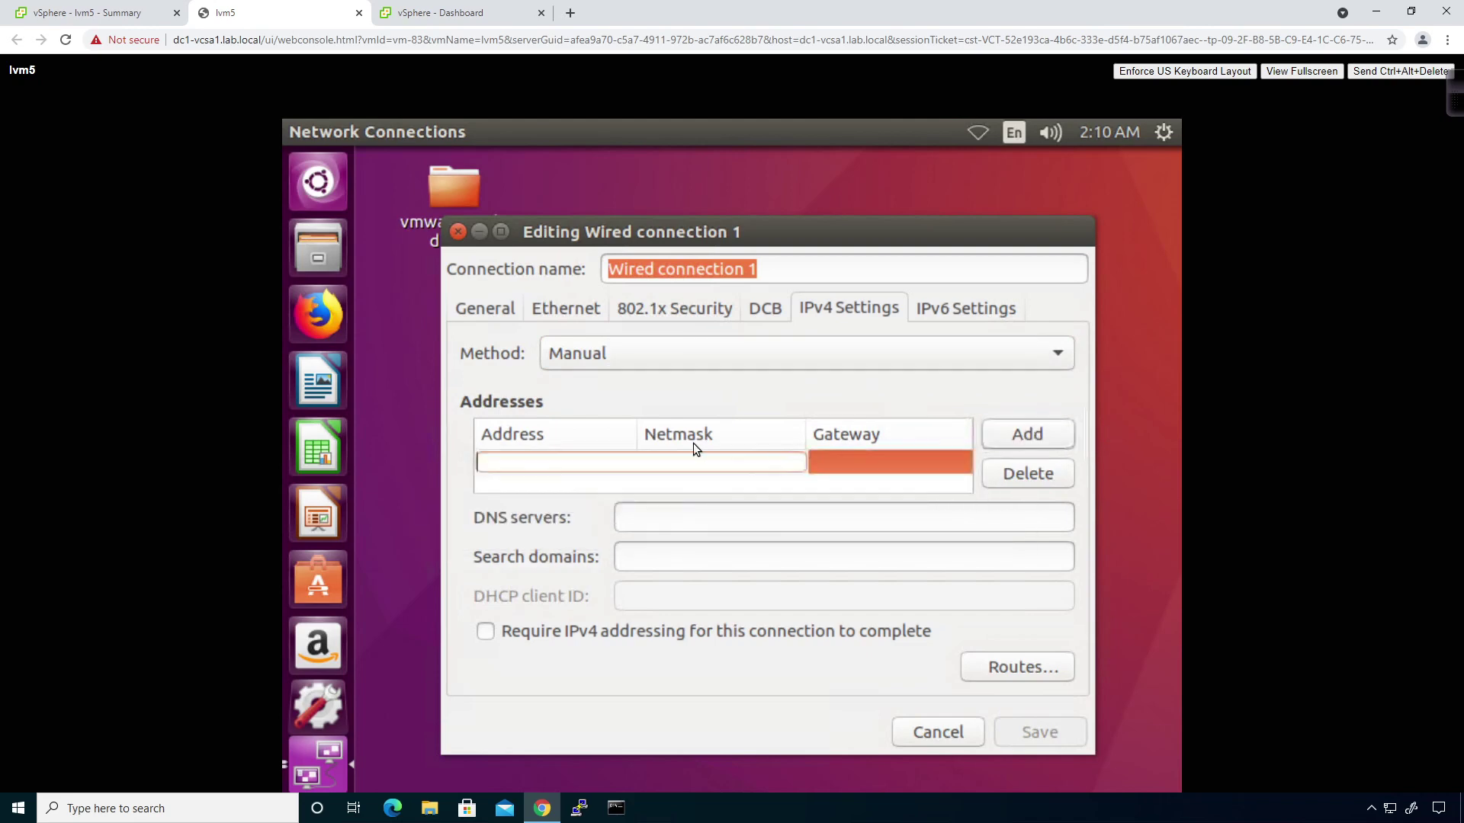
pyautogui.write('172.2')
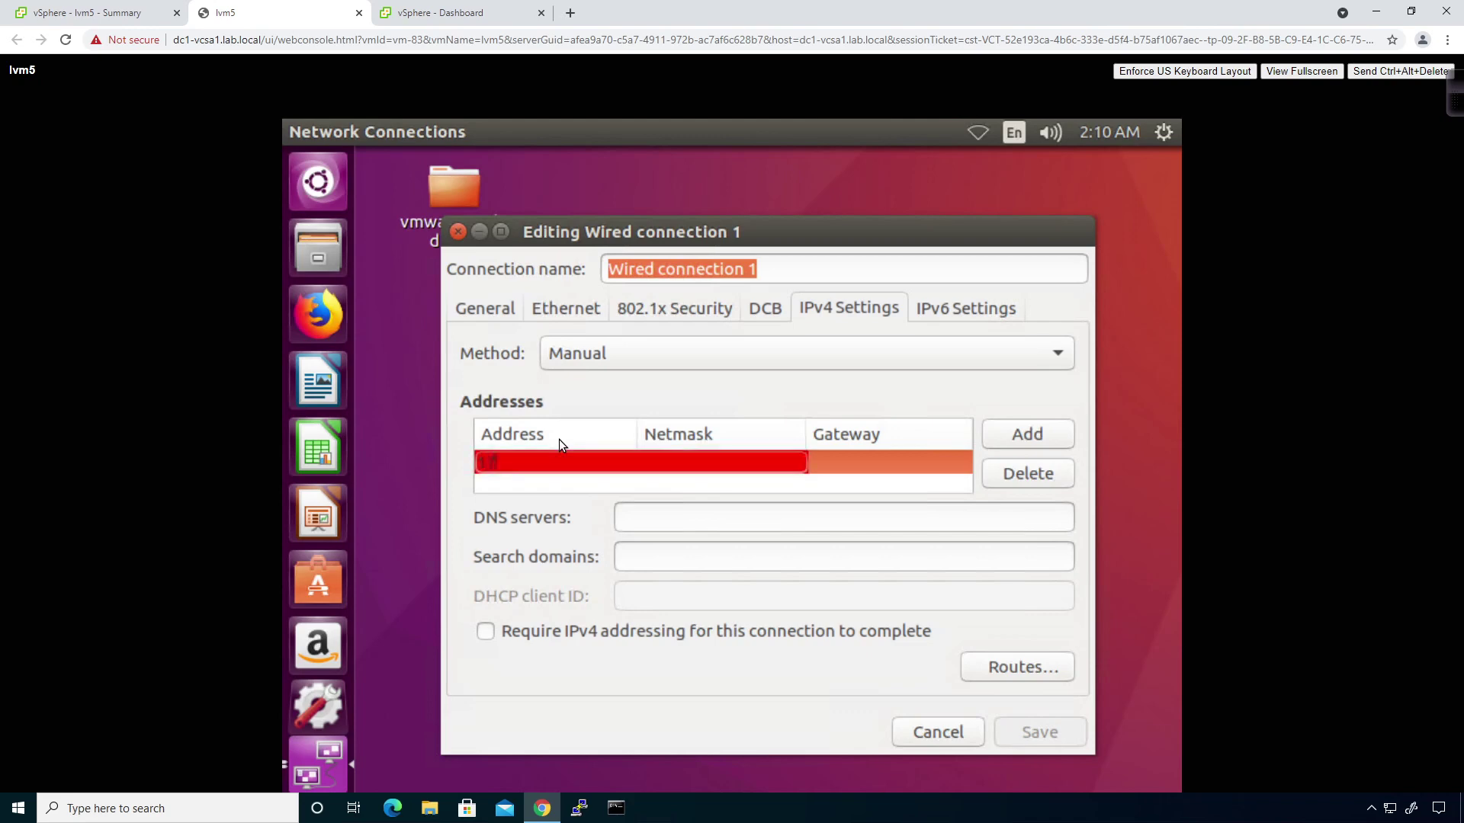
pyautogui.write('9.2.15')
pyautogui.press('Tab')
pyautogui.write('24')
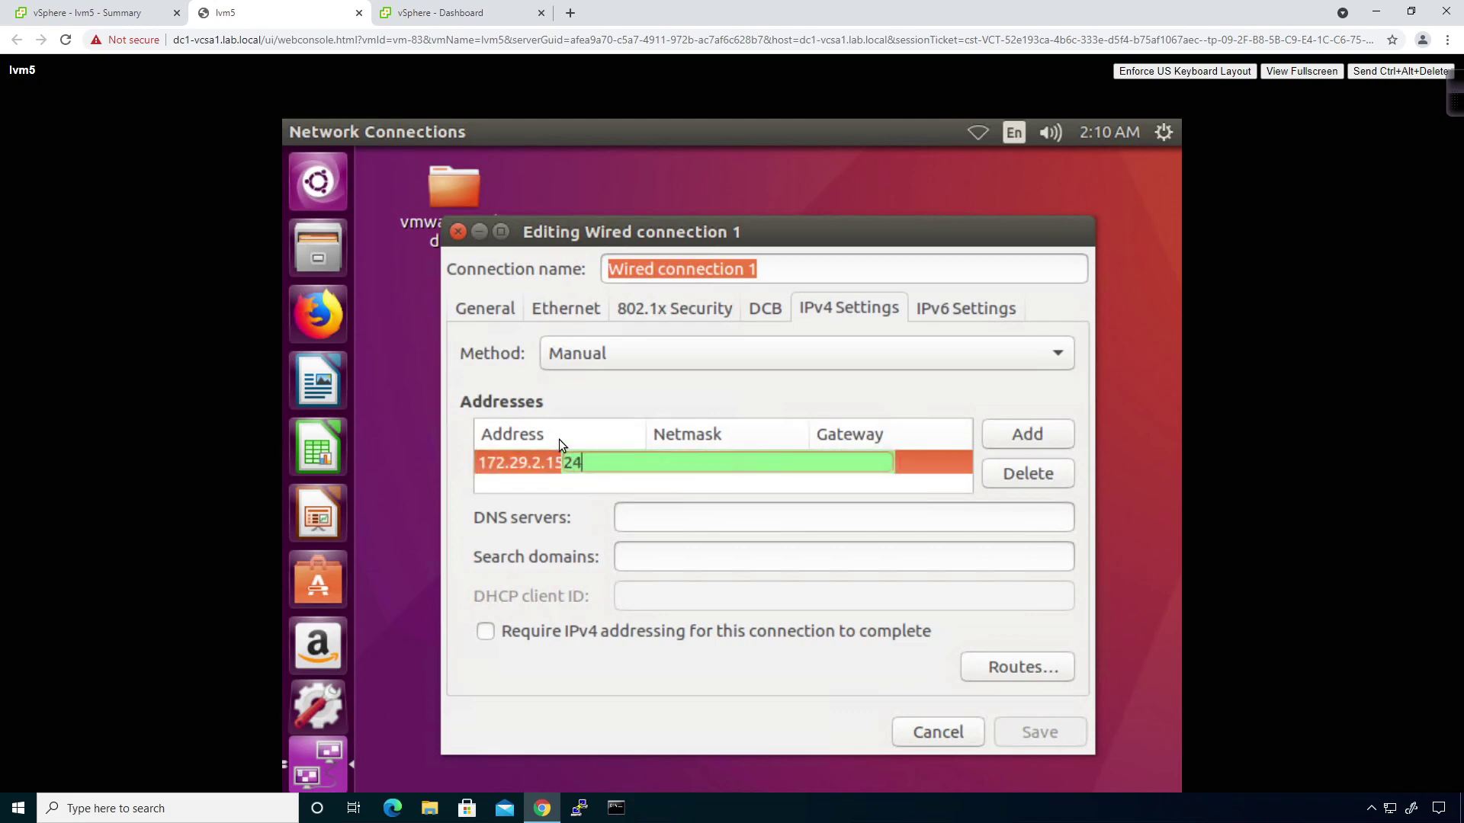
pyautogui.press('Tab')
pyautogui.write('172.29')
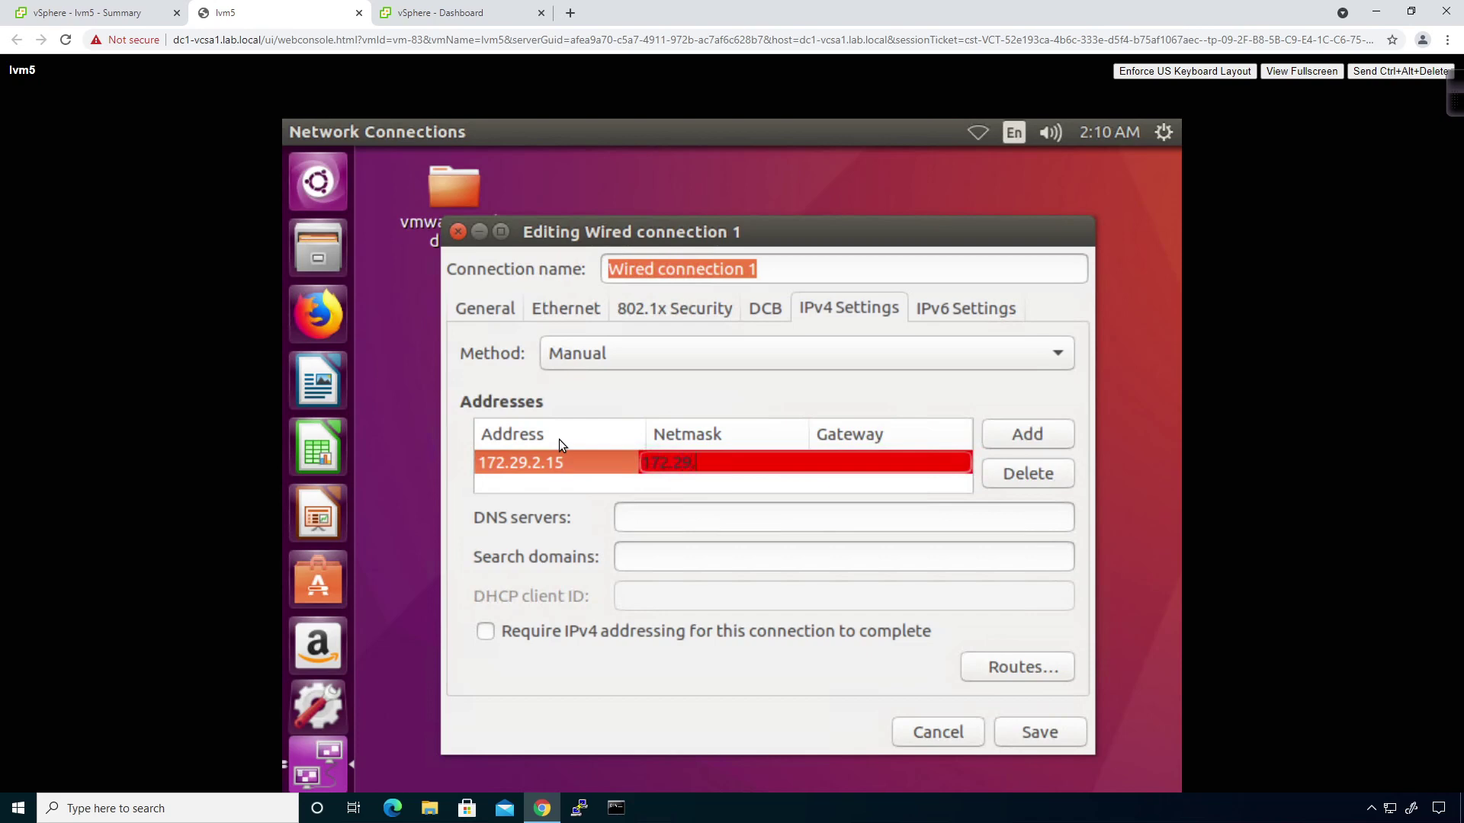
pyautogui.write('.2.1')
pyautogui.press('Return')
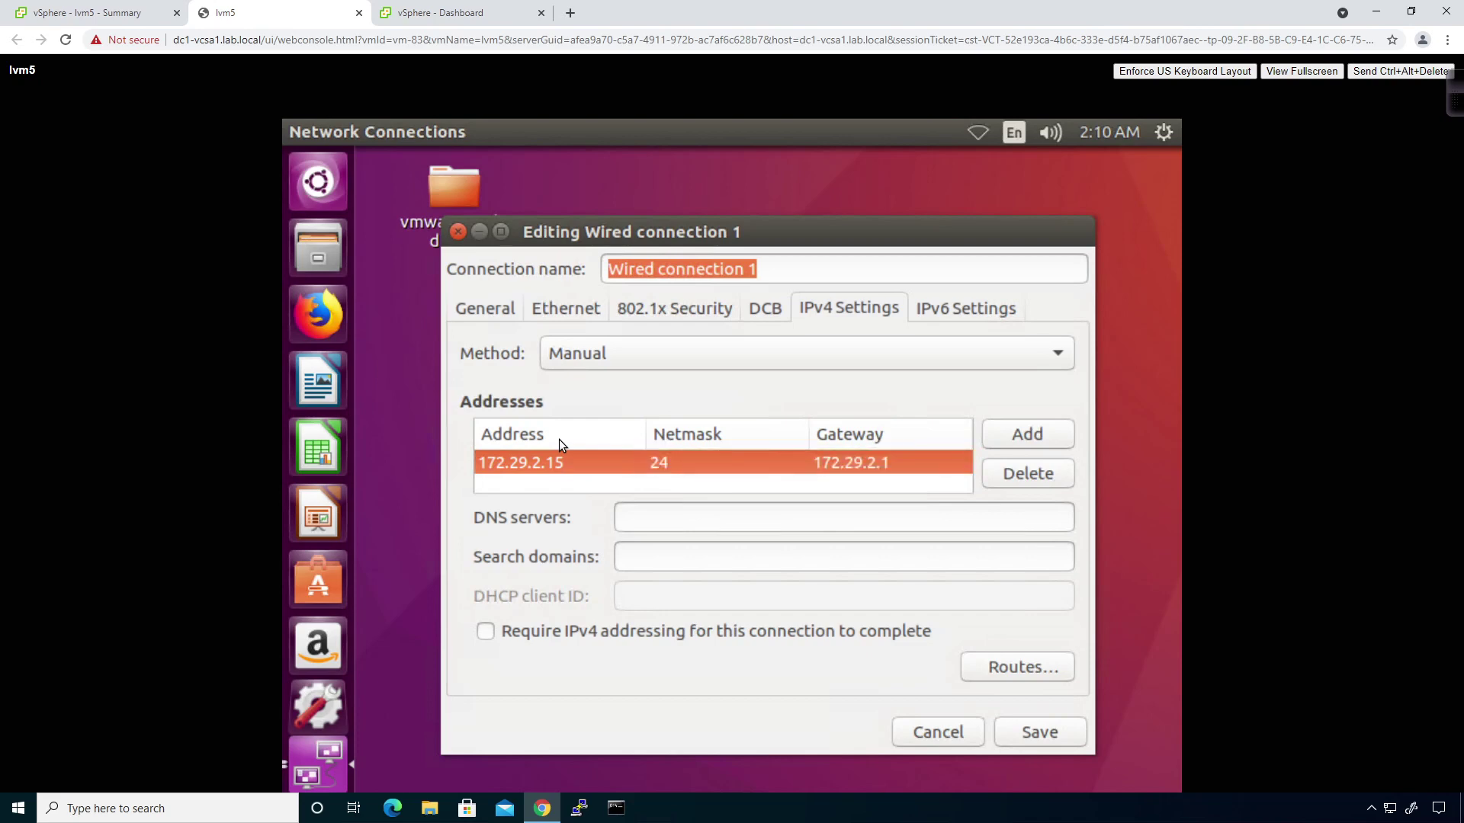
pyautogui.press('Tab')
pyautogui.press('Tab')
pyautogui.press('Tab')
pyautogui.write('8.8.8.8')
pyautogui.click(1036, 734)
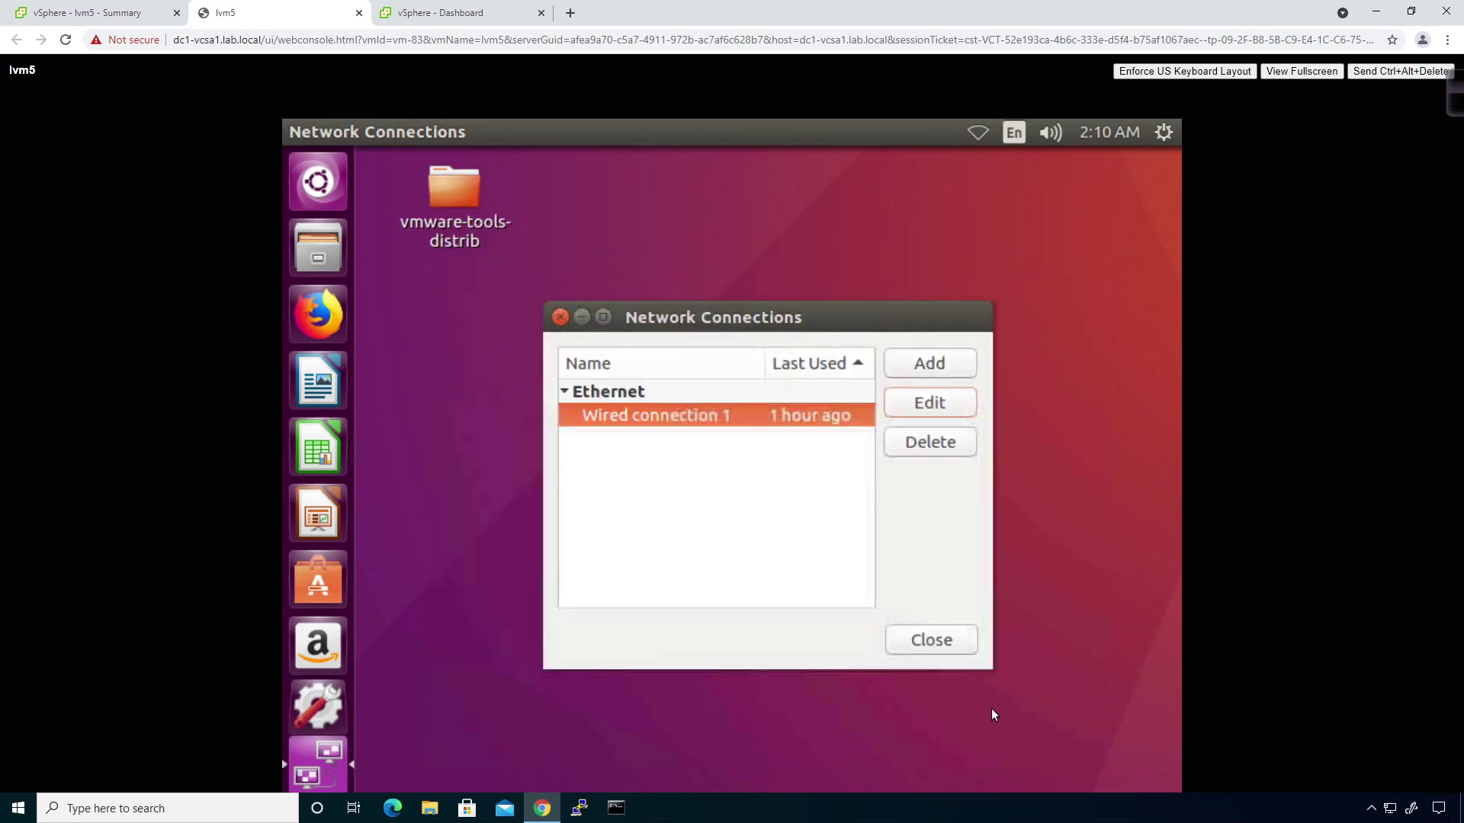
pyautogui.click(949, 647)
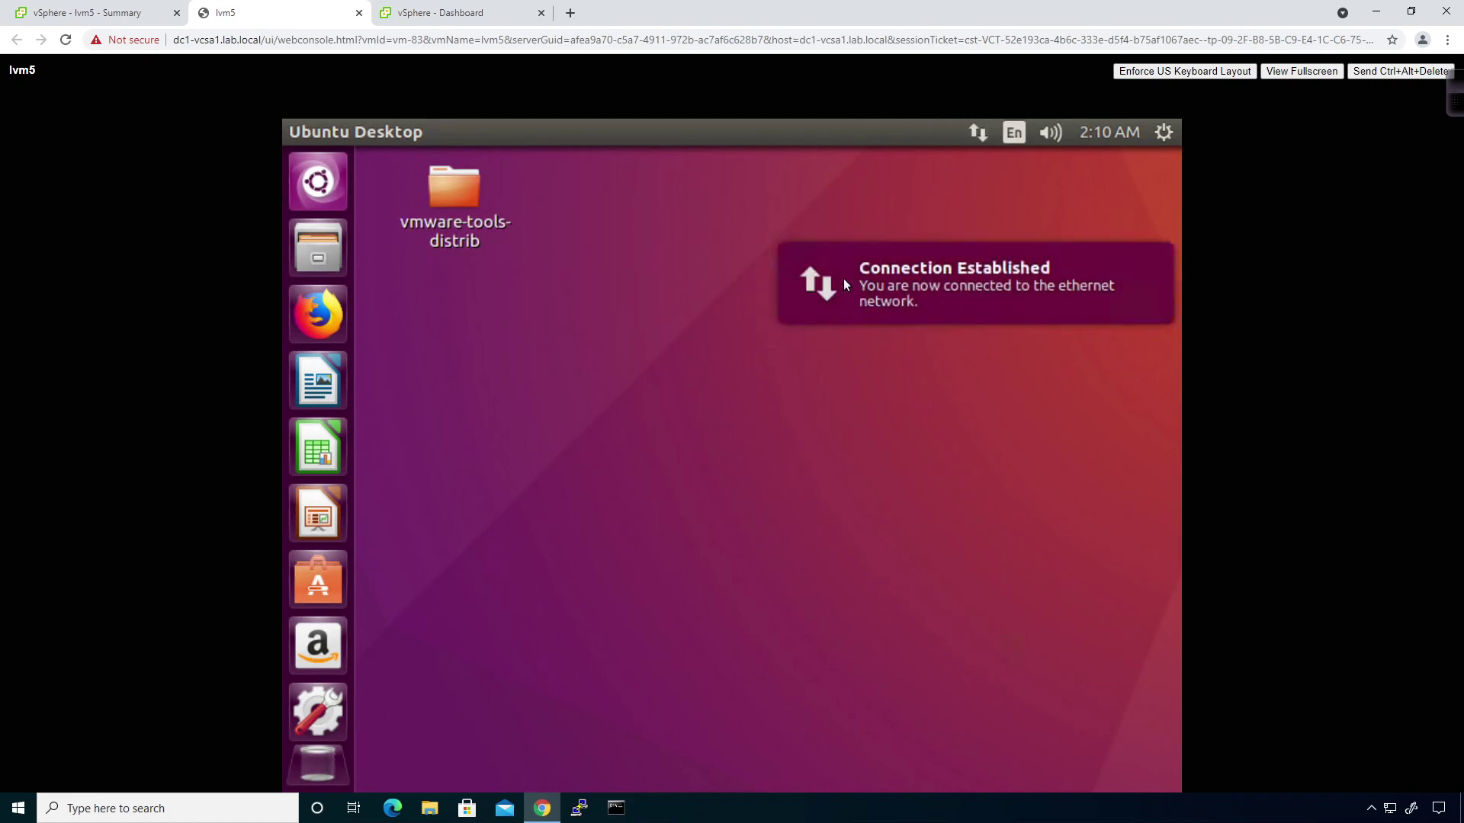
# Open a terminal and ping the gateway 172.29.2.1, then stop it.
pyautogui.rightClick(728, 355)
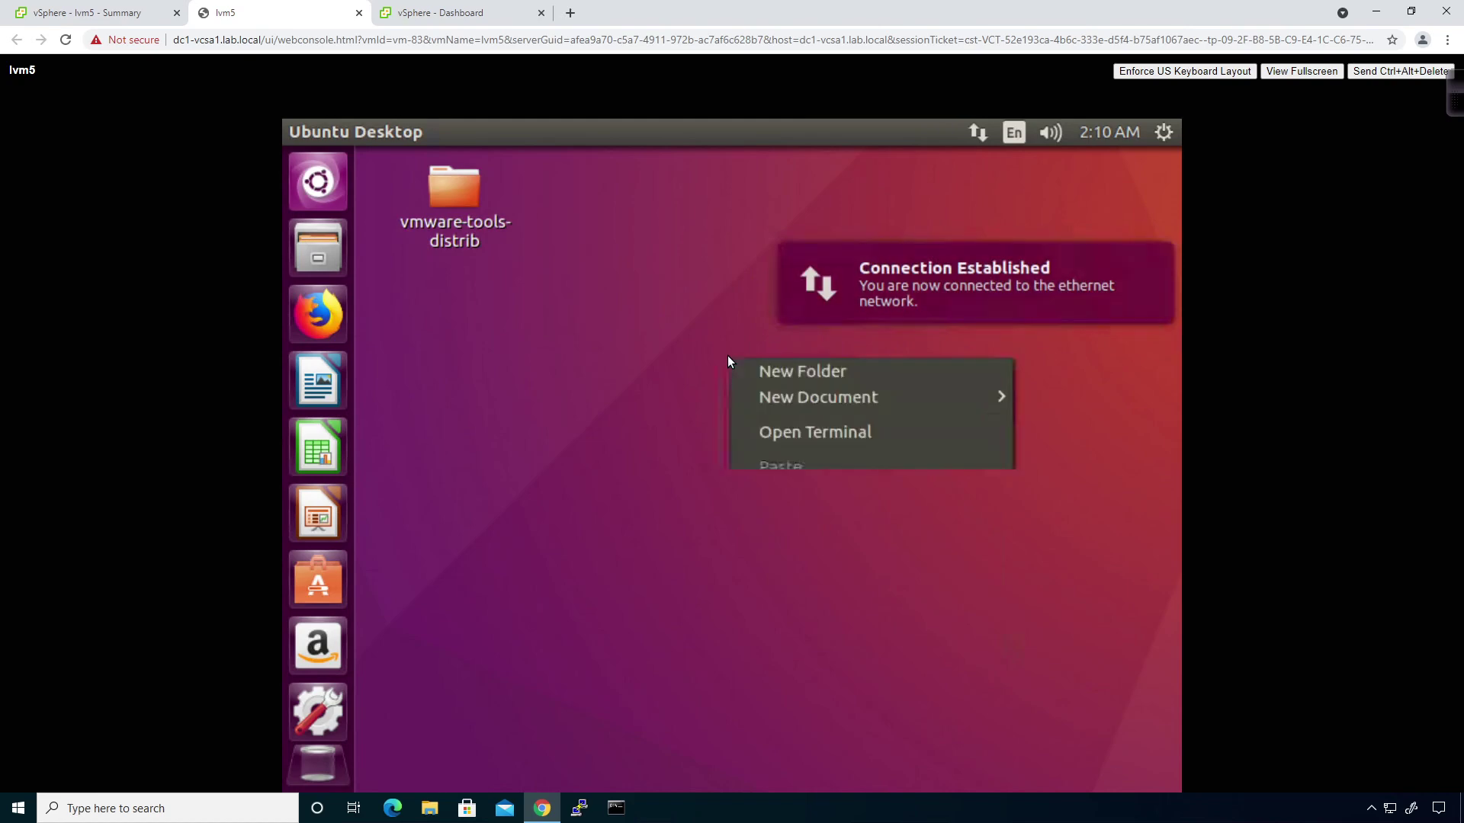
pyautogui.click(768, 427)
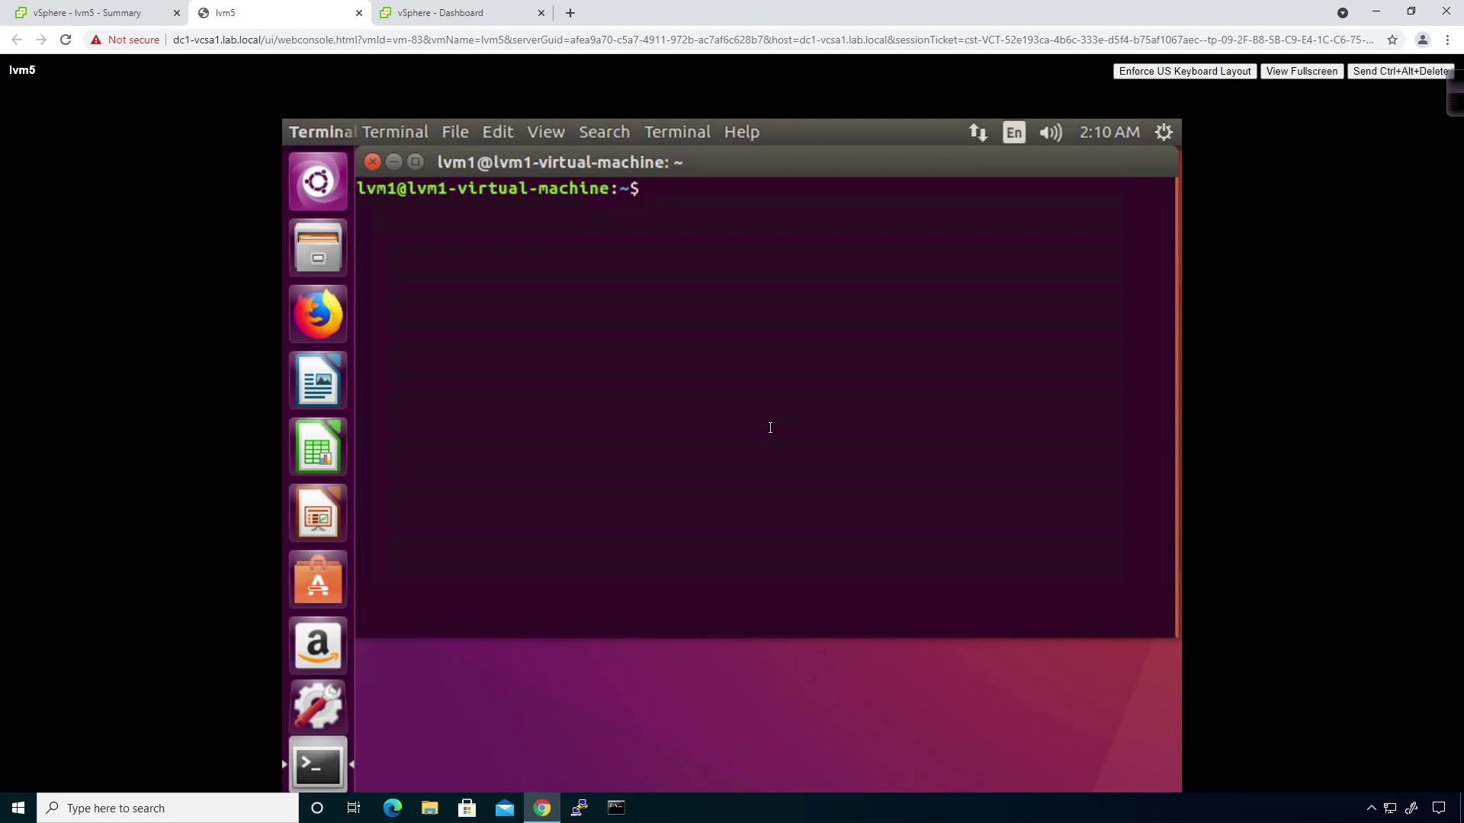
pyautogui.write('ping')
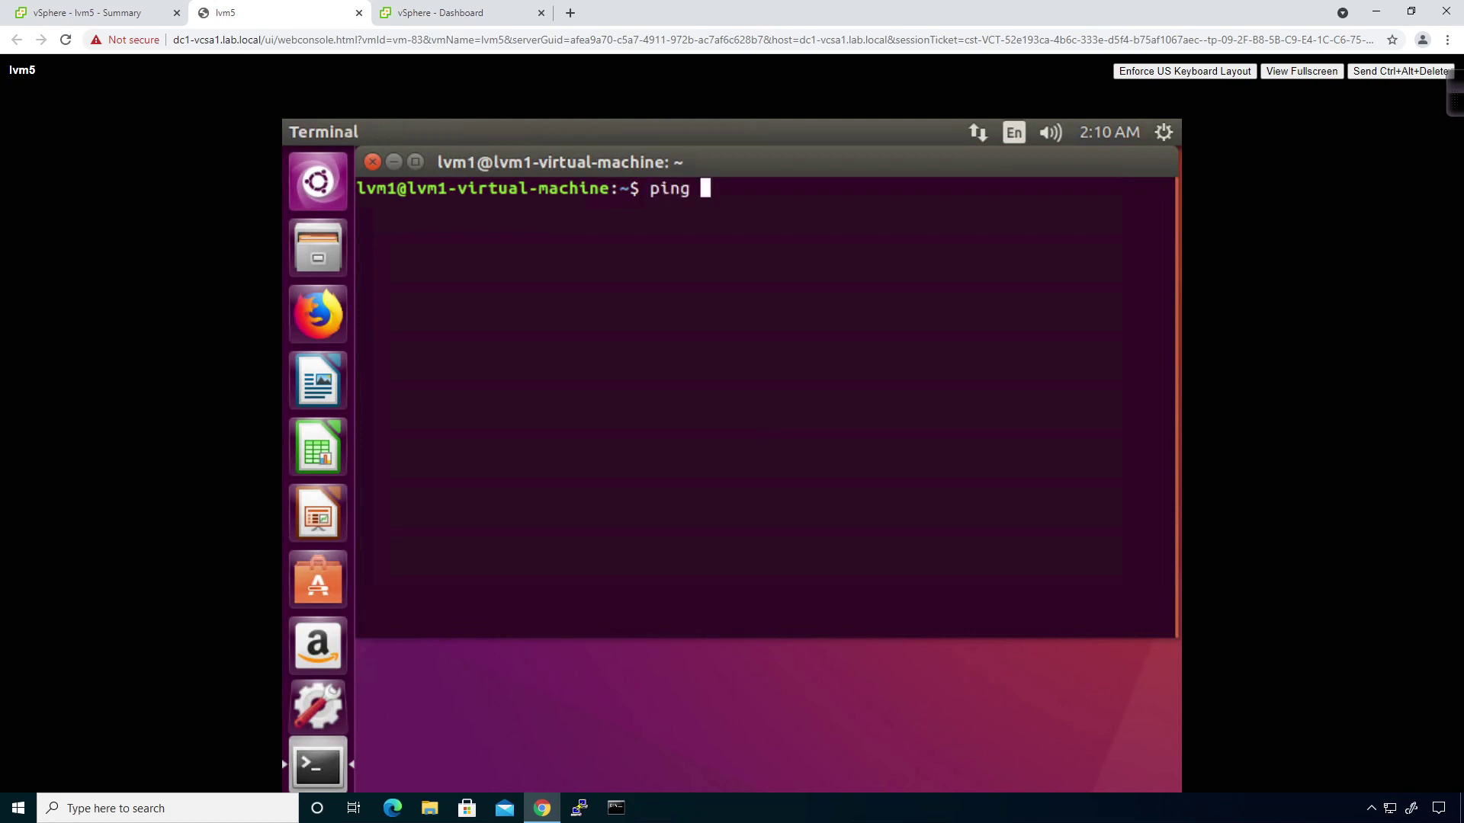
pyautogui.write(' 172.29.2.1')
pyautogui.press('Return')
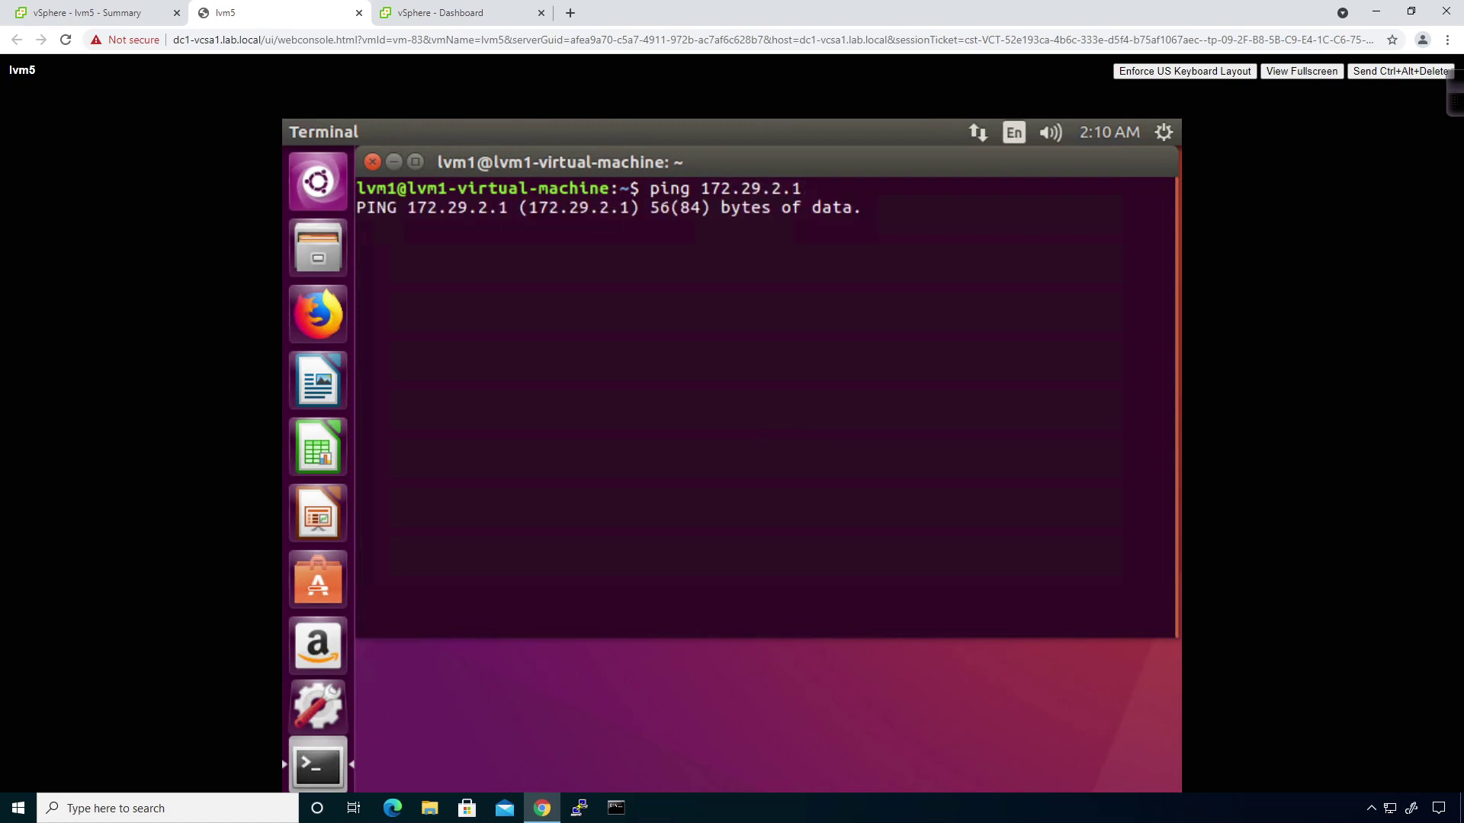
pyautogui.hotkey('ctrl', 'c')
# Ping 172.29.2.13 and then 172.29.2.14, stopping each after it fails.
pyautogui.press('Up')
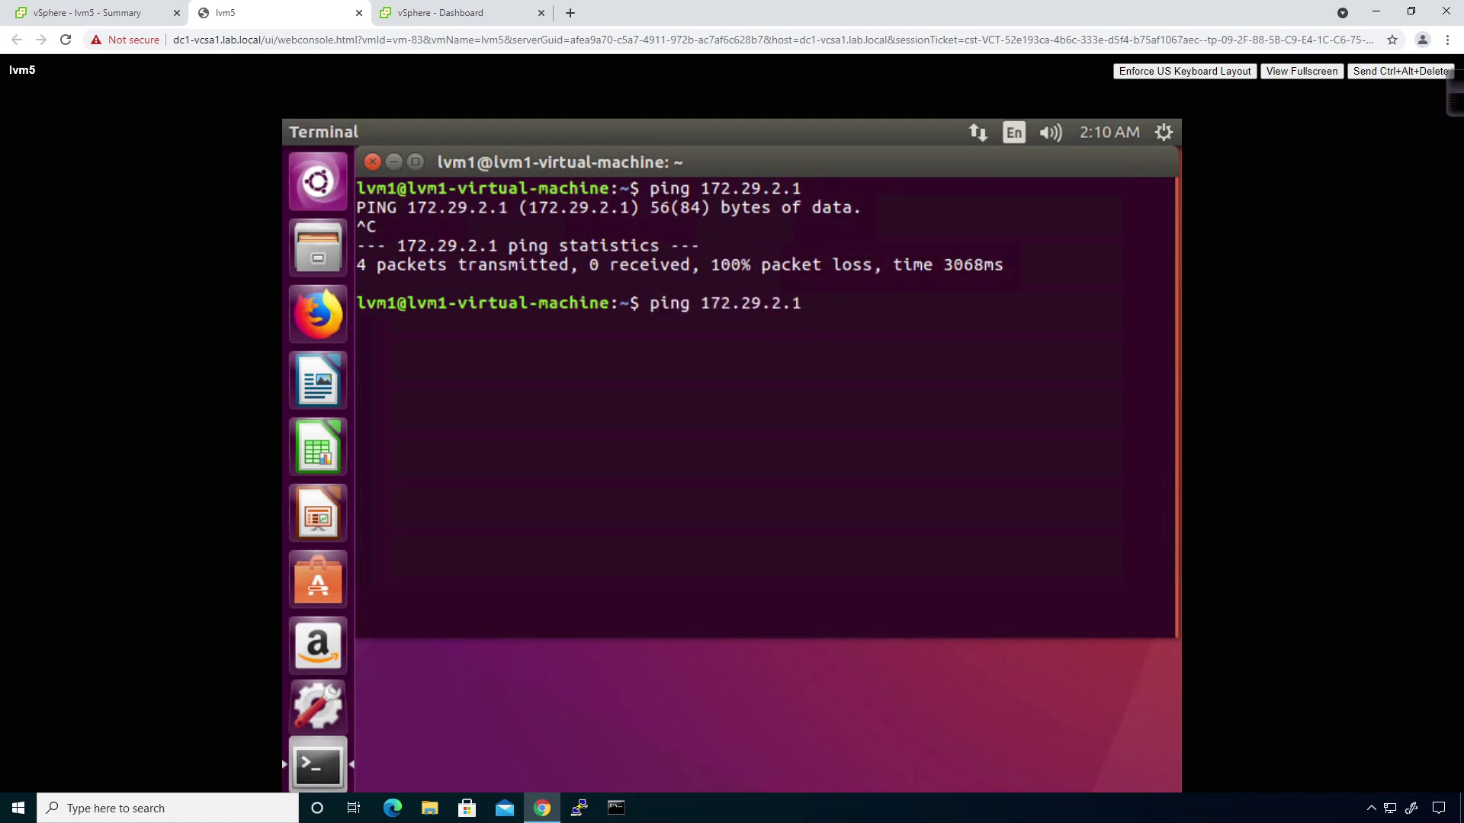
pyautogui.write('3')
pyautogui.press('Return')
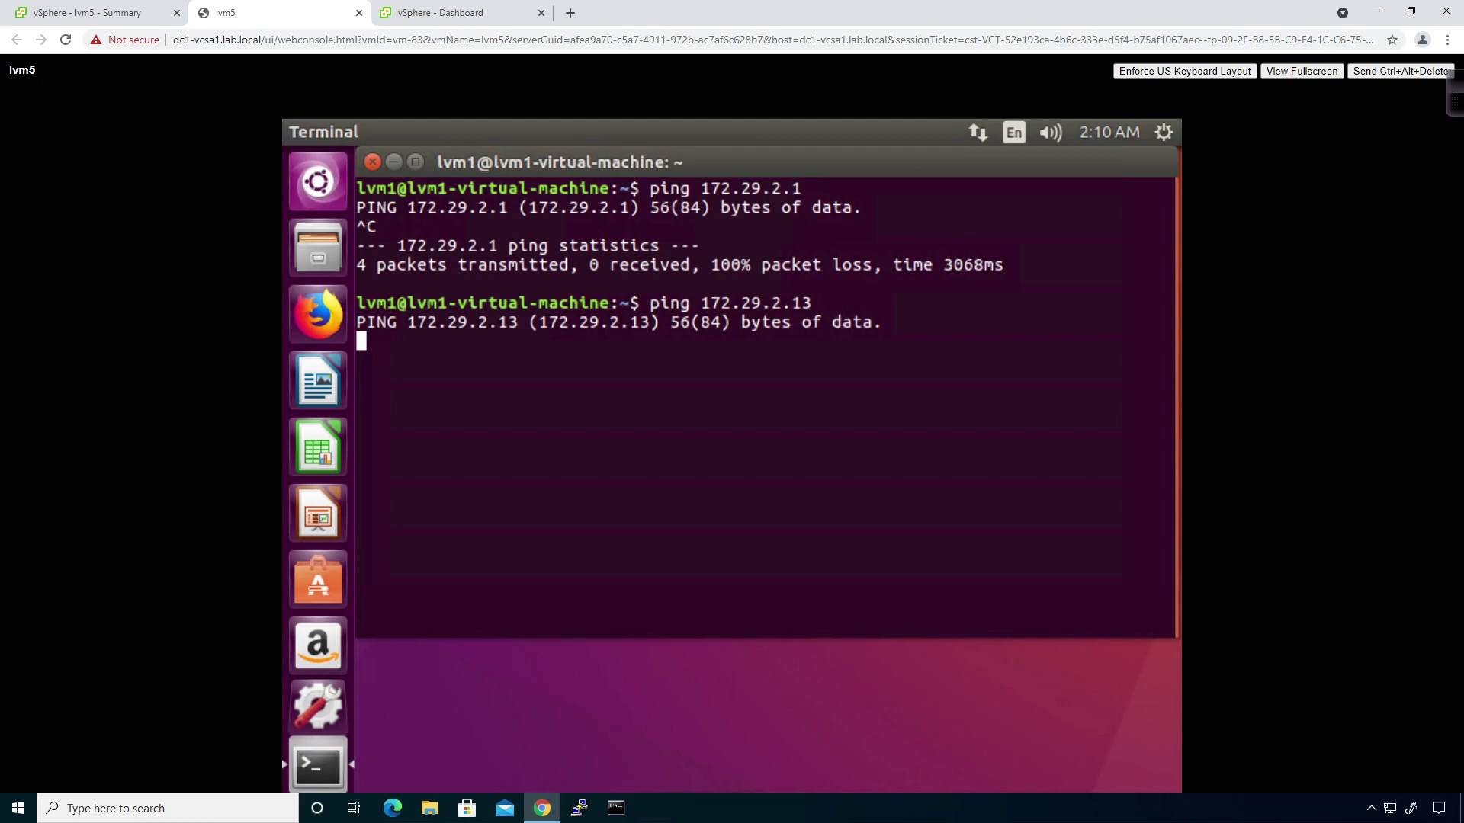
pyautogui.hotkey('ctrl', 'c')
pyautogui.press('Up')
pyautogui.press('BackSpace')
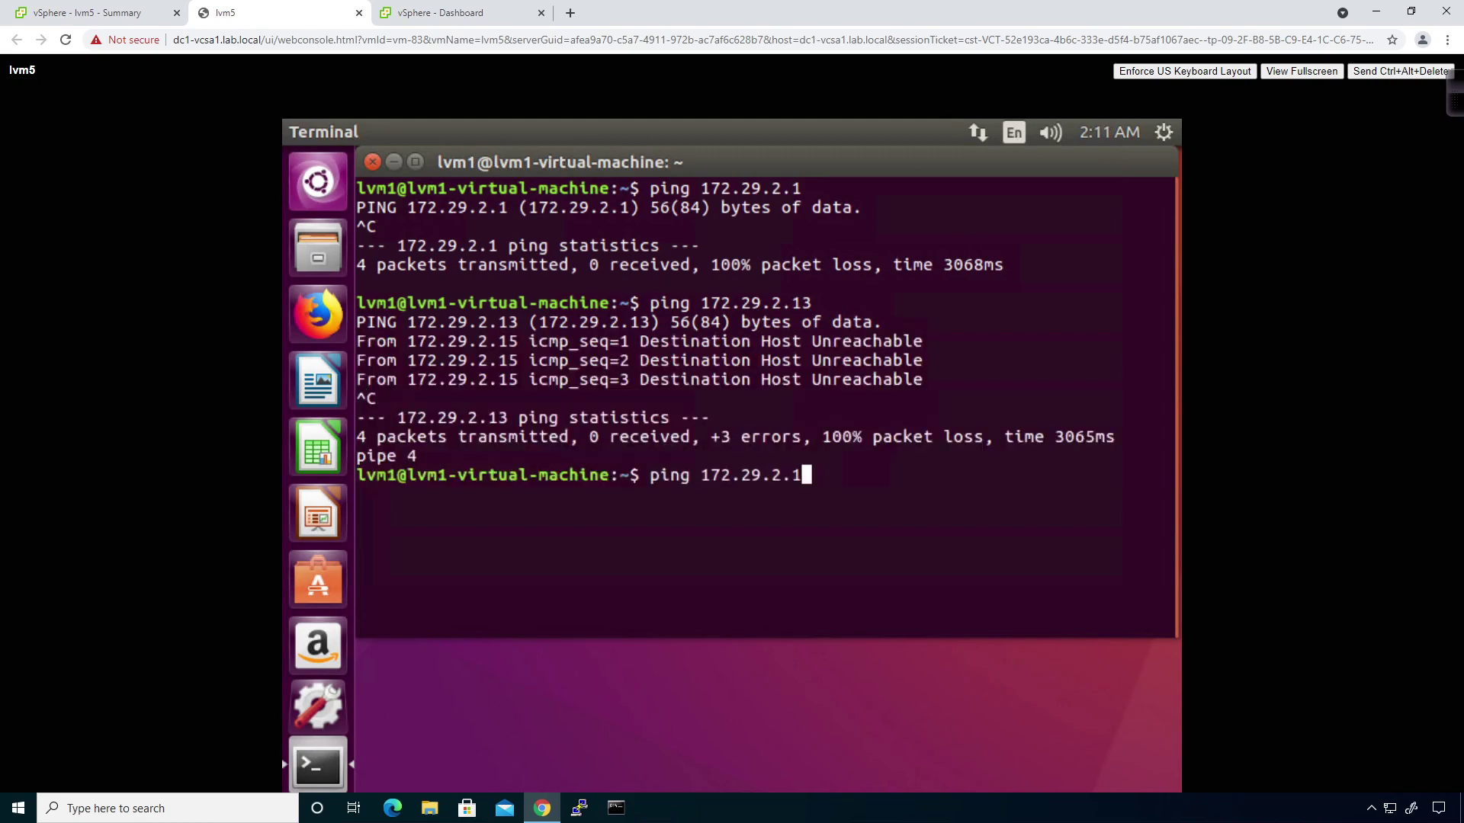
pyautogui.write('4')
pyautogui.press('Return')
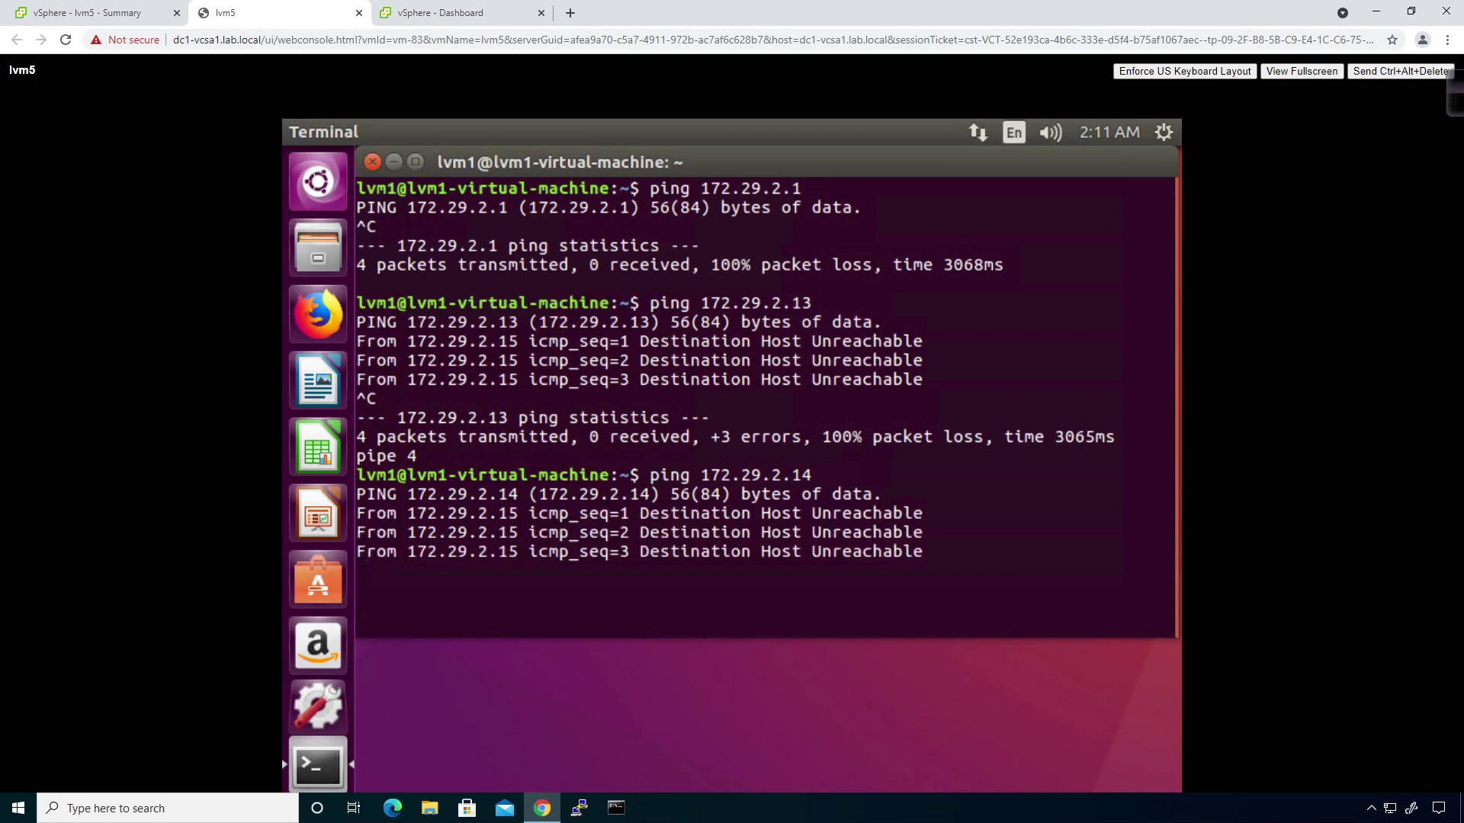
pyautogui.hotkey('ctrl', 'c')
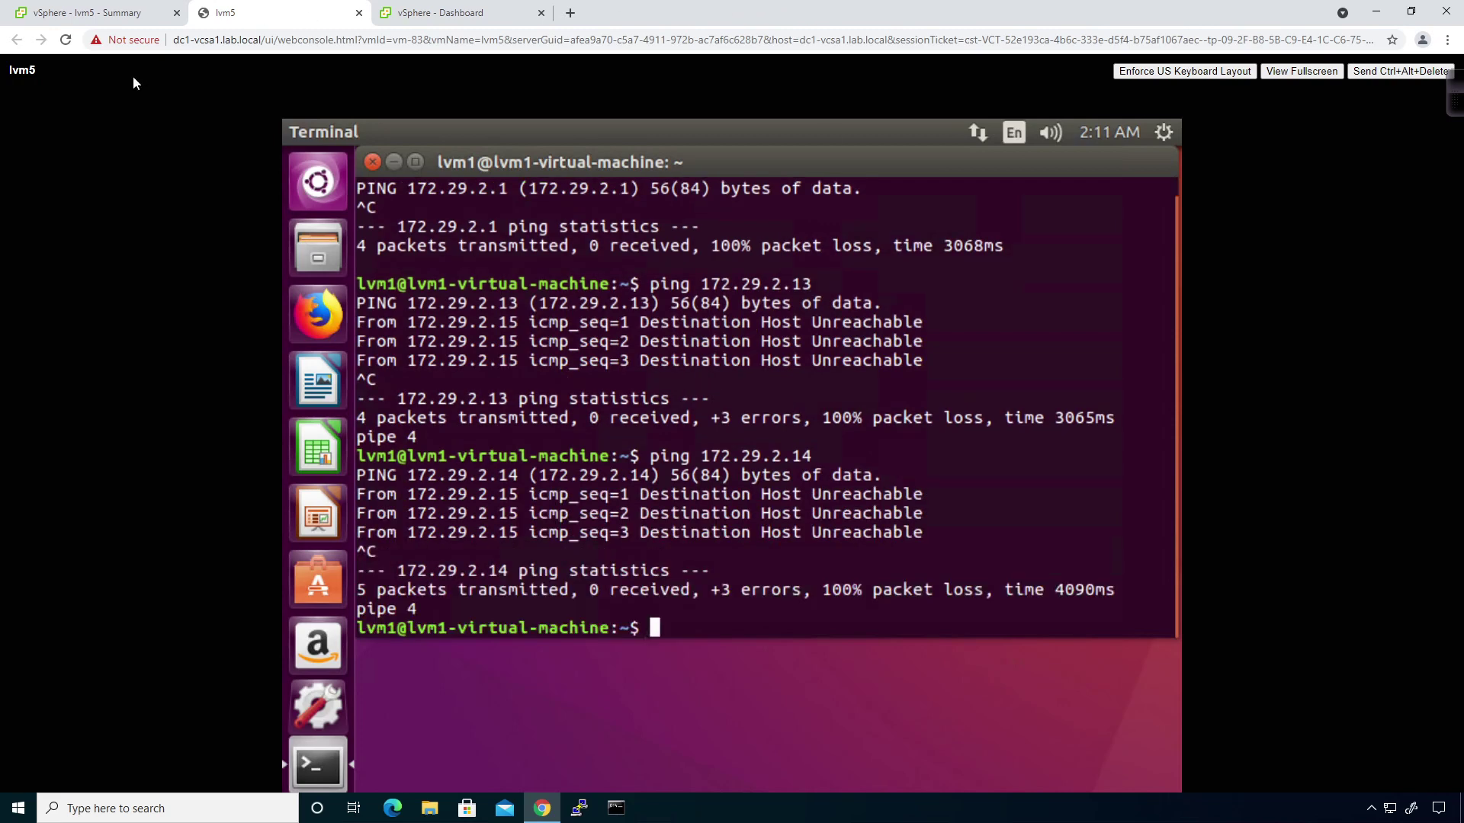
# Open edge-3 (dc1-dlr1) from NSX Edges and add a new entry on its Bridging tab.
pyautogui.click(442, 12)
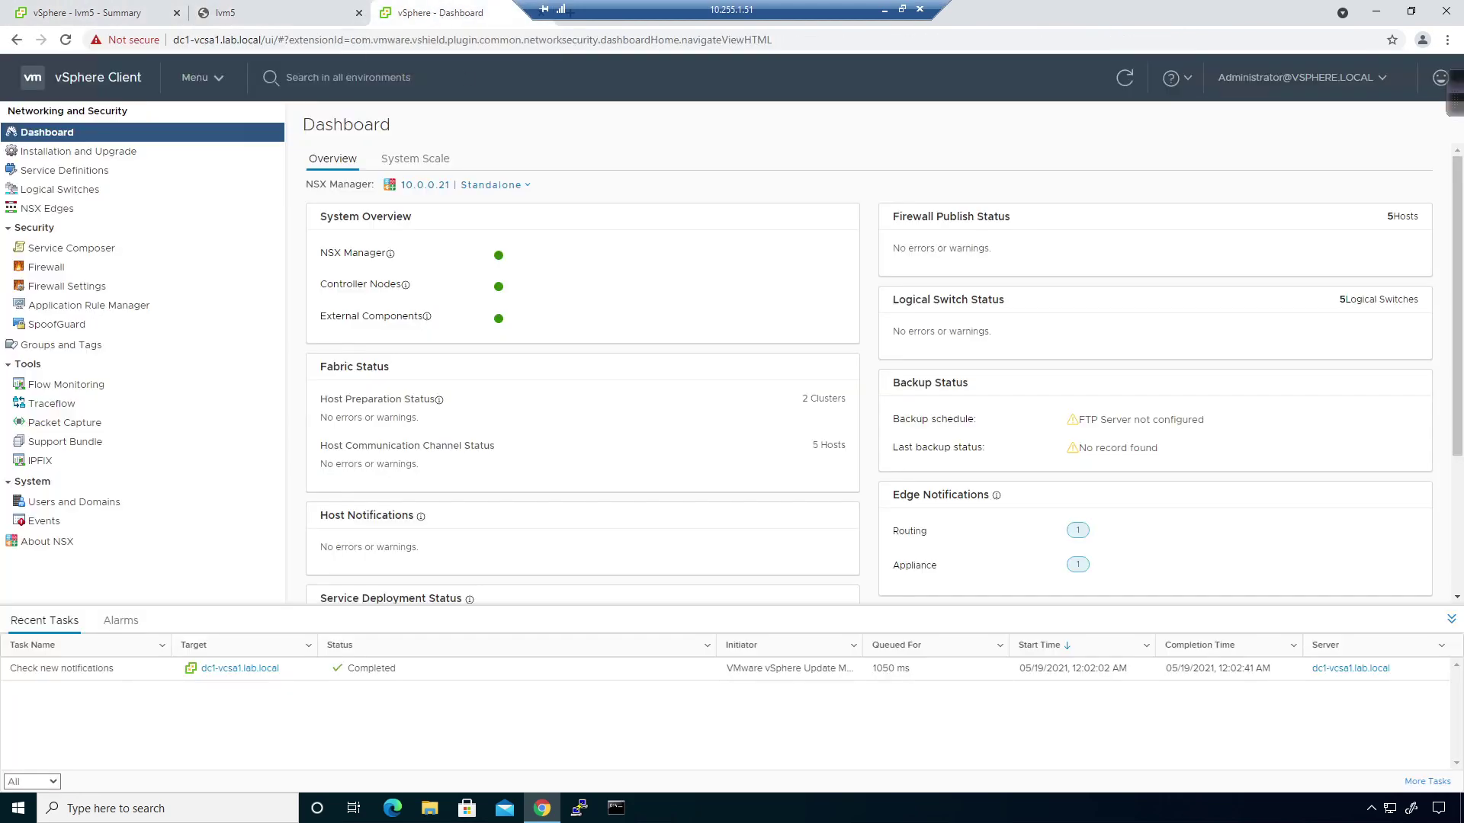
pyautogui.click(129, 208)
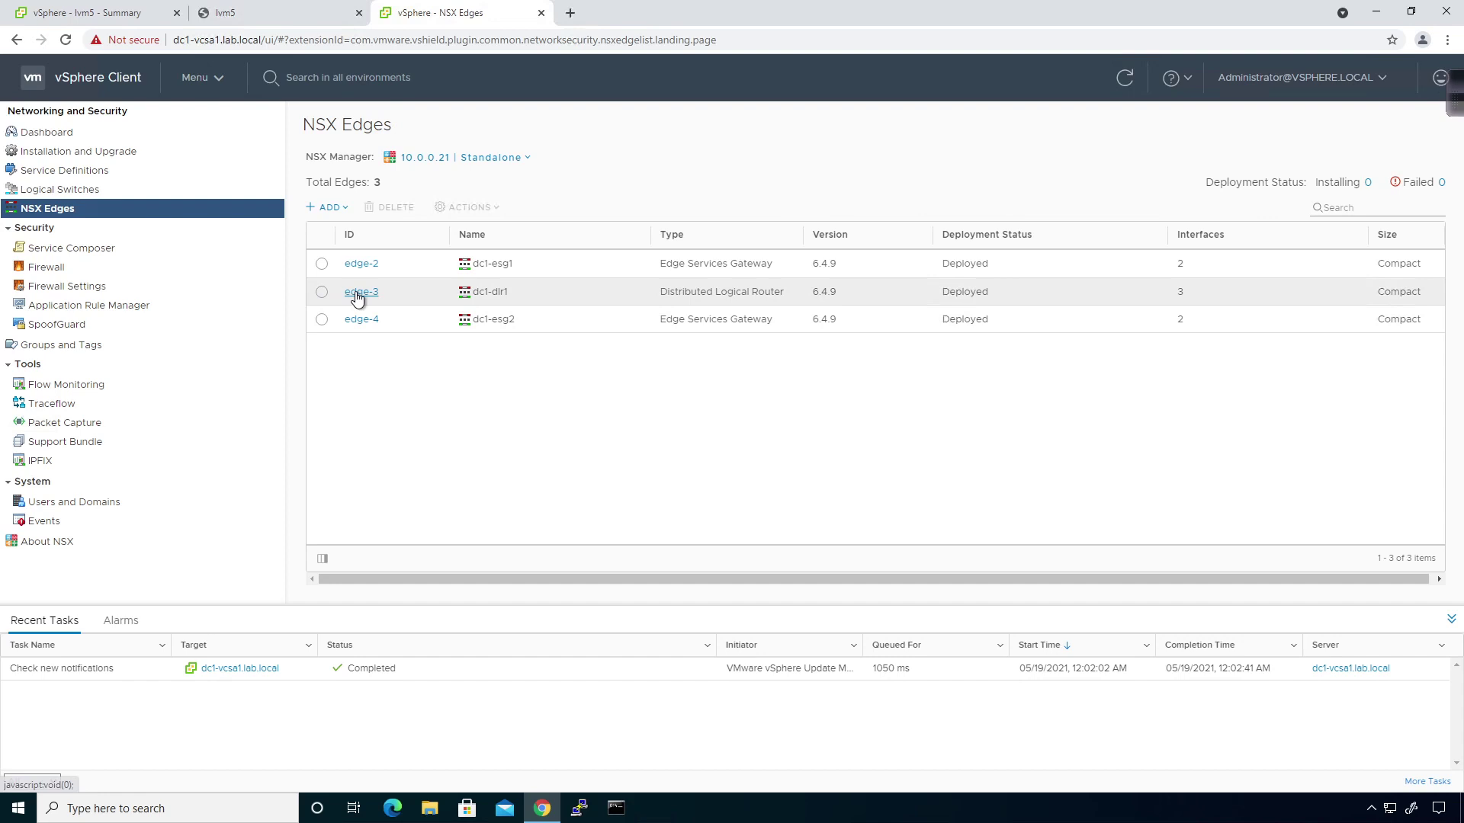
pyautogui.click(358, 292)
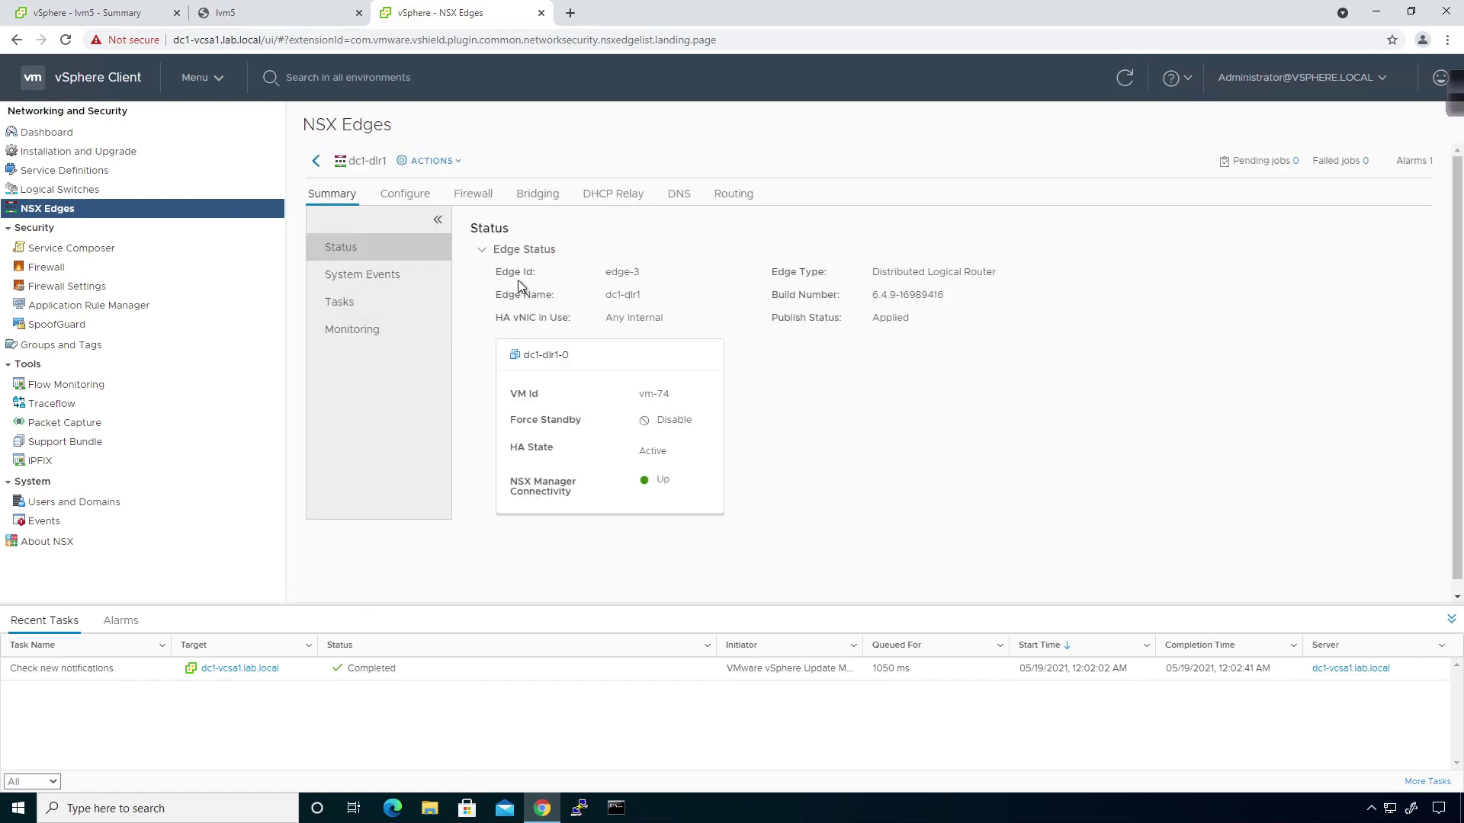
pyautogui.click(536, 197)
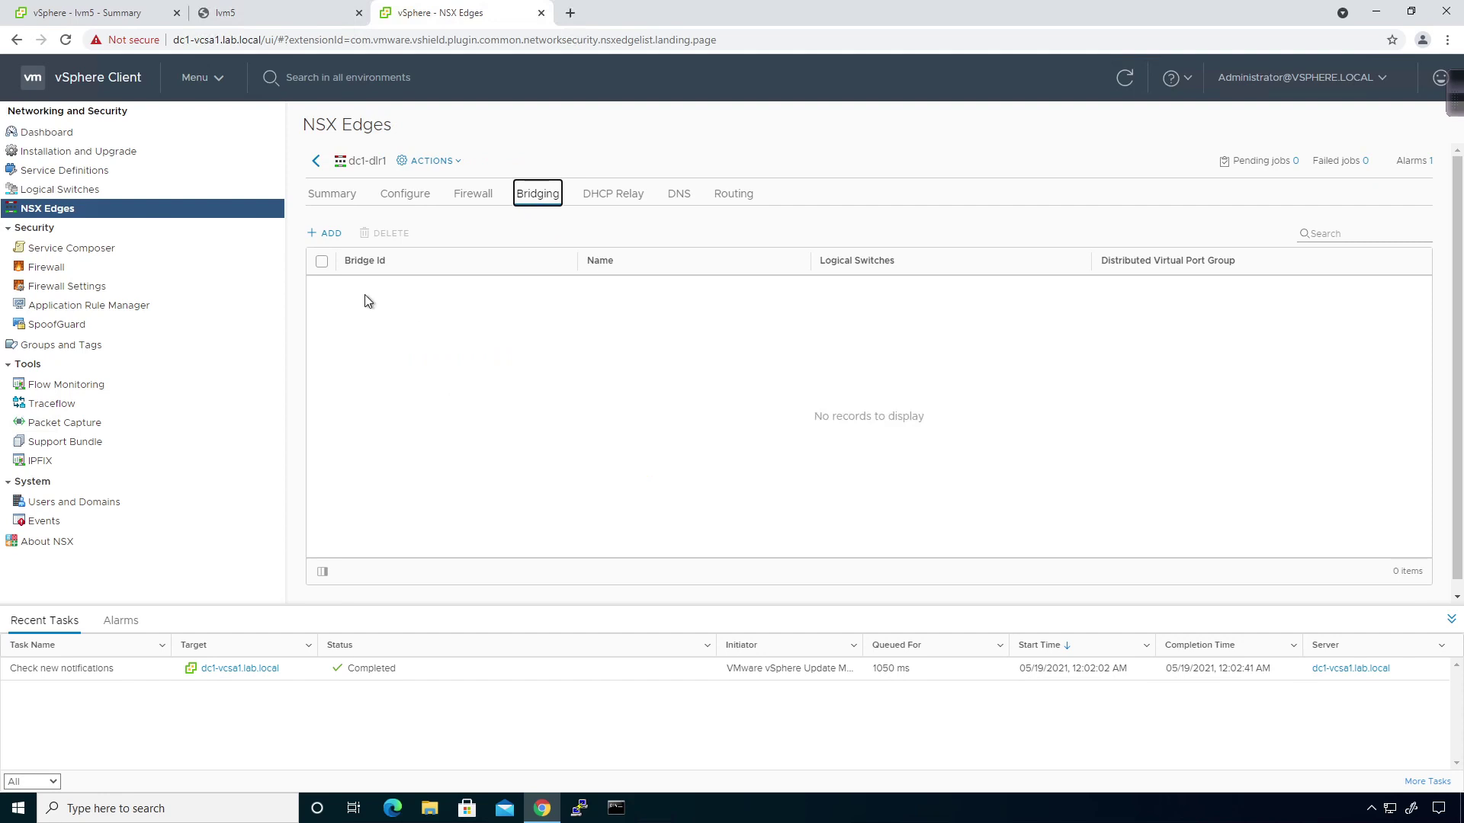
pyautogui.click(326, 232)
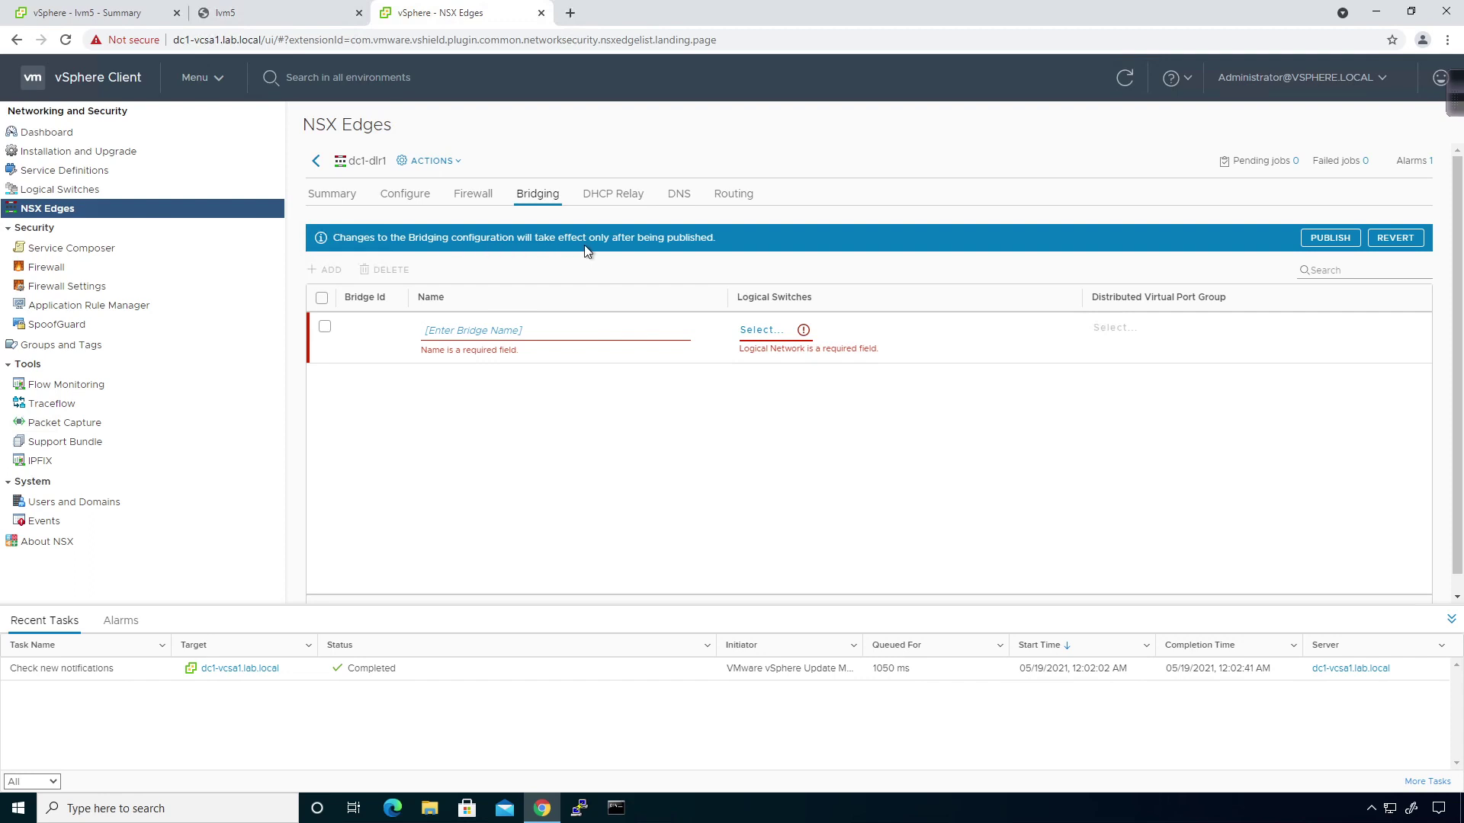
# Name the new bridge bridge-test.
pyautogui.click(447, 335)
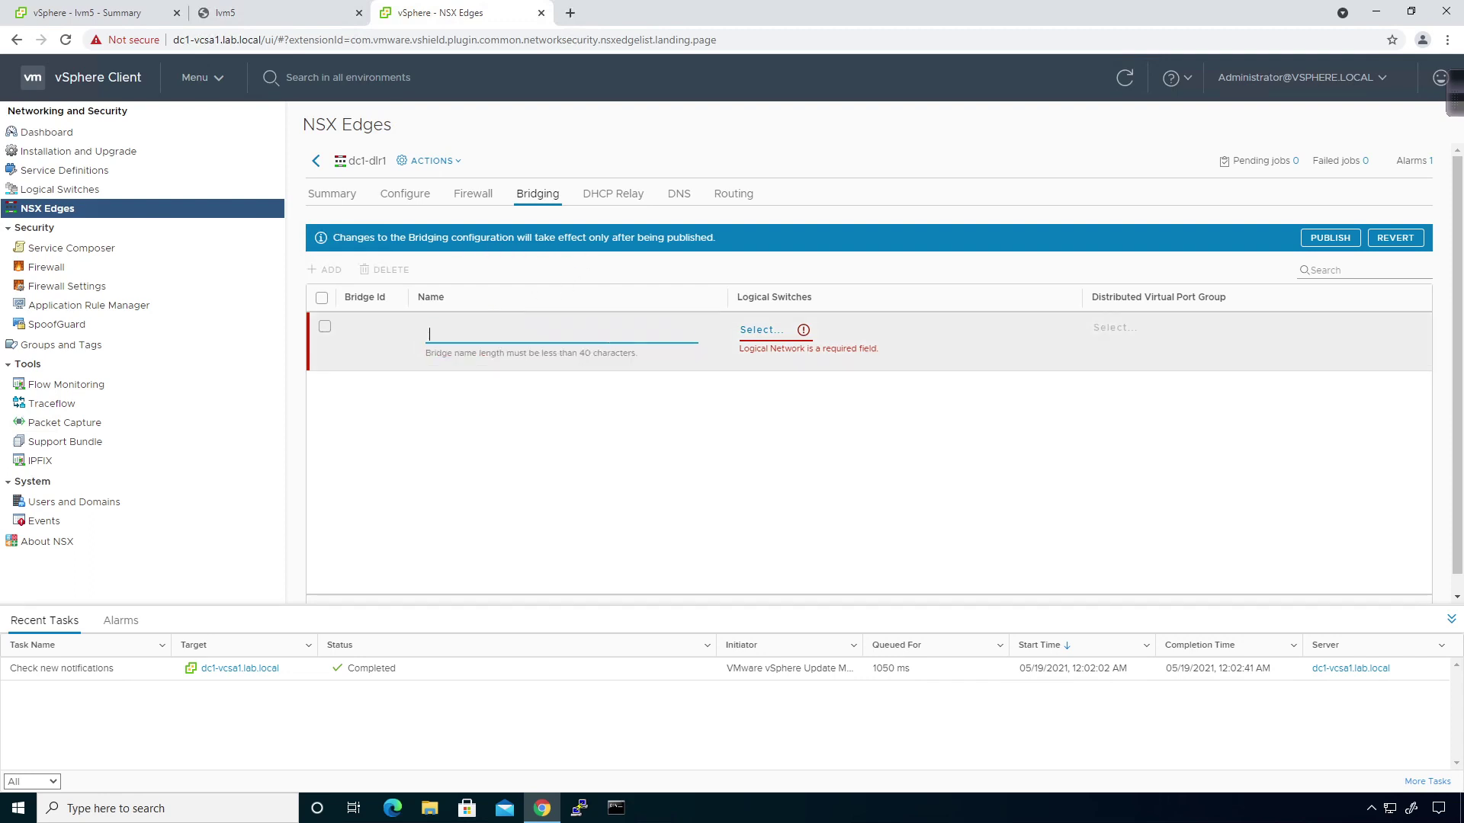
pyautogui.write('bridge-test')
pyautogui.press('Tab')
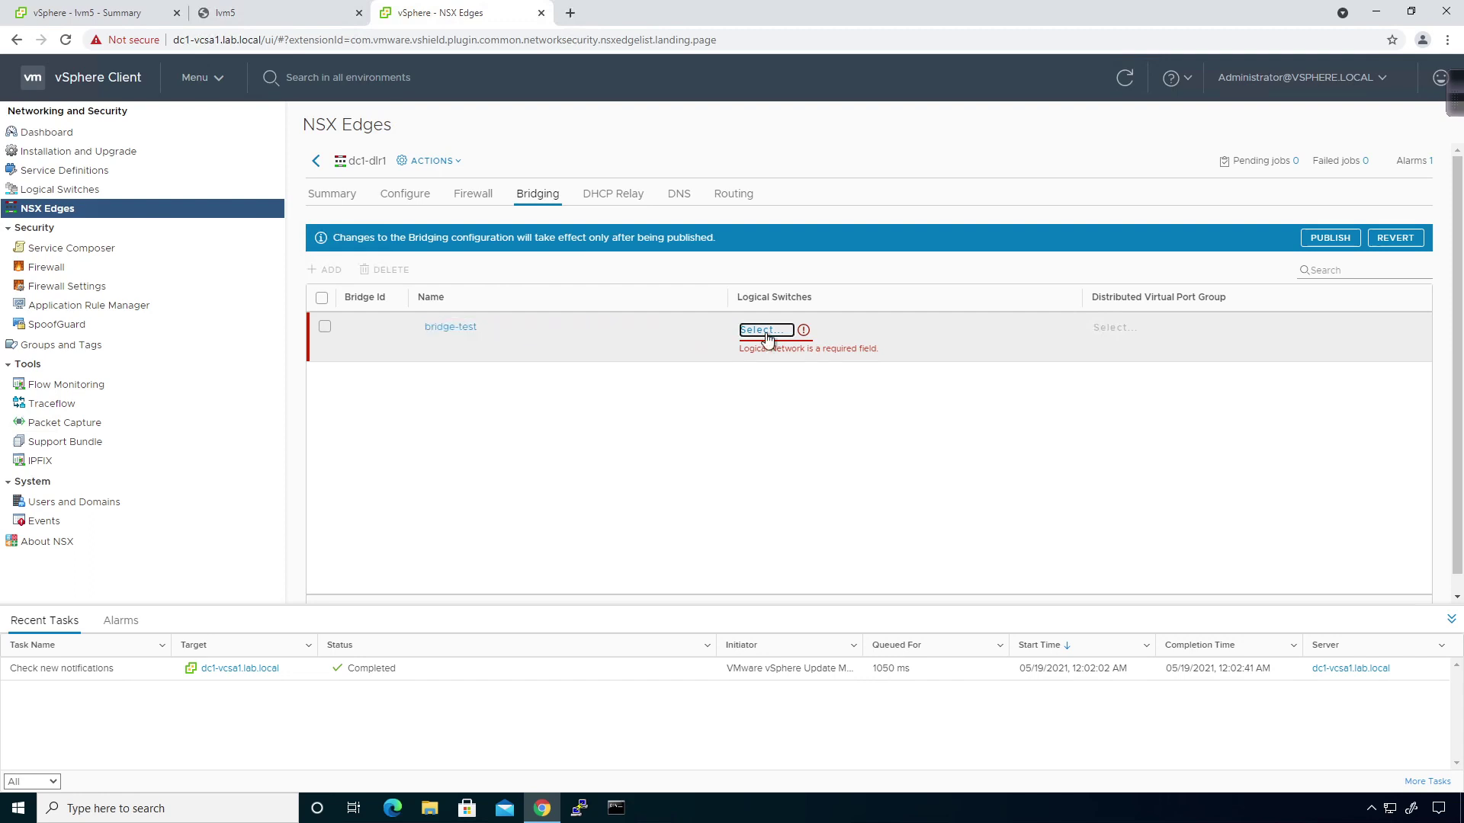
# Attach logical switch LS4-DLR-Conn2, then check lvm5's summary showing network vds-bridge-test.
pyautogui.click(765, 330)
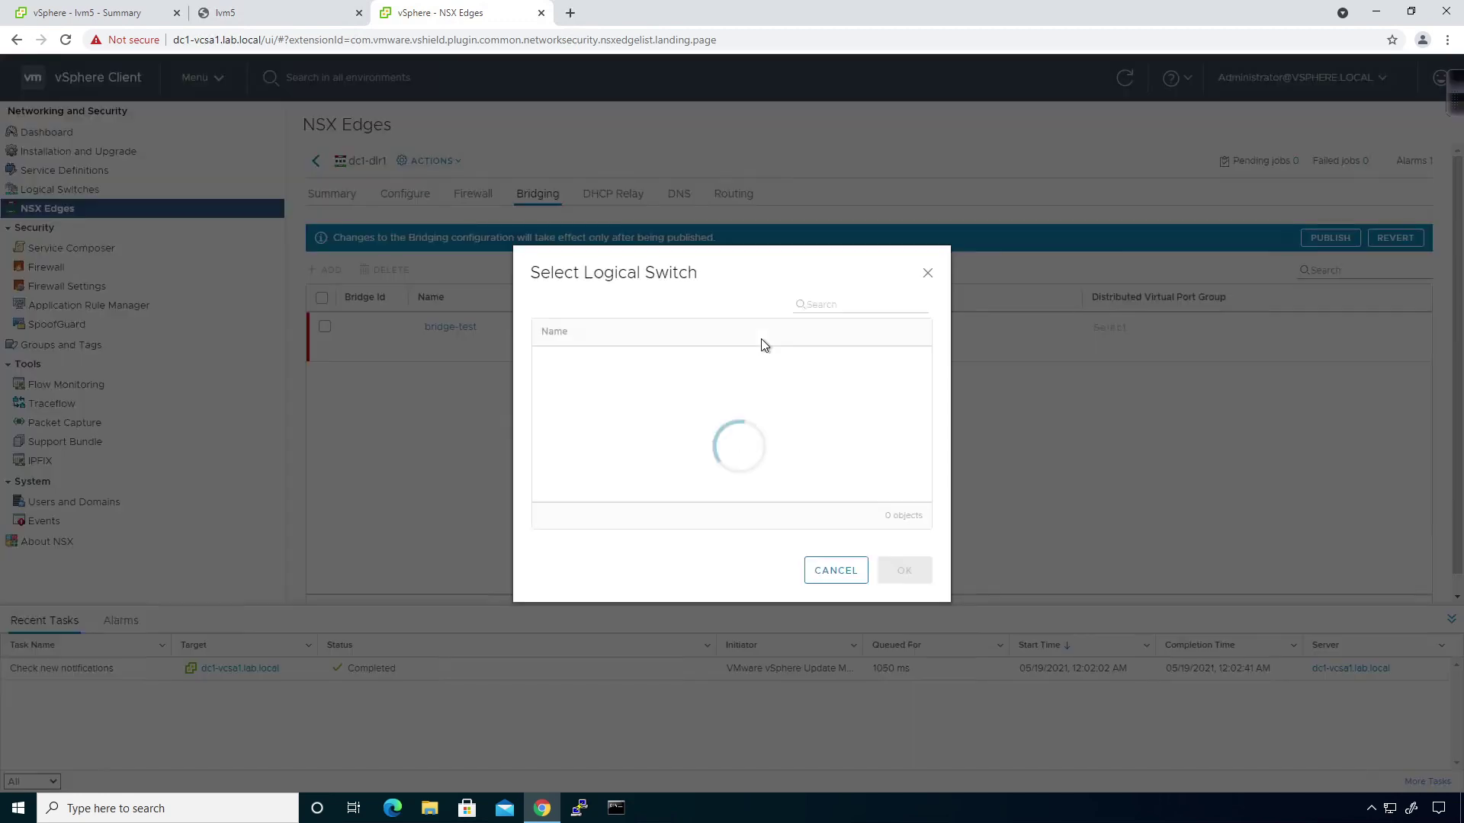
pyautogui.click(615, 420)
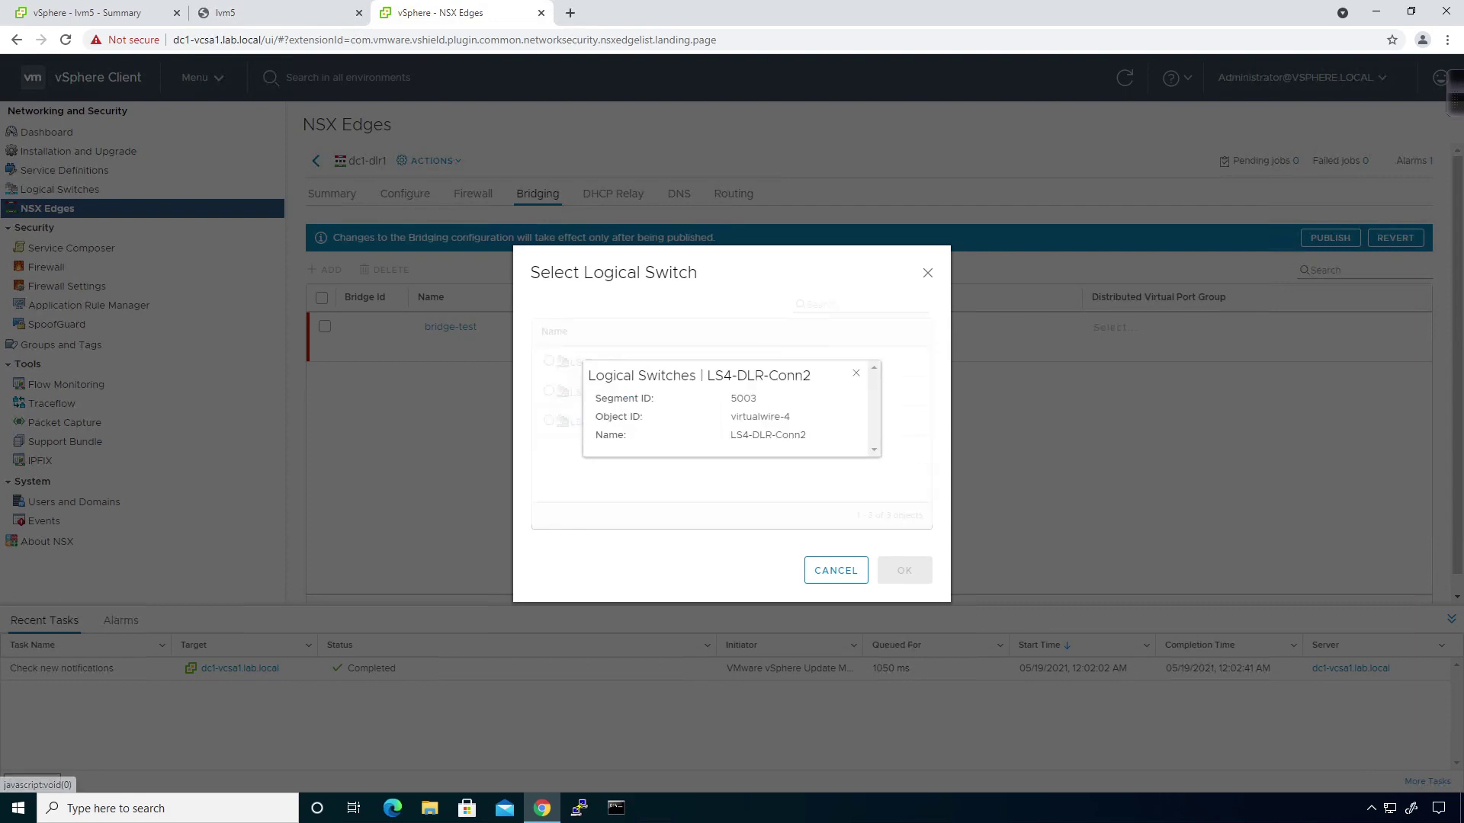
pyautogui.click(853, 375)
pyautogui.click(548, 420)
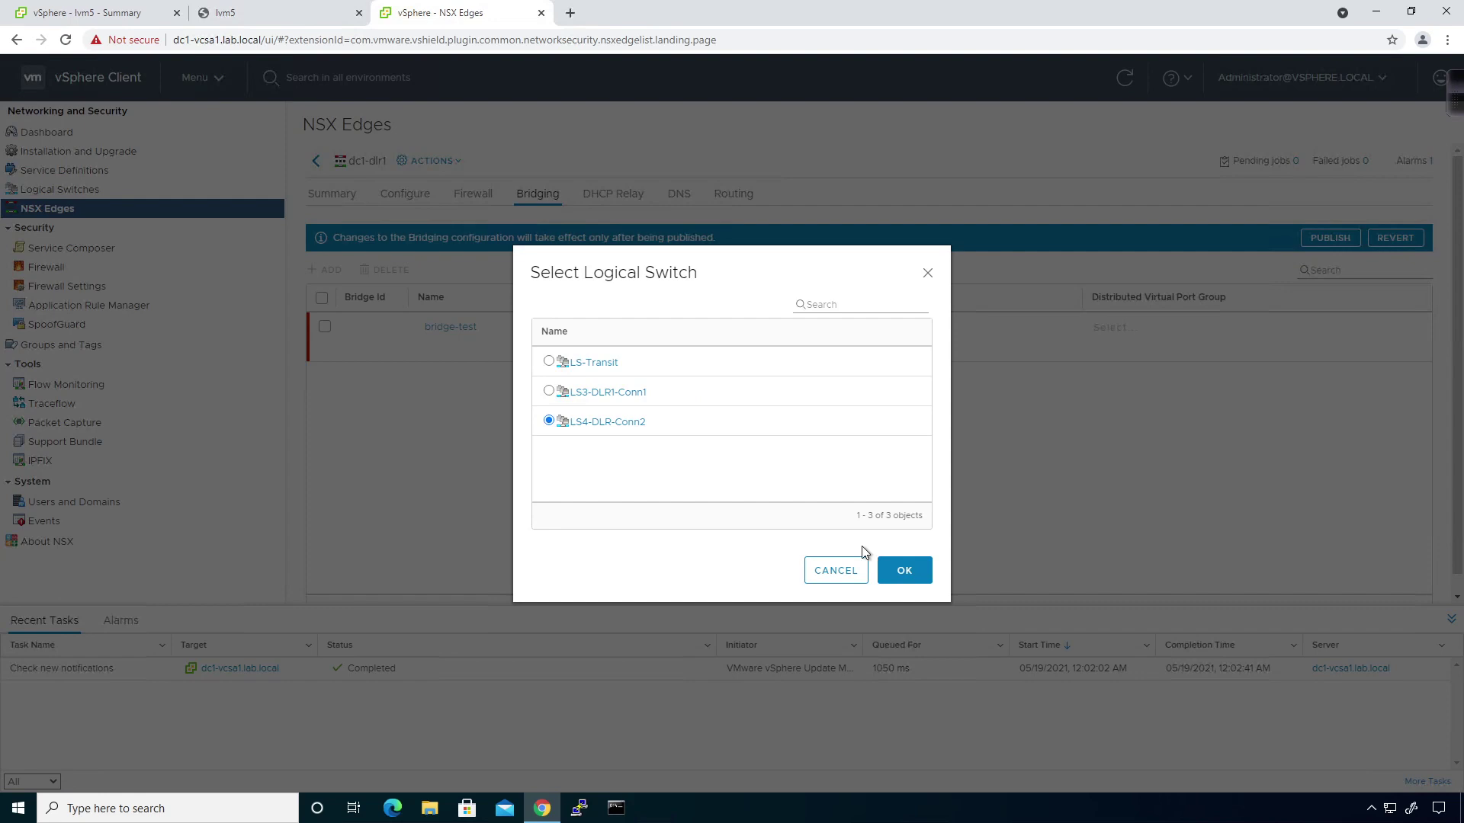
pyautogui.click(904, 571)
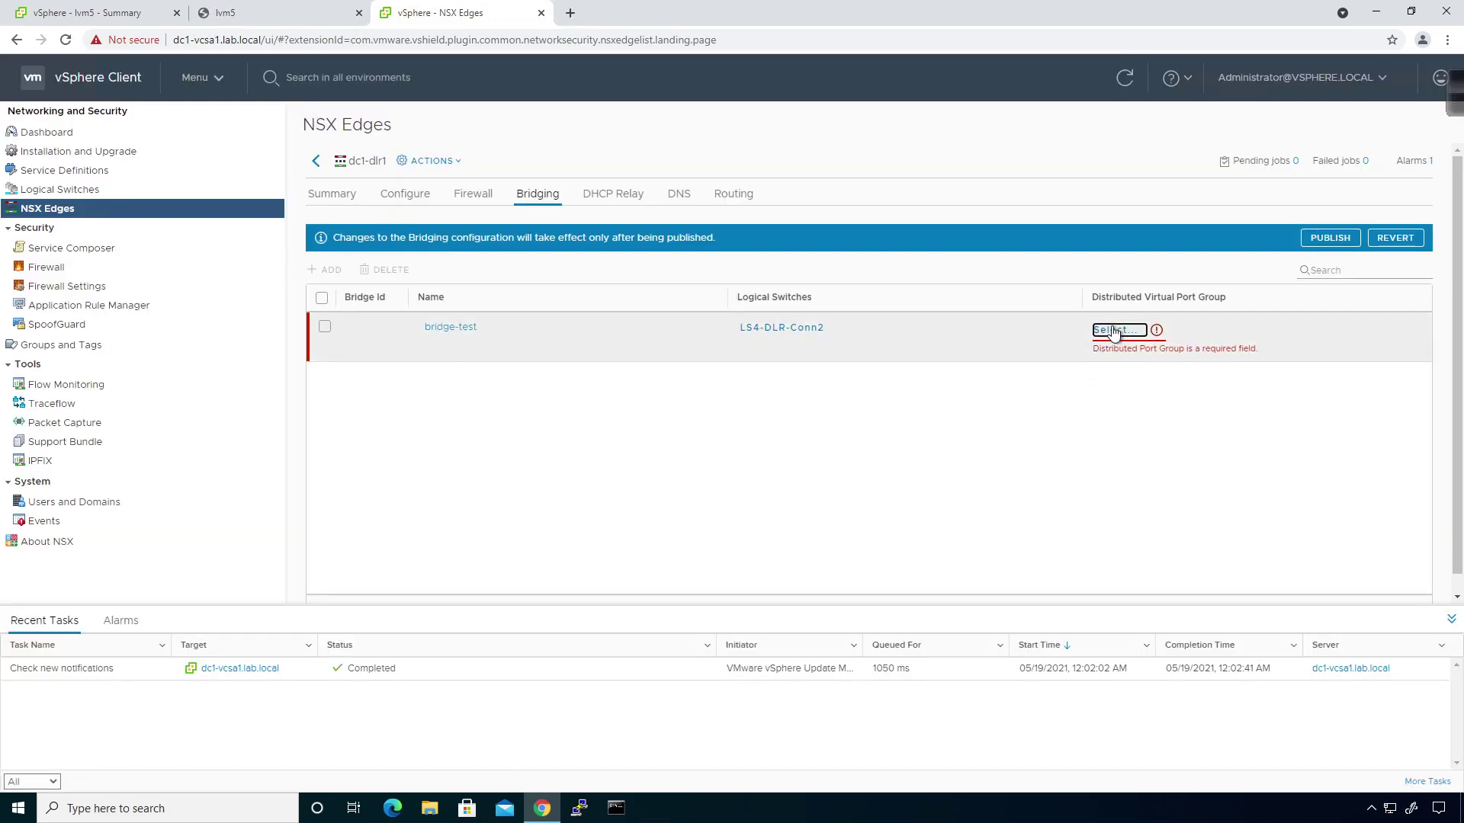
pyautogui.click(1113, 331)
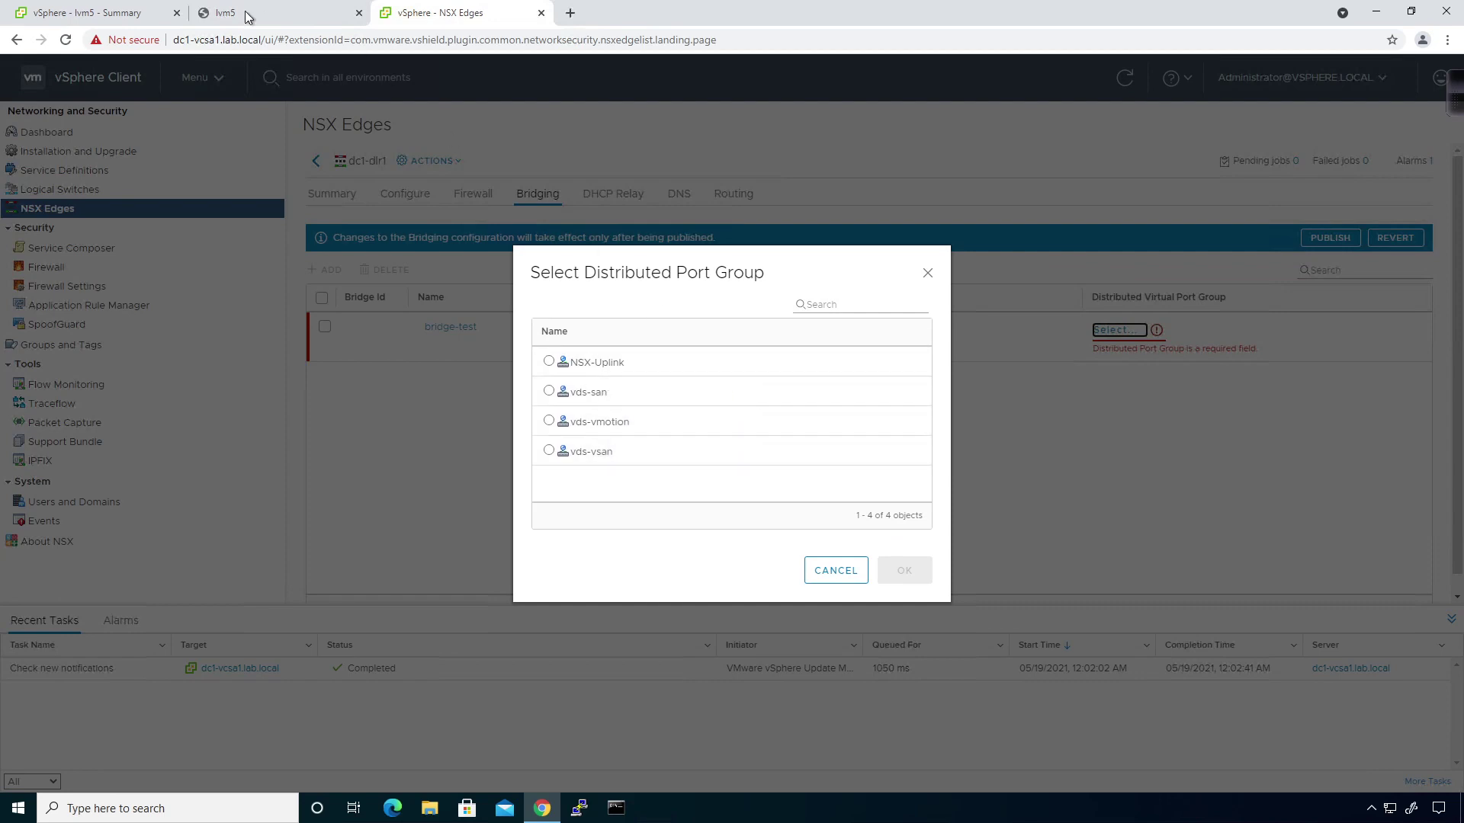
pyautogui.click(106, 12)
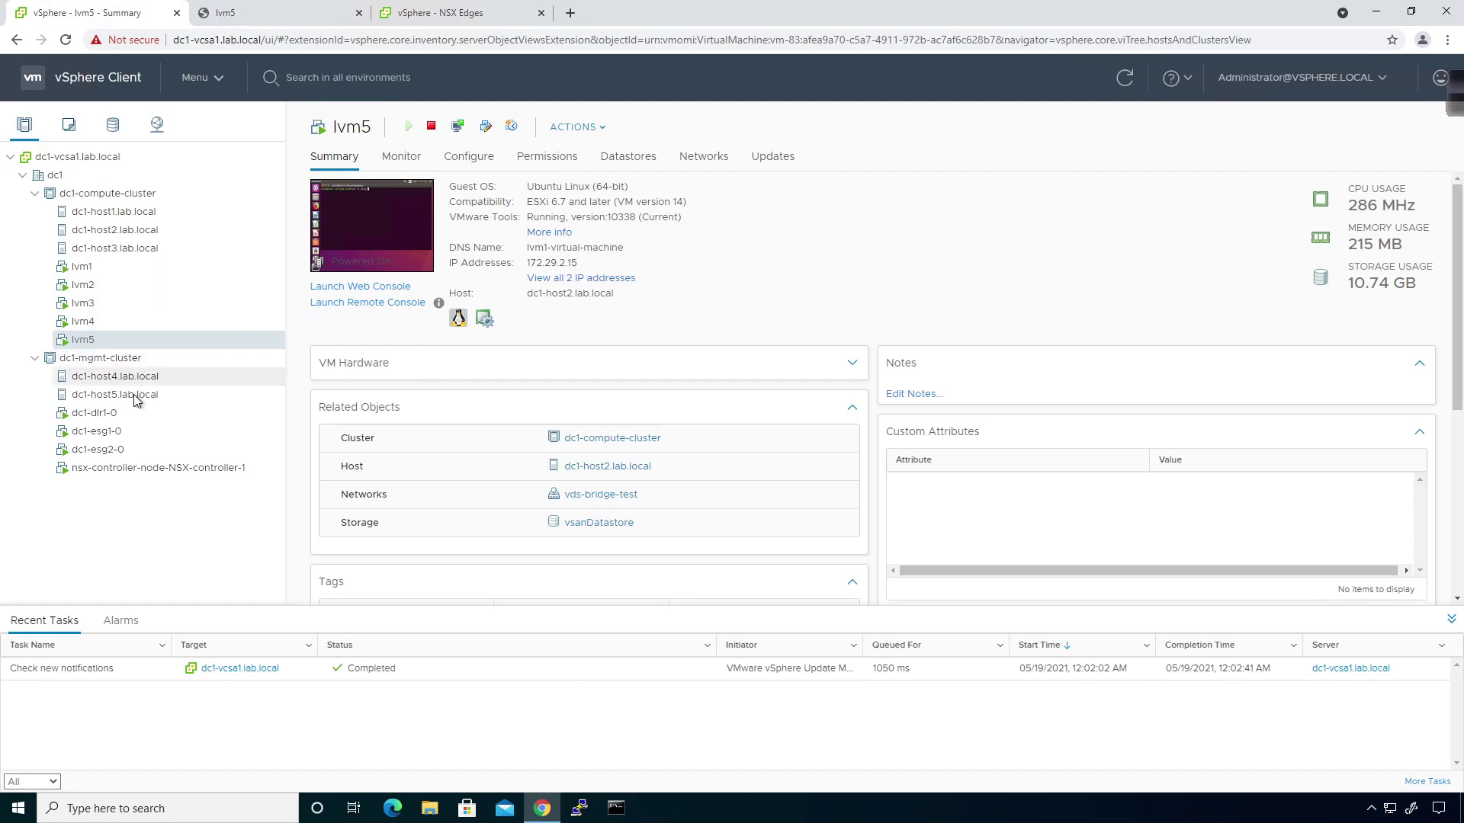
# After viewing dc1-mgmt-cluster, cancel the Select Distributed Port Group dialog for bridge-test.
pyautogui.click(115, 359)
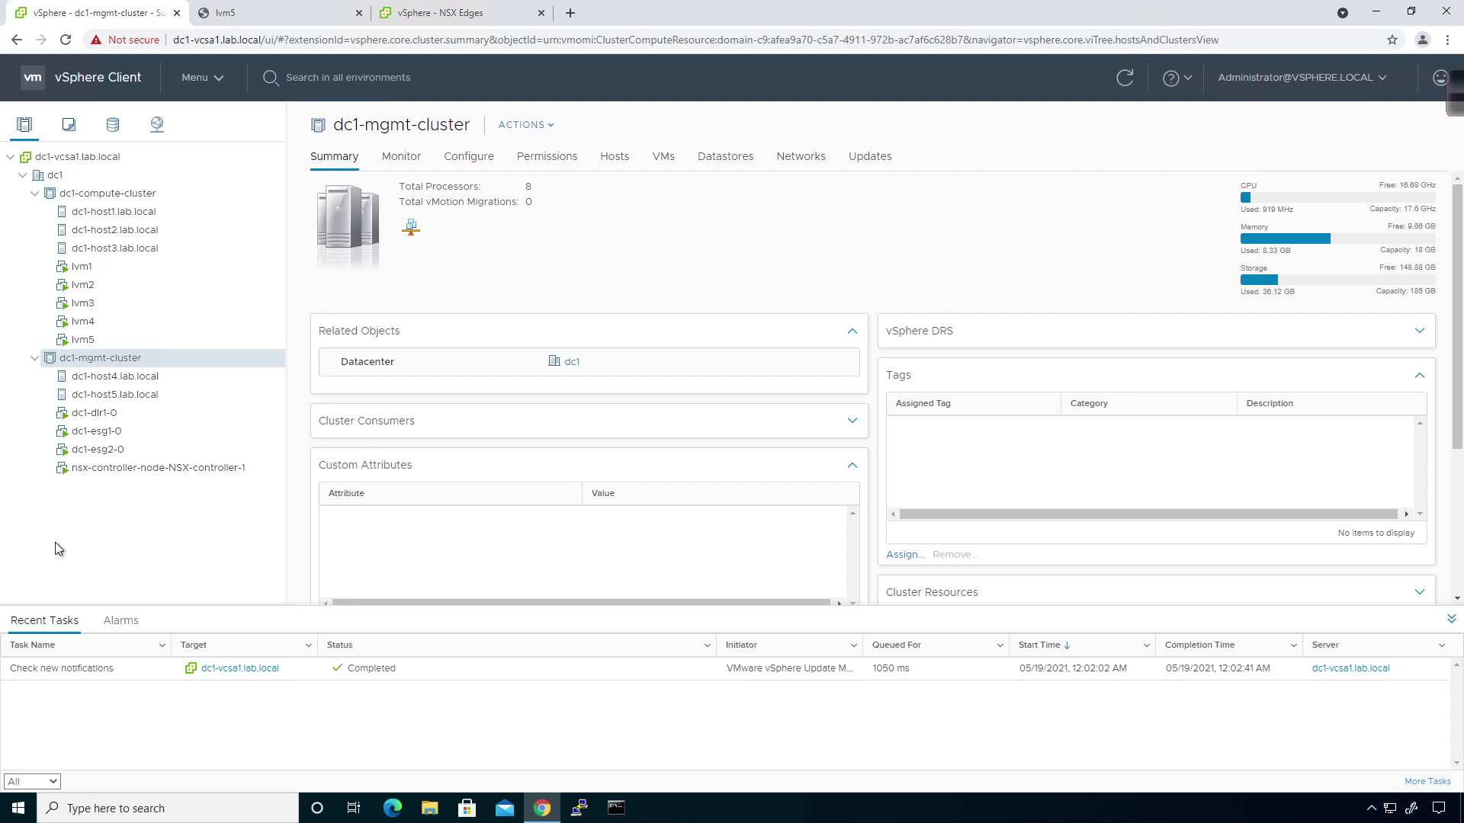
pyautogui.click(451, 11)
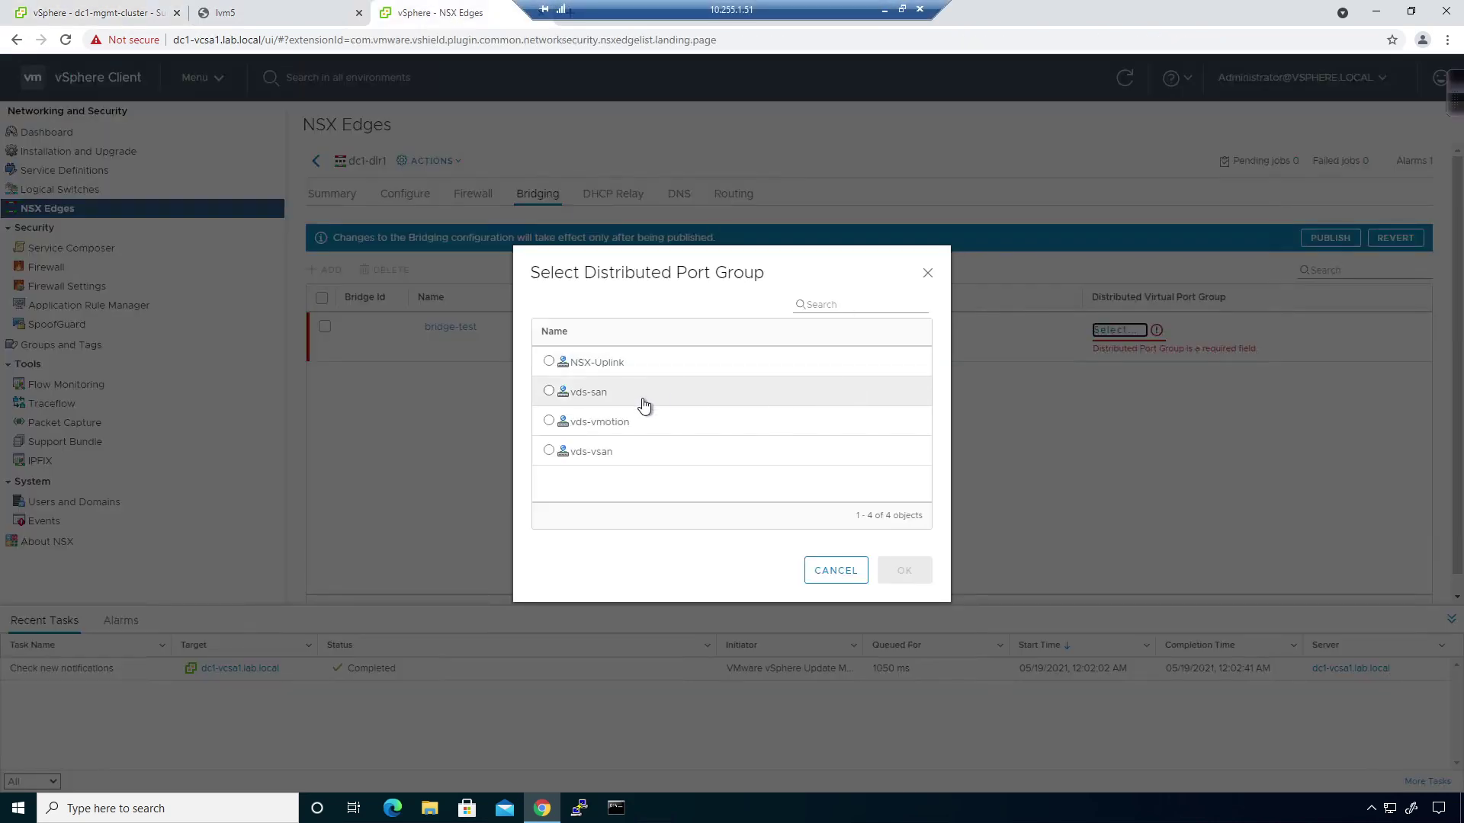
pyautogui.click(848, 580)
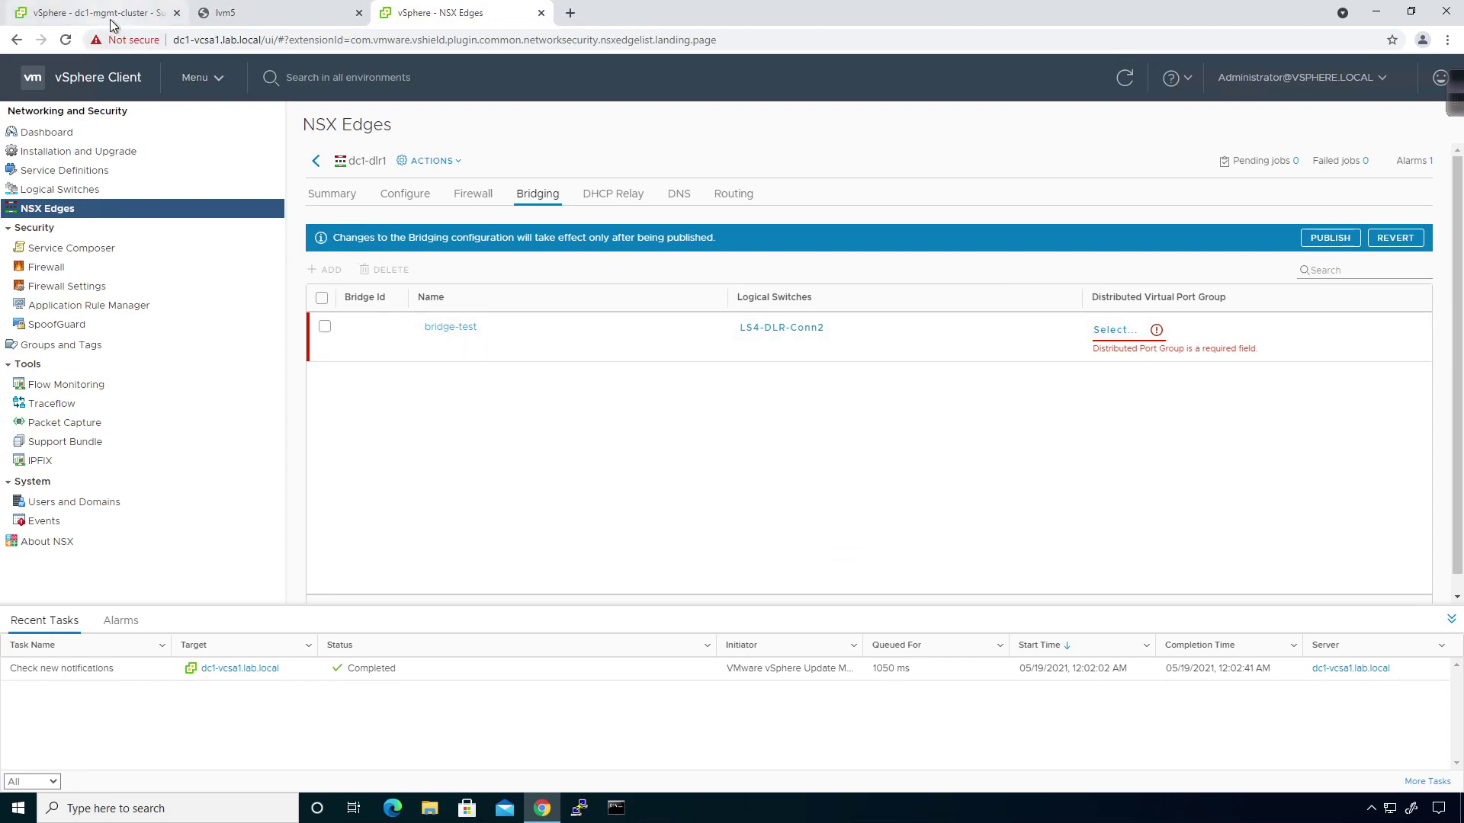
# Return to the vSphere inventory and view dc1-host5 and dc1-host4 networking.
pyautogui.click(219, 23)
pyautogui.click(157, 15)
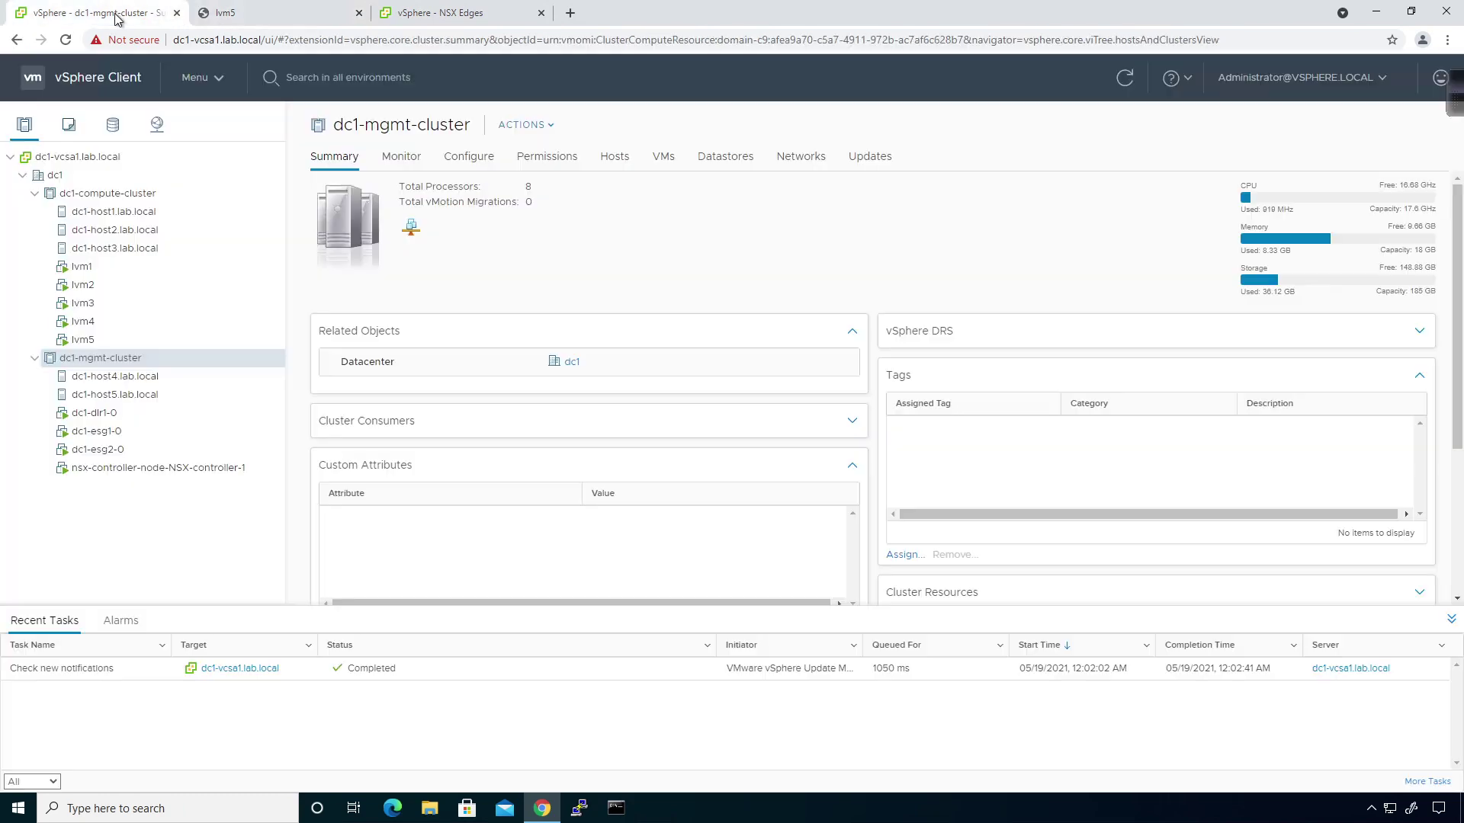
pyautogui.click(134, 398)
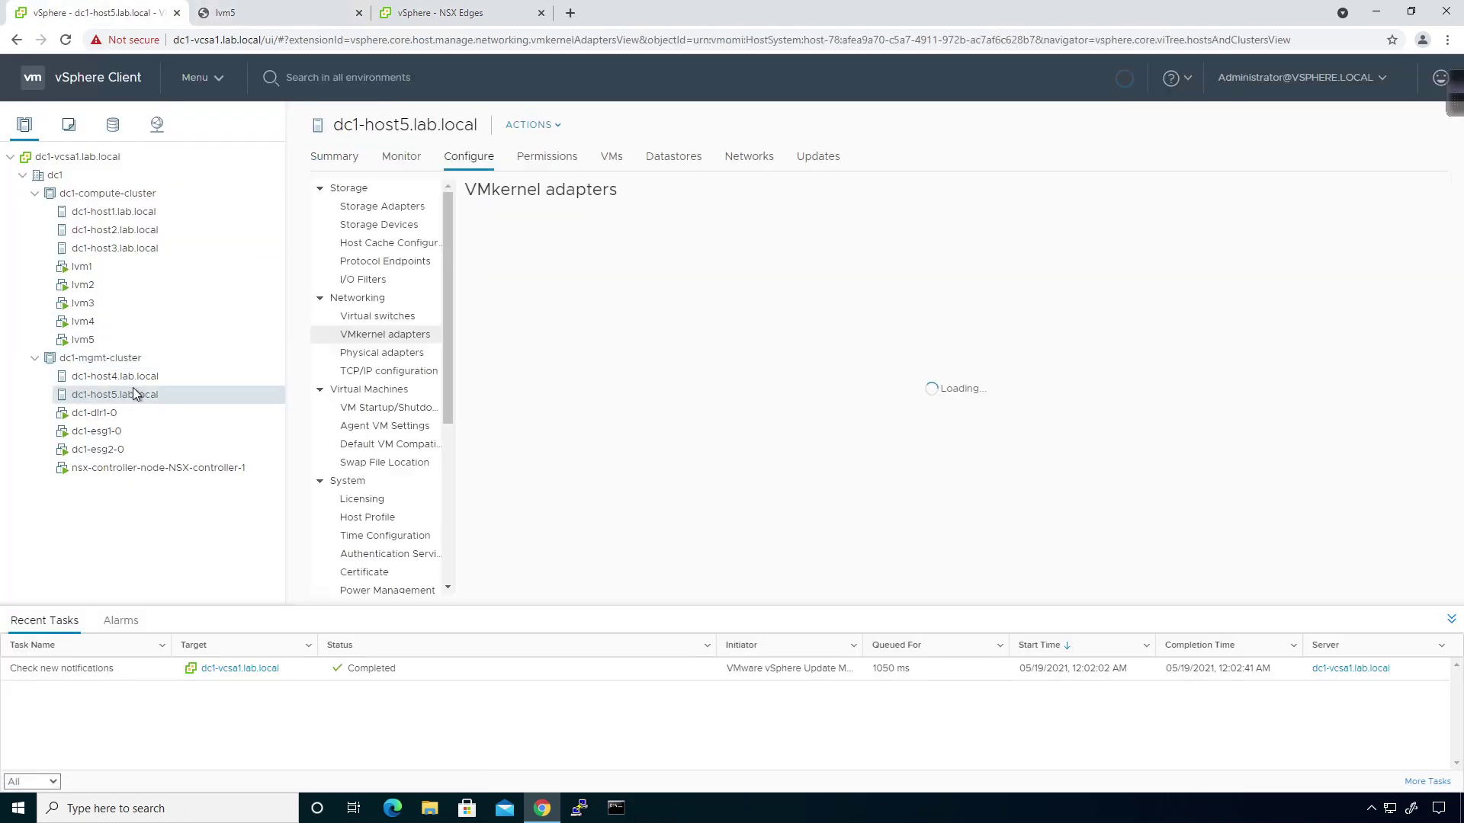
pyautogui.click(133, 376)
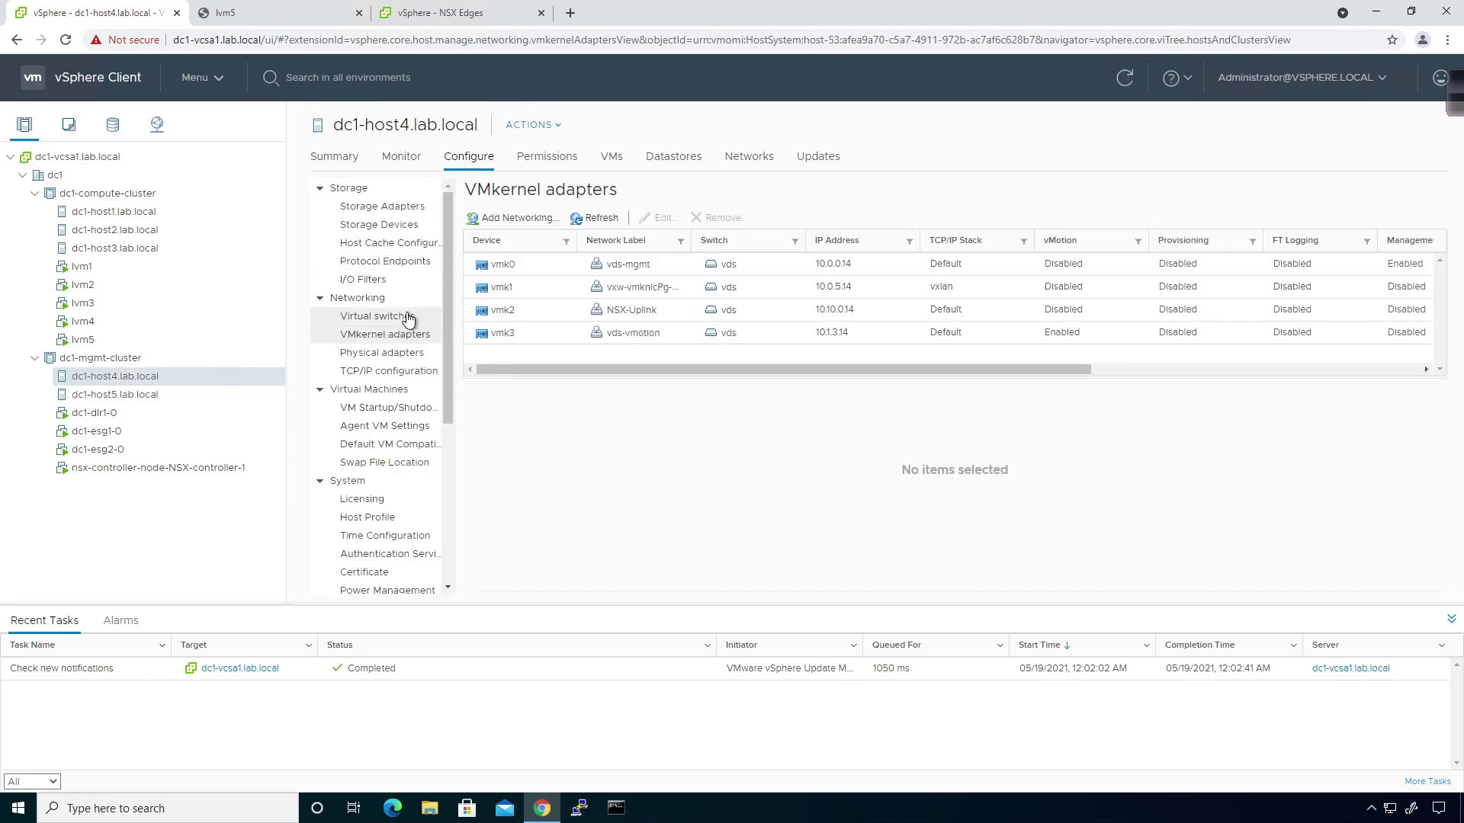
# Review dc1-host4's virtual switches, then show vds-bridge-test's Hosts tab listing dc1-host1 to dc1-host5.
pyautogui.click(407, 316)
pyautogui.scroll(-3, 963, 360)
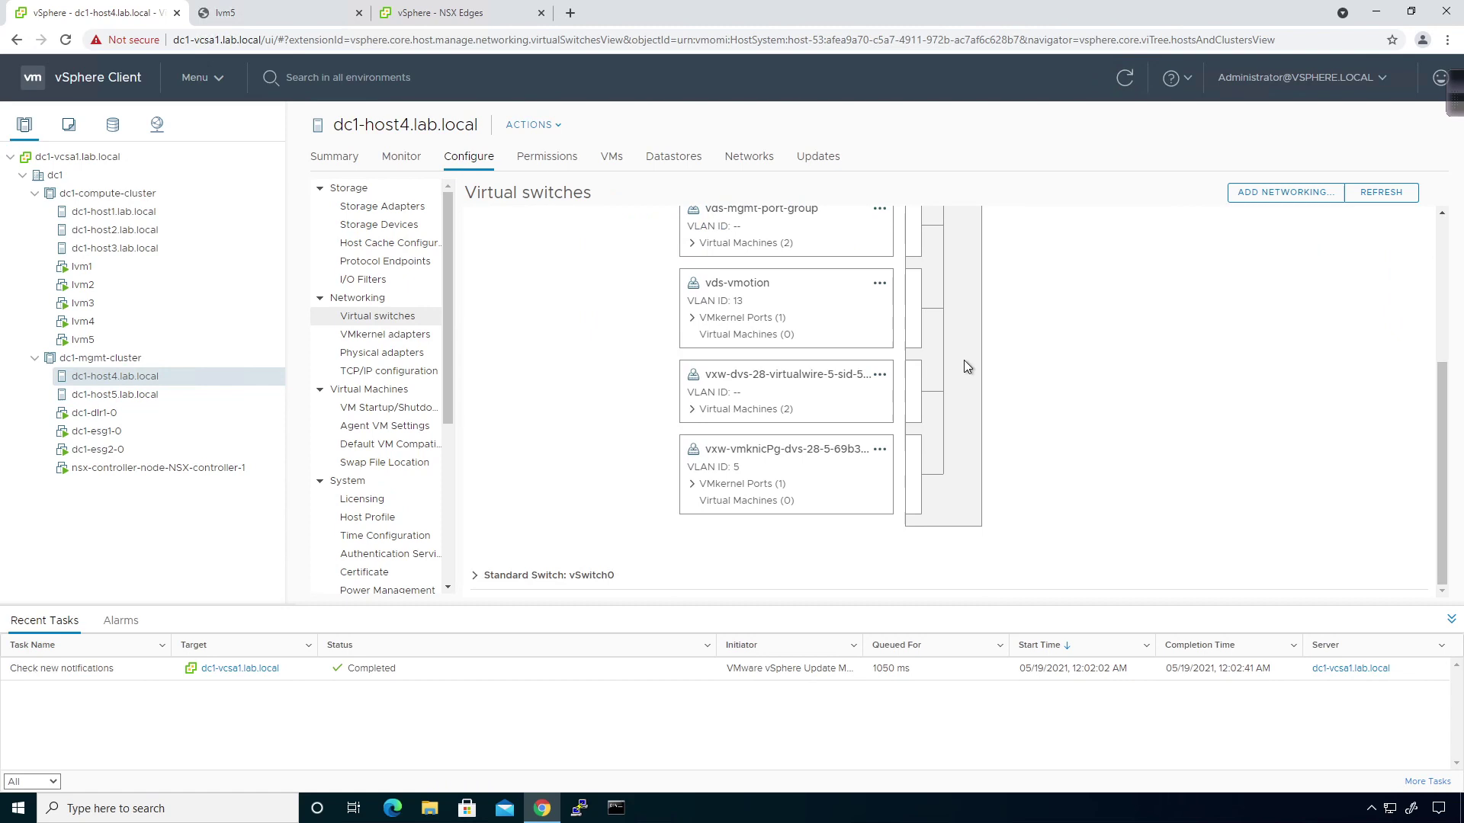
pyautogui.scroll(3, 686, 467)
pyautogui.scroll(-1, 656, 435)
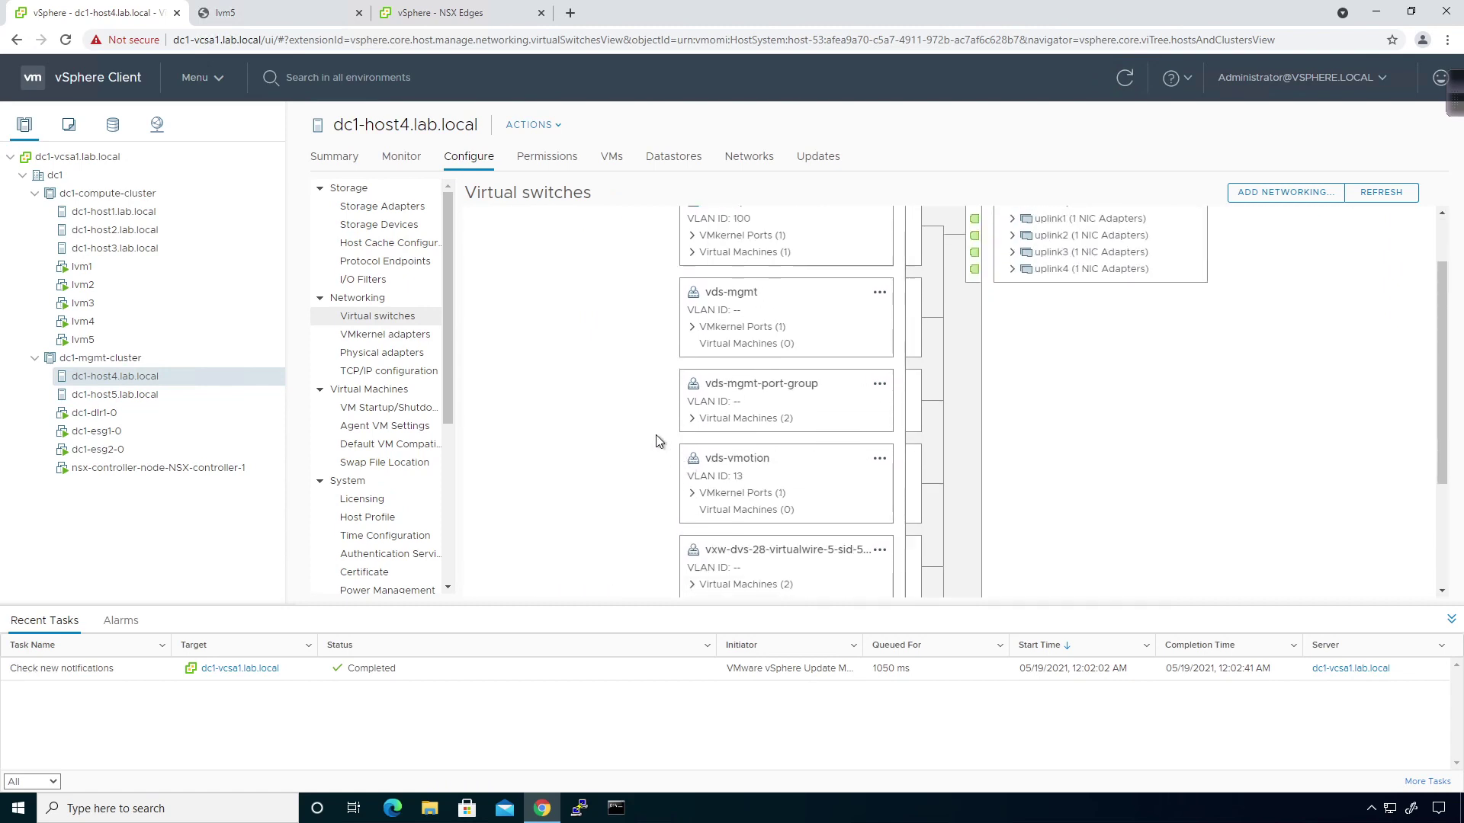
pyautogui.scroll(-2, 632, 430)
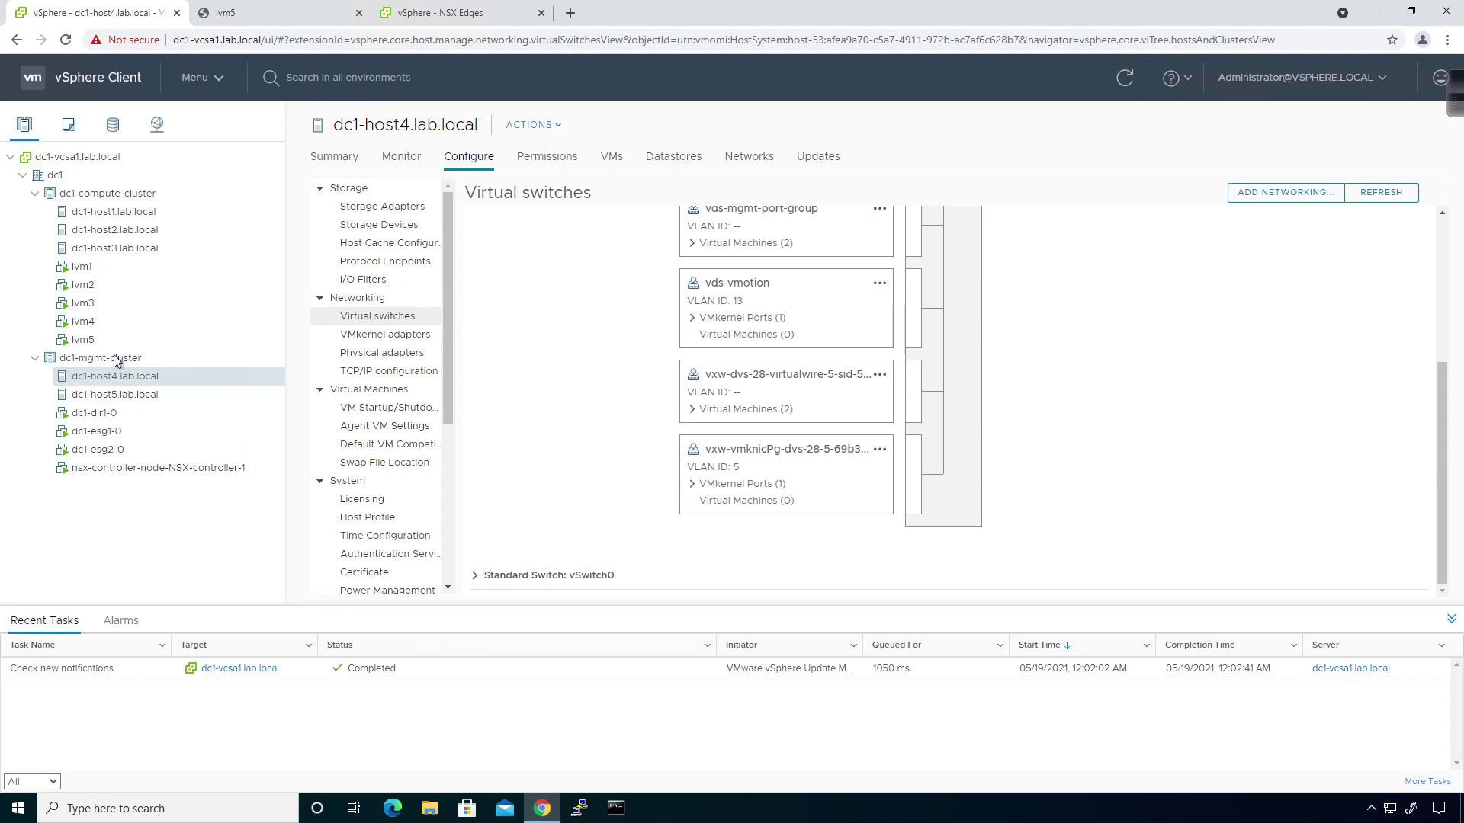
pyautogui.click(159, 127)
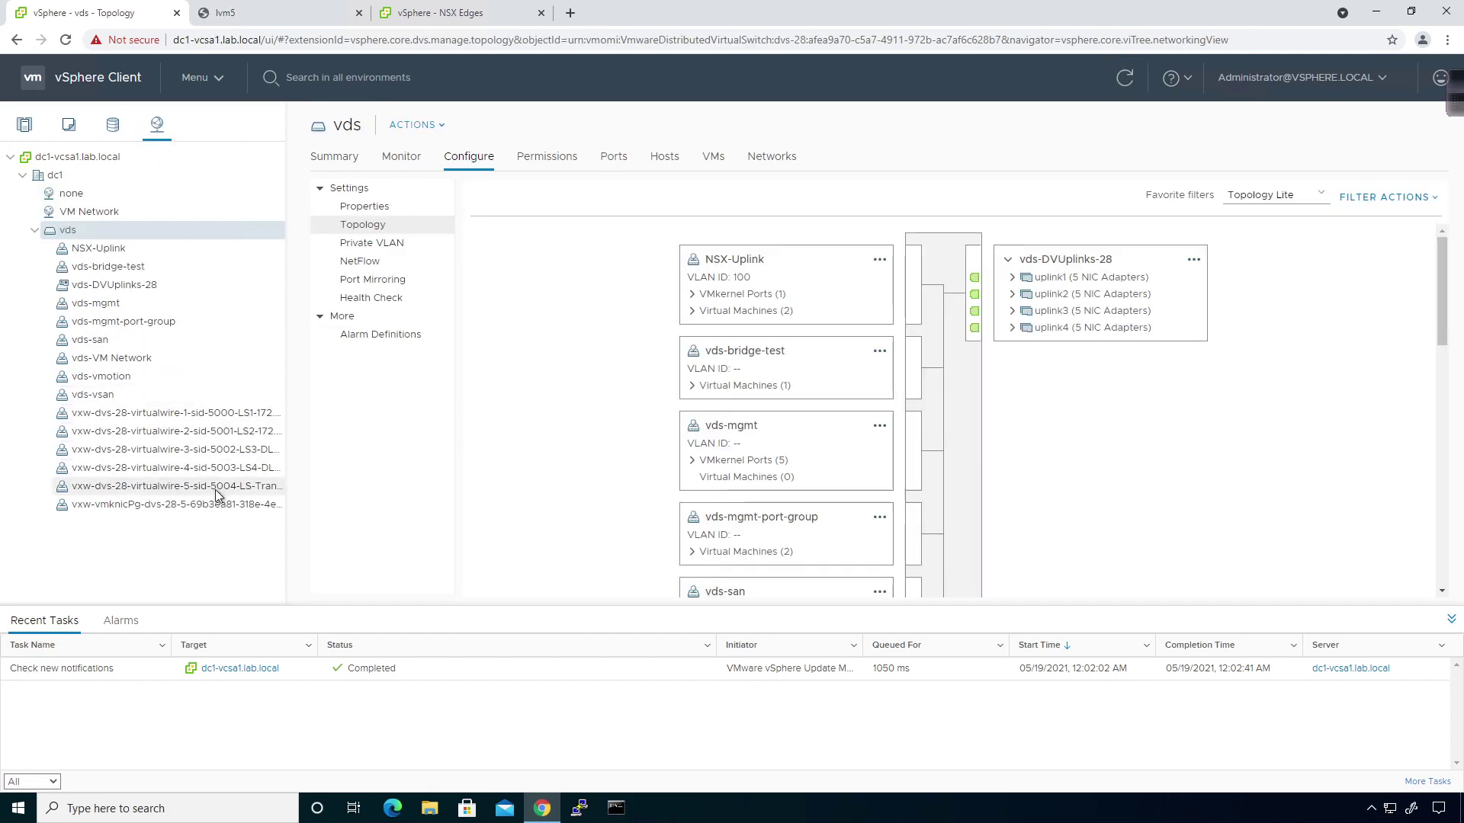
pyautogui.click(145, 267)
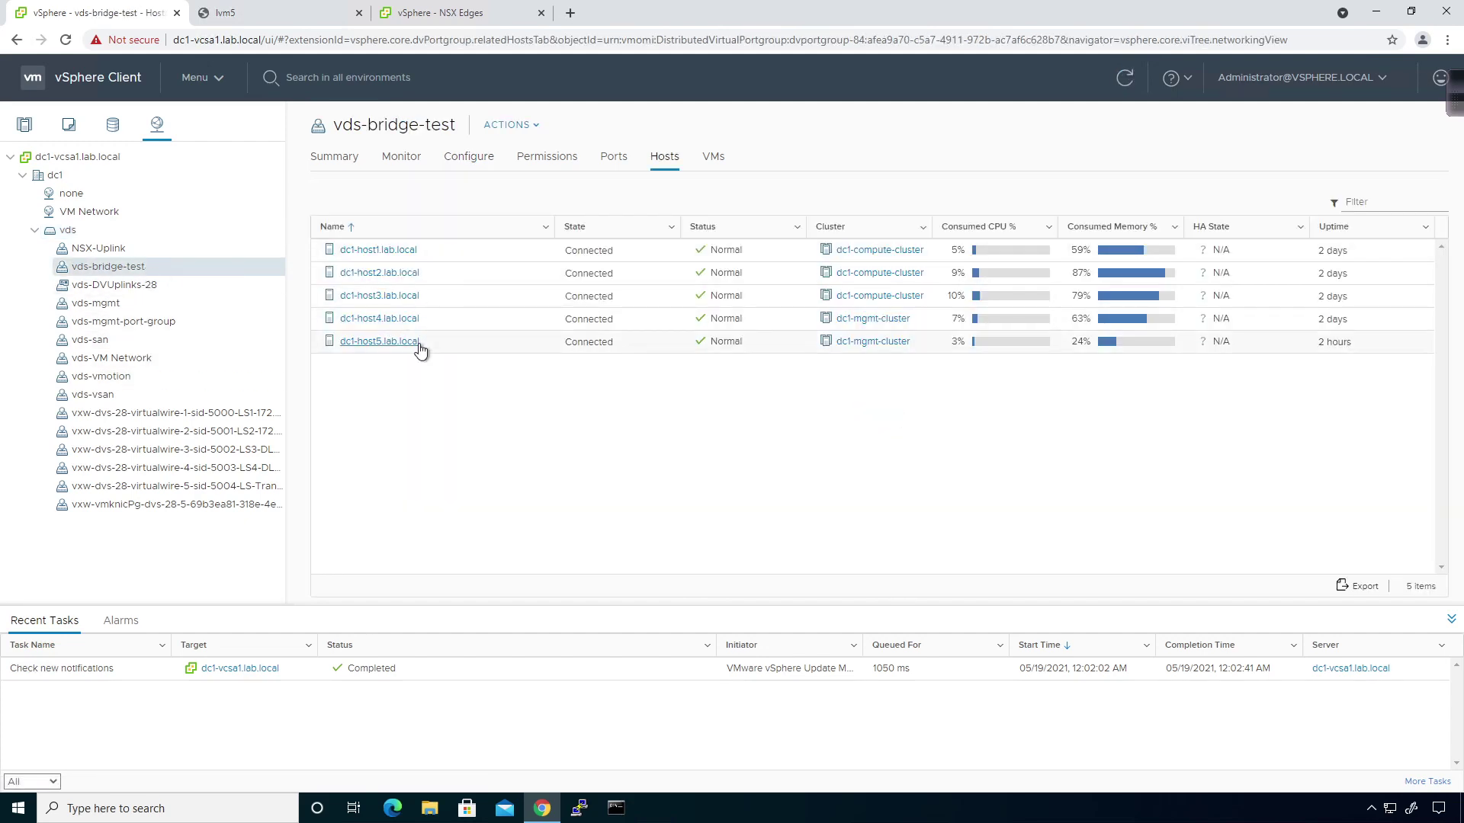
pyautogui.click(438, 13)
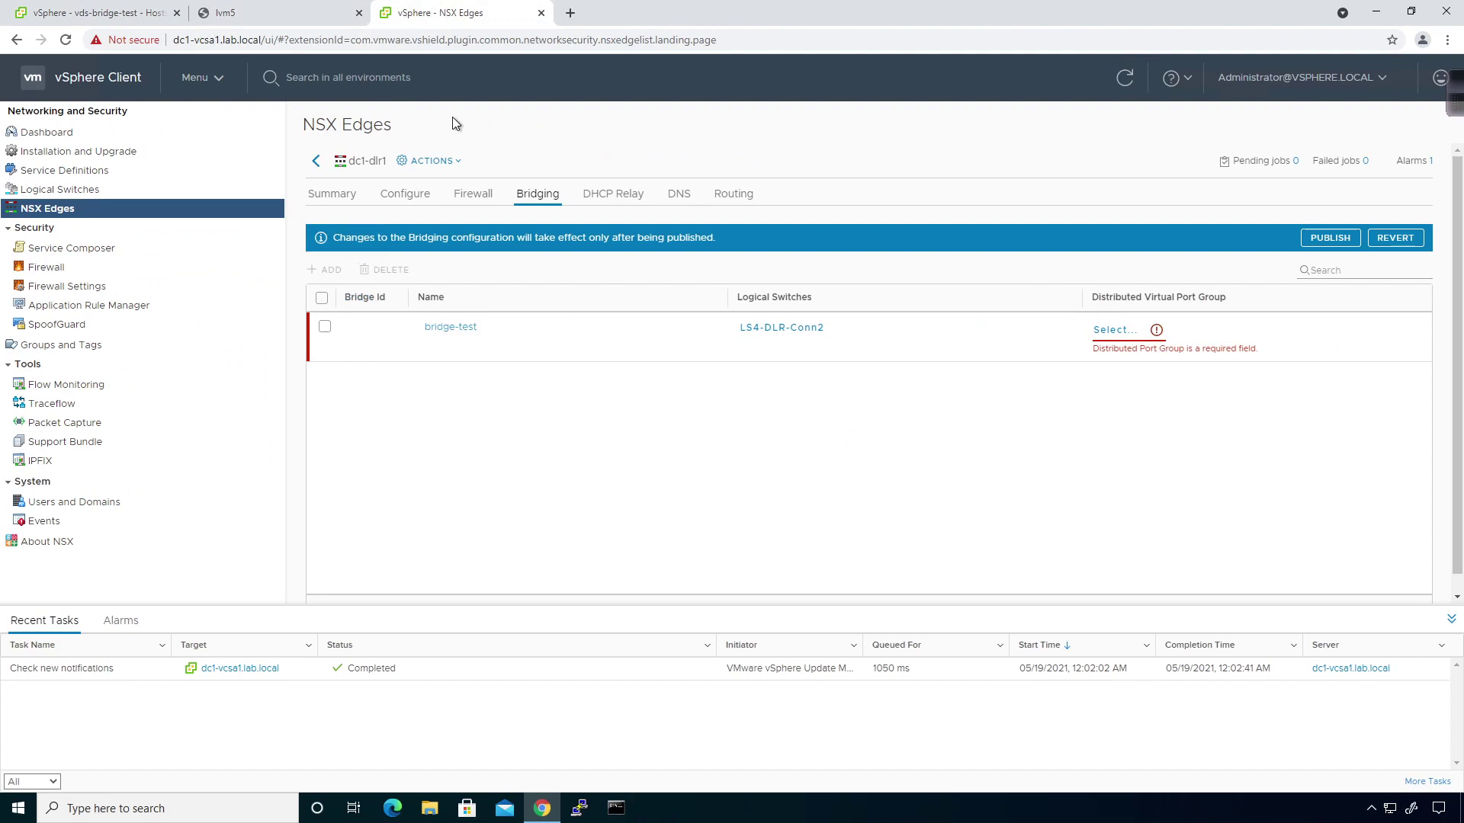
pyautogui.click(1122, 333)
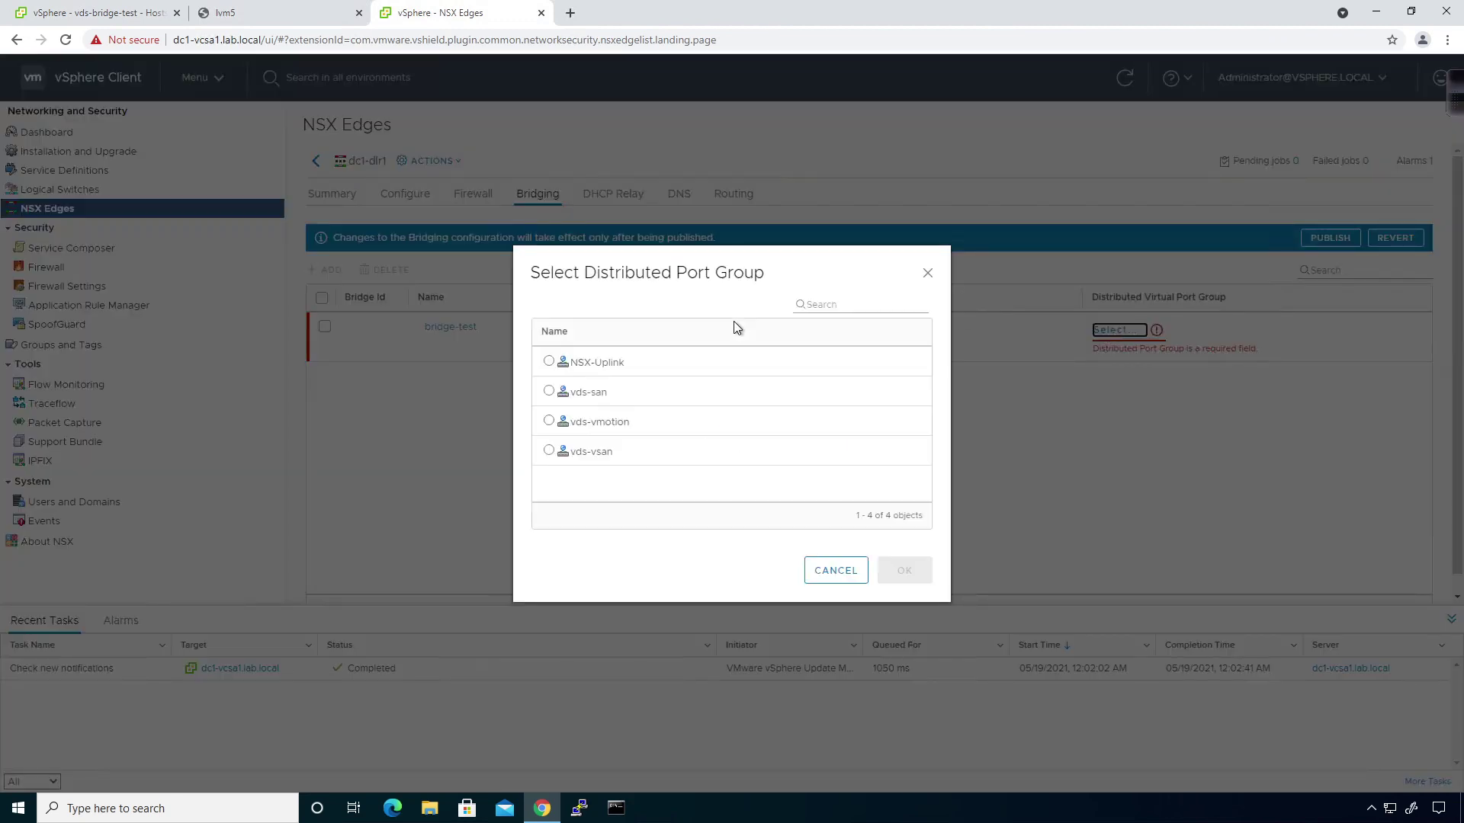
pyautogui.click(807, 305)
pyautogui.write('bridge')
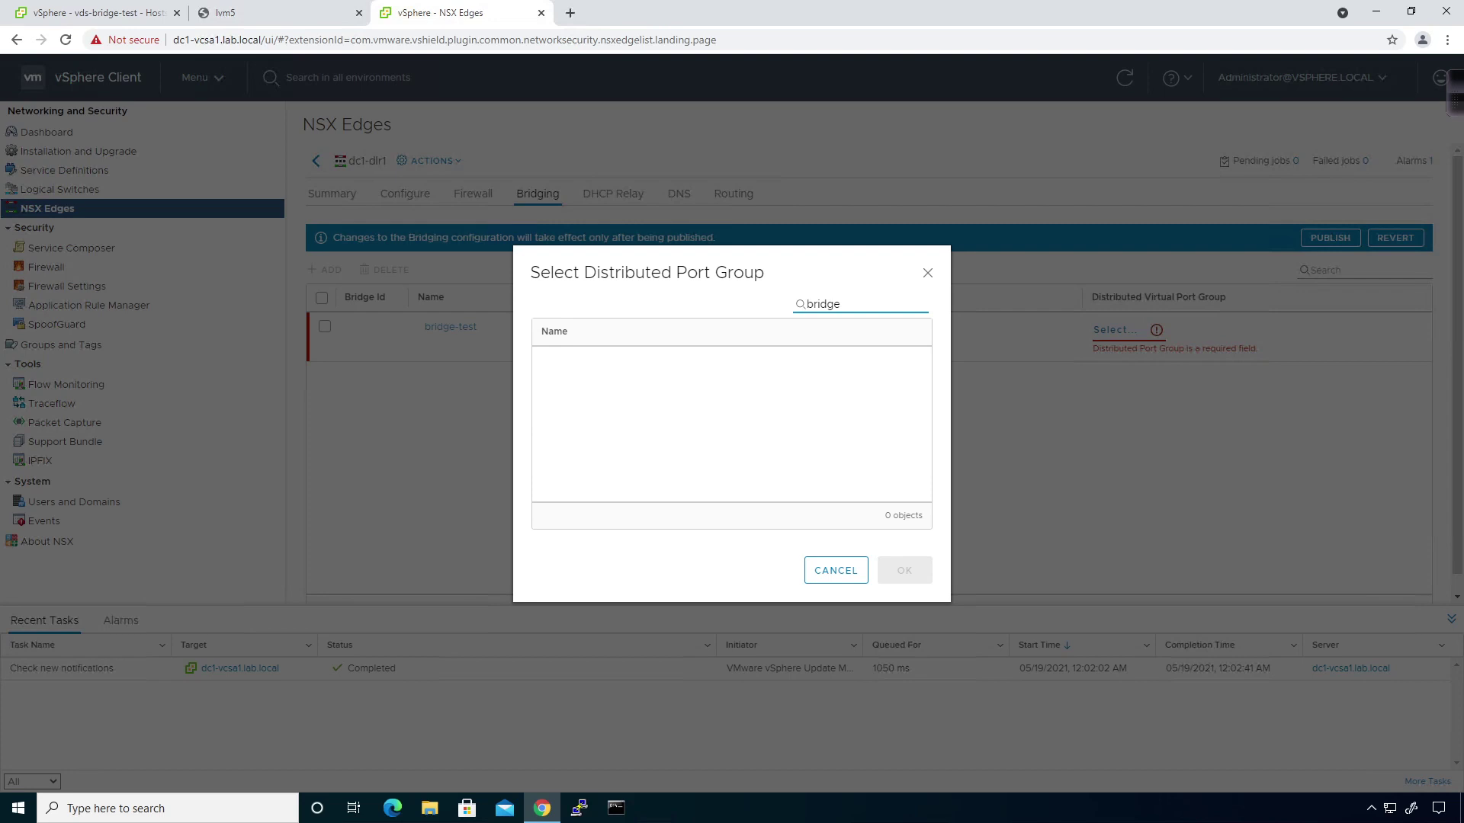
pyautogui.press('BackSpace')
pyautogui.click(836, 572)
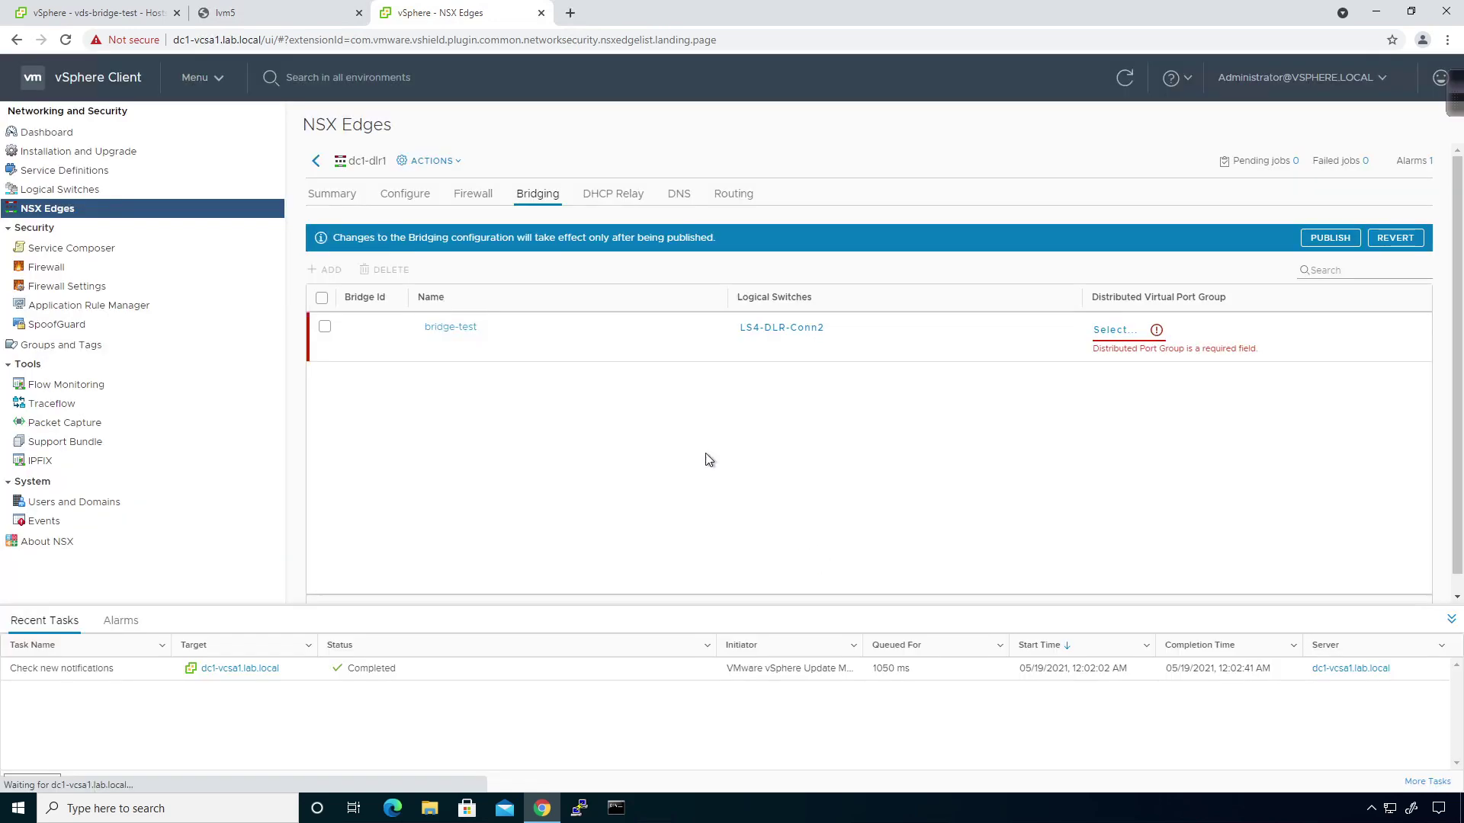
# Recheck dc1-host4's virtual switches and the dc1-dlr1-0 appliance summary.
pyautogui.click(316, 161)
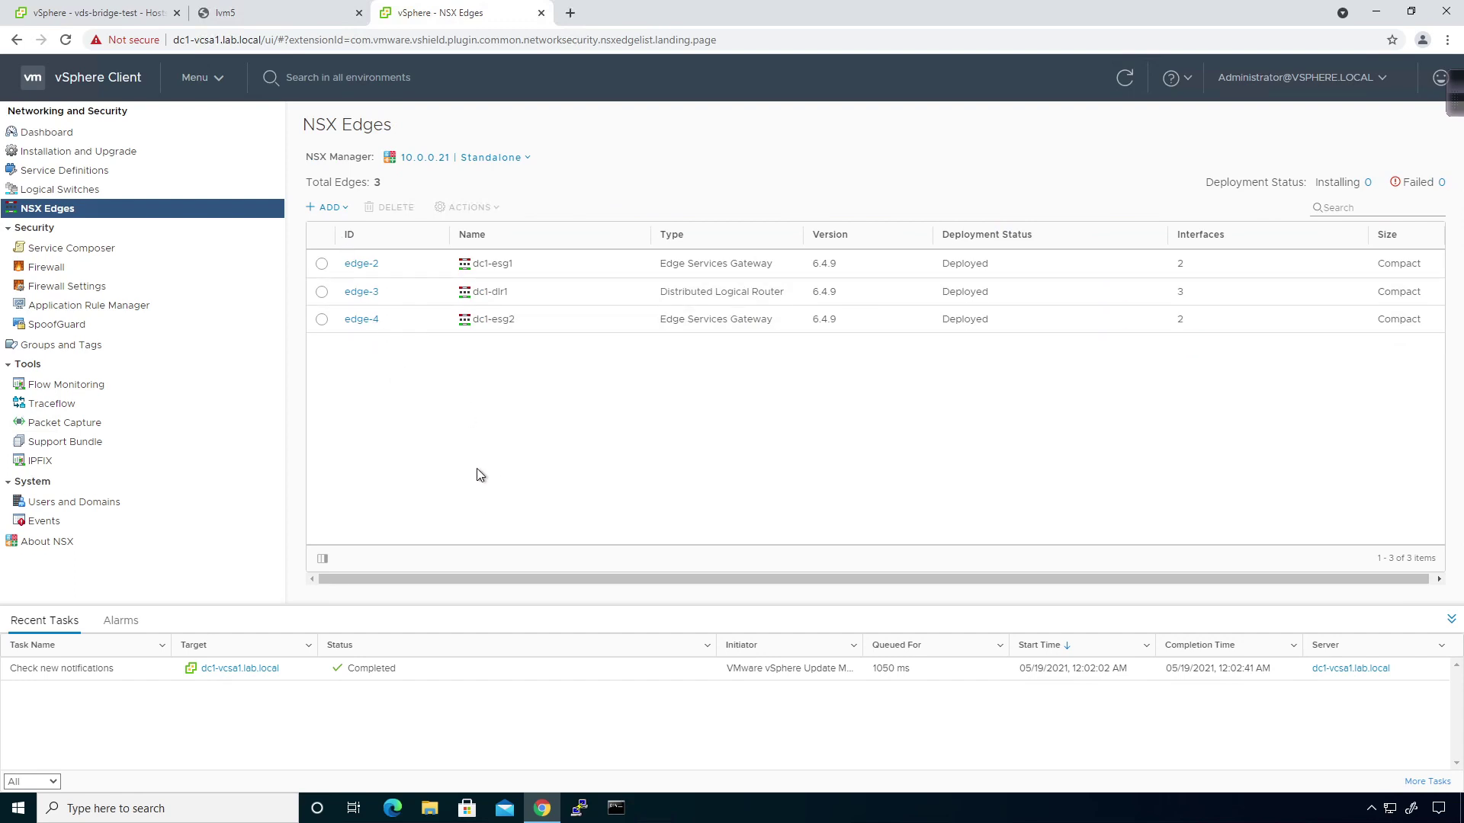
pyautogui.click(153, 13)
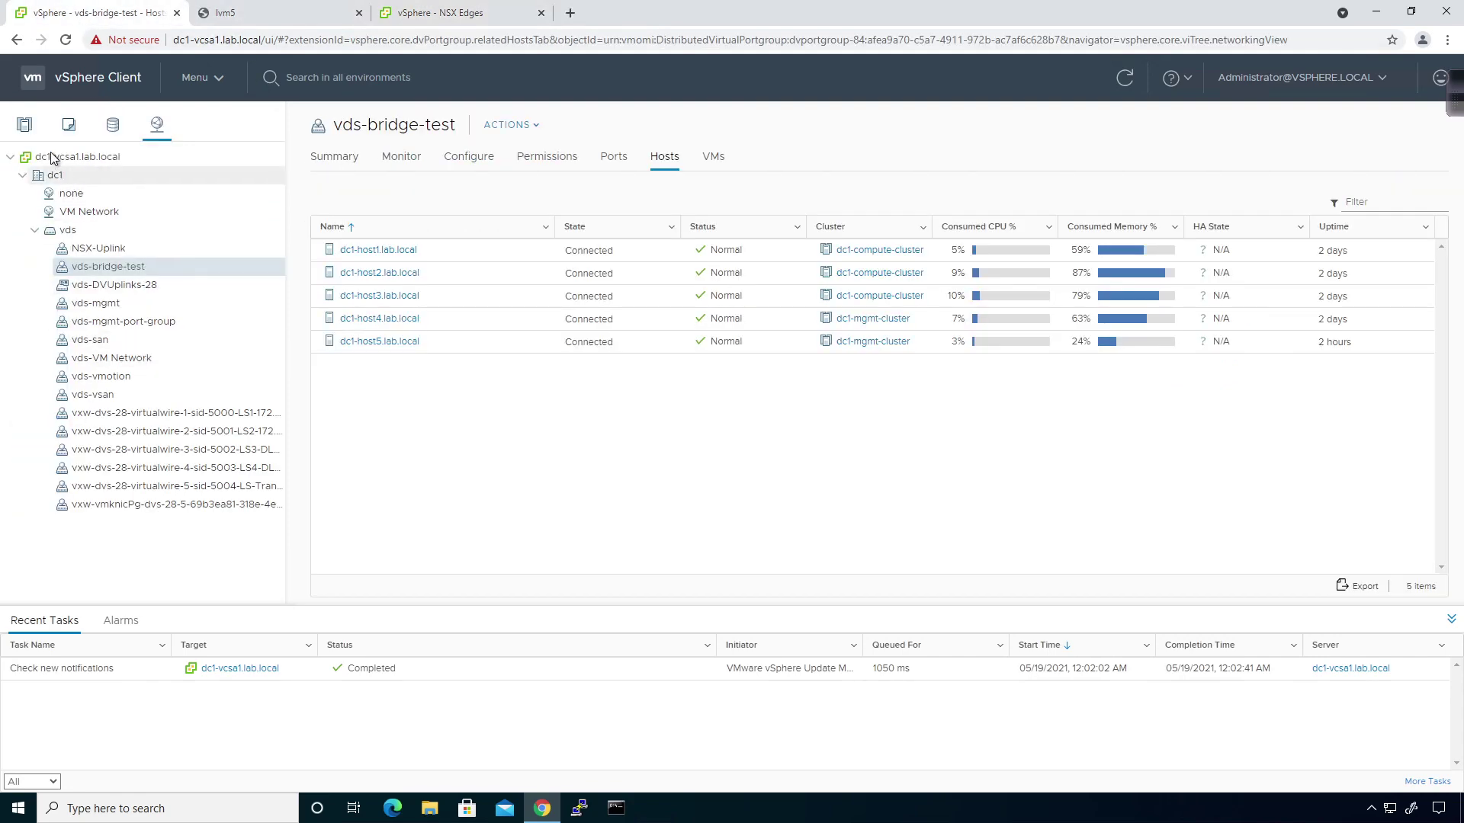
pyautogui.click(24, 124)
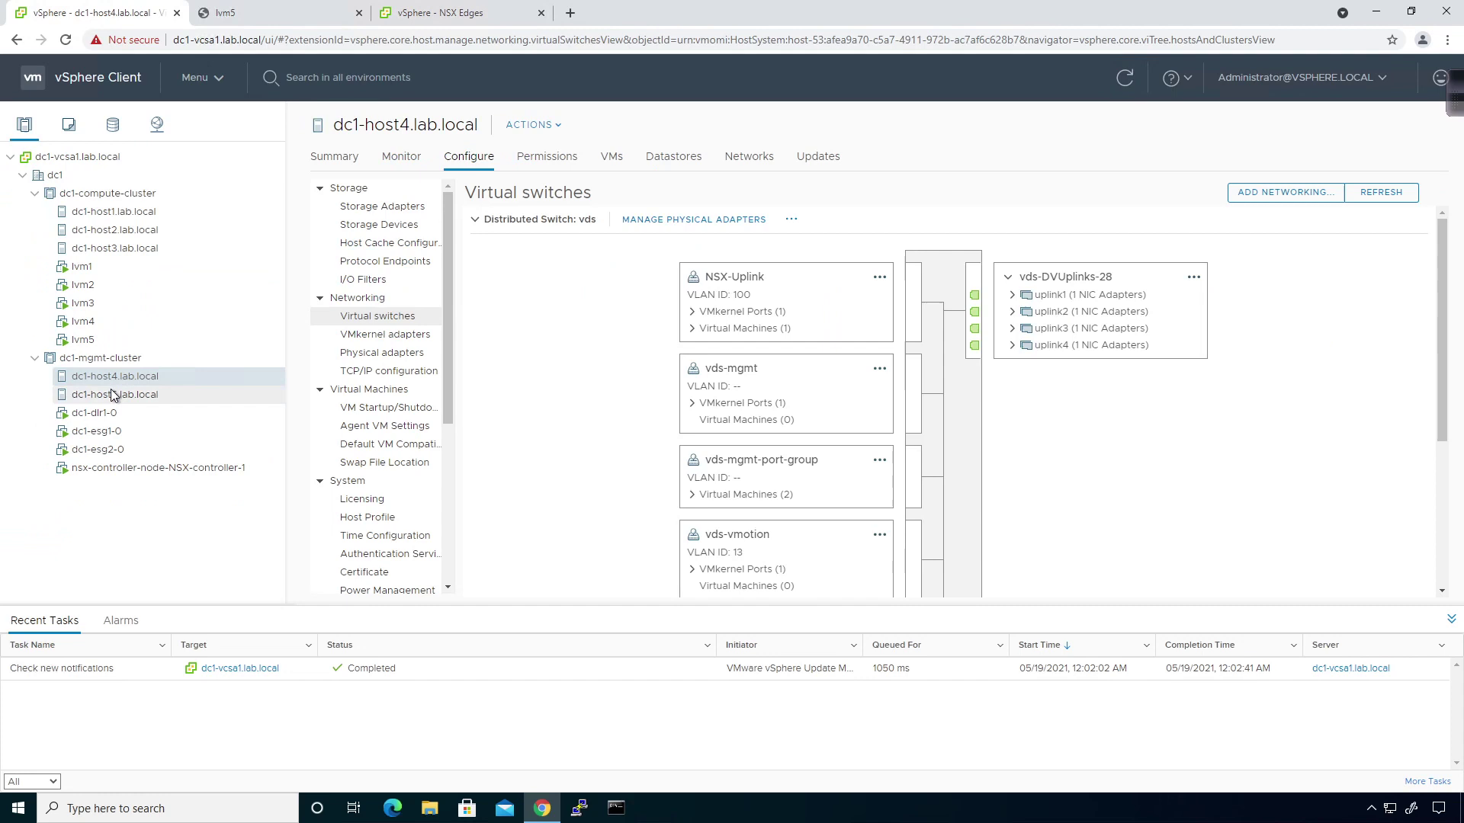
pyautogui.click(113, 411)
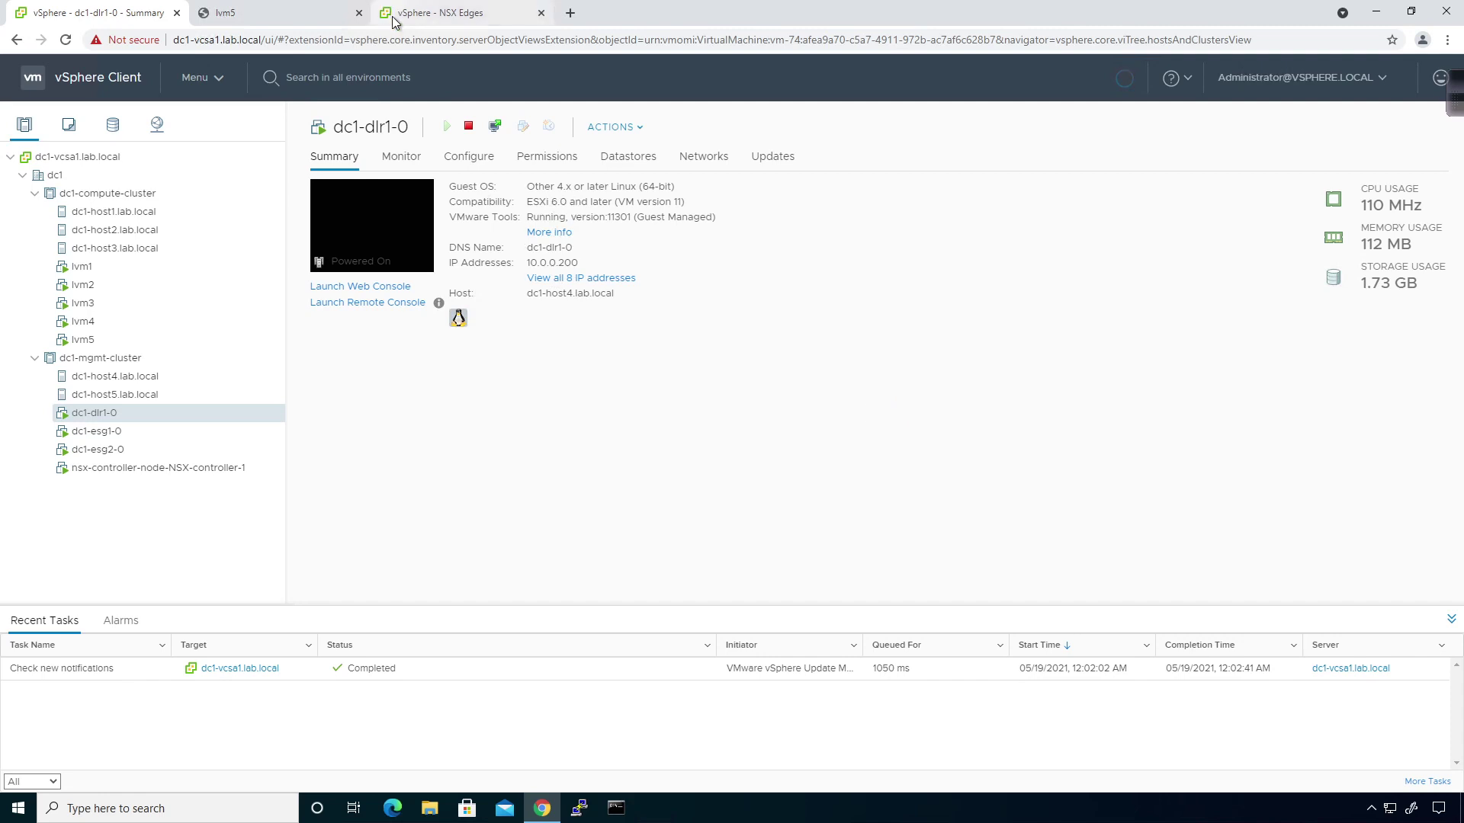
# Open edge-3 (dc1-dlr1) Configure > Interfaces showing Transit, LVM1-2 and LVM3-4.
pyautogui.click(431, 13)
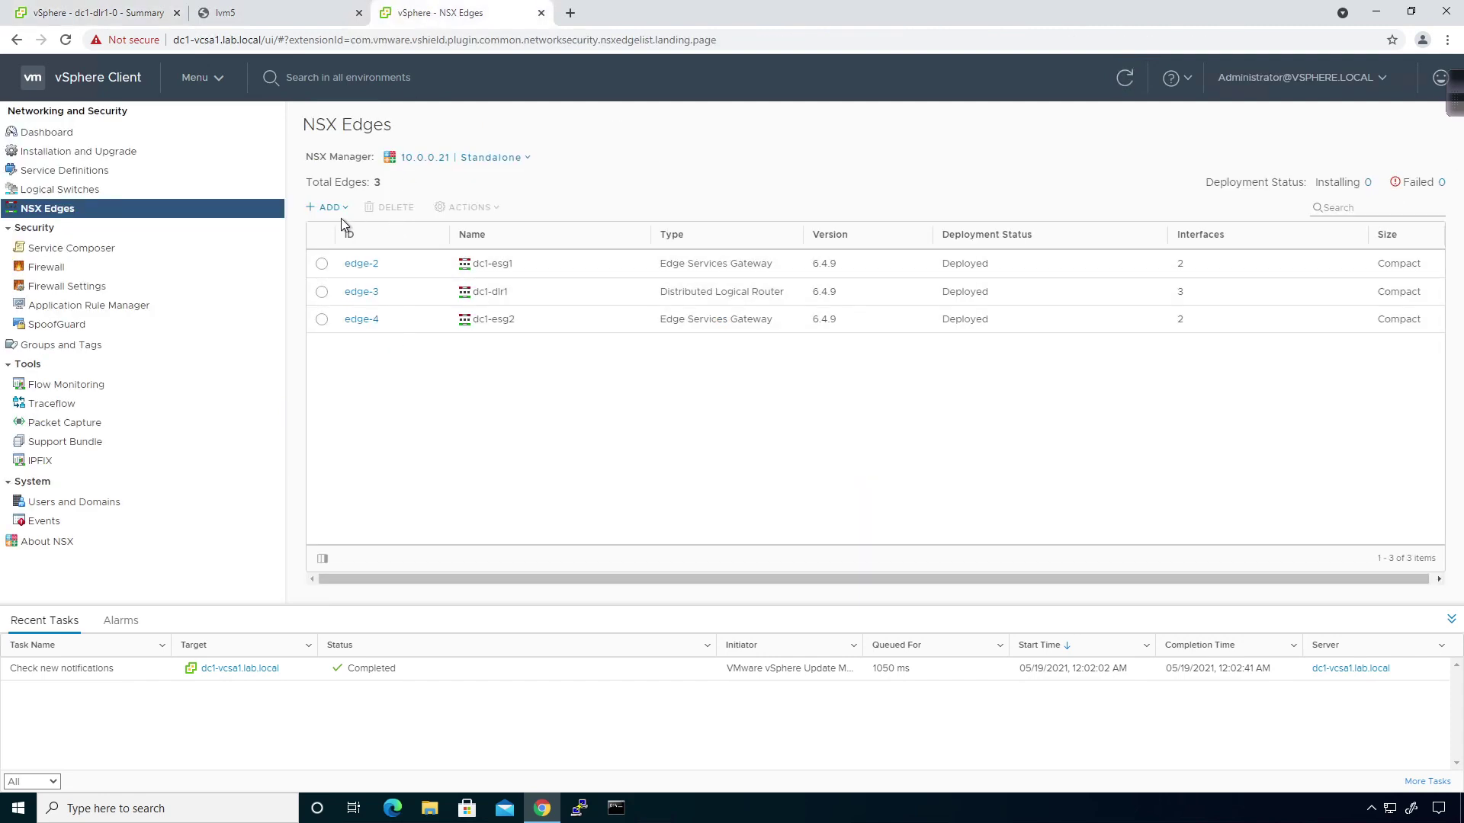
pyautogui.click(357, 291)
pyautogui.click(418, 197)
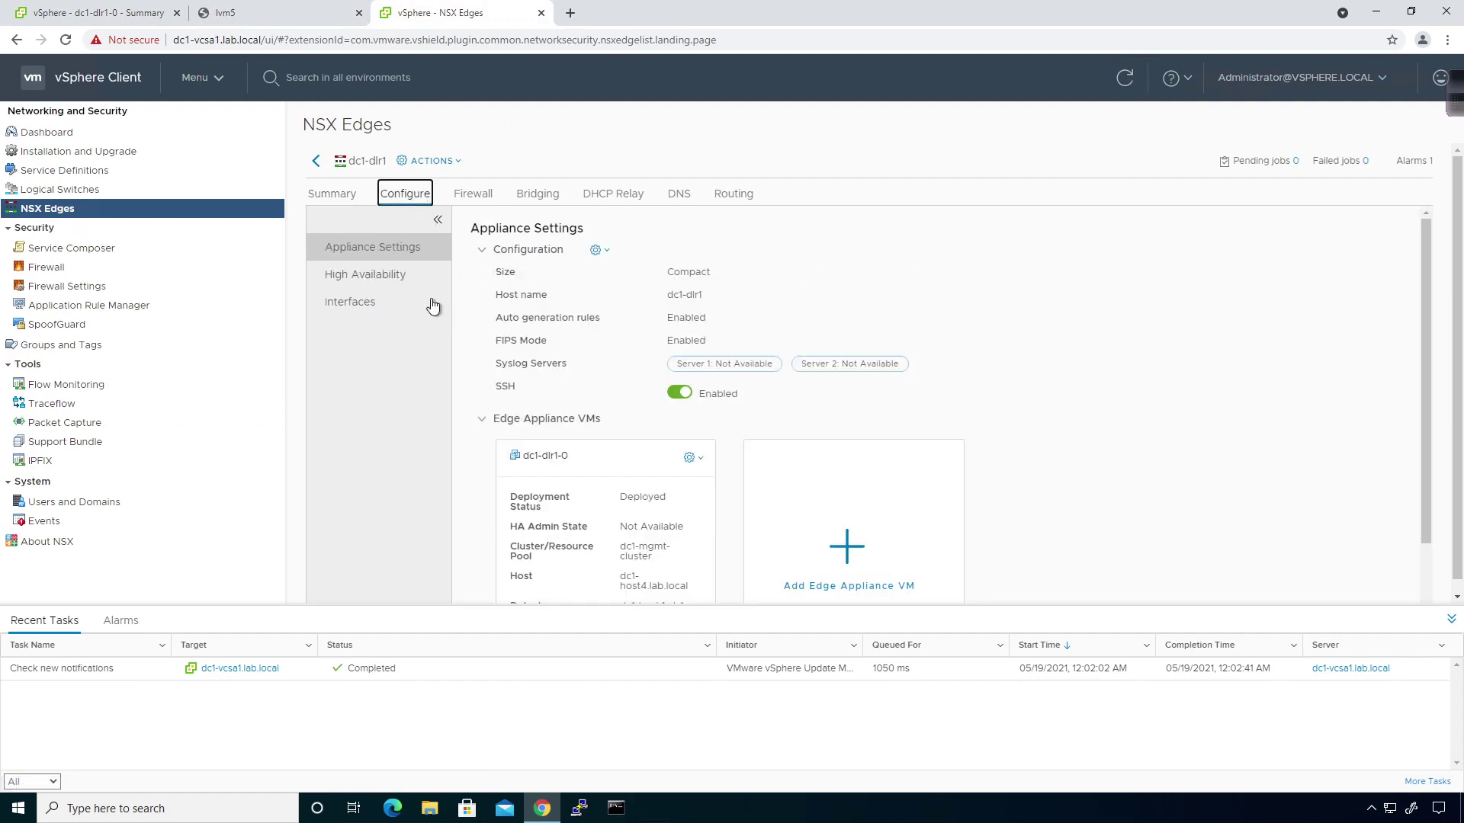
pyautogui.click(373, 305)
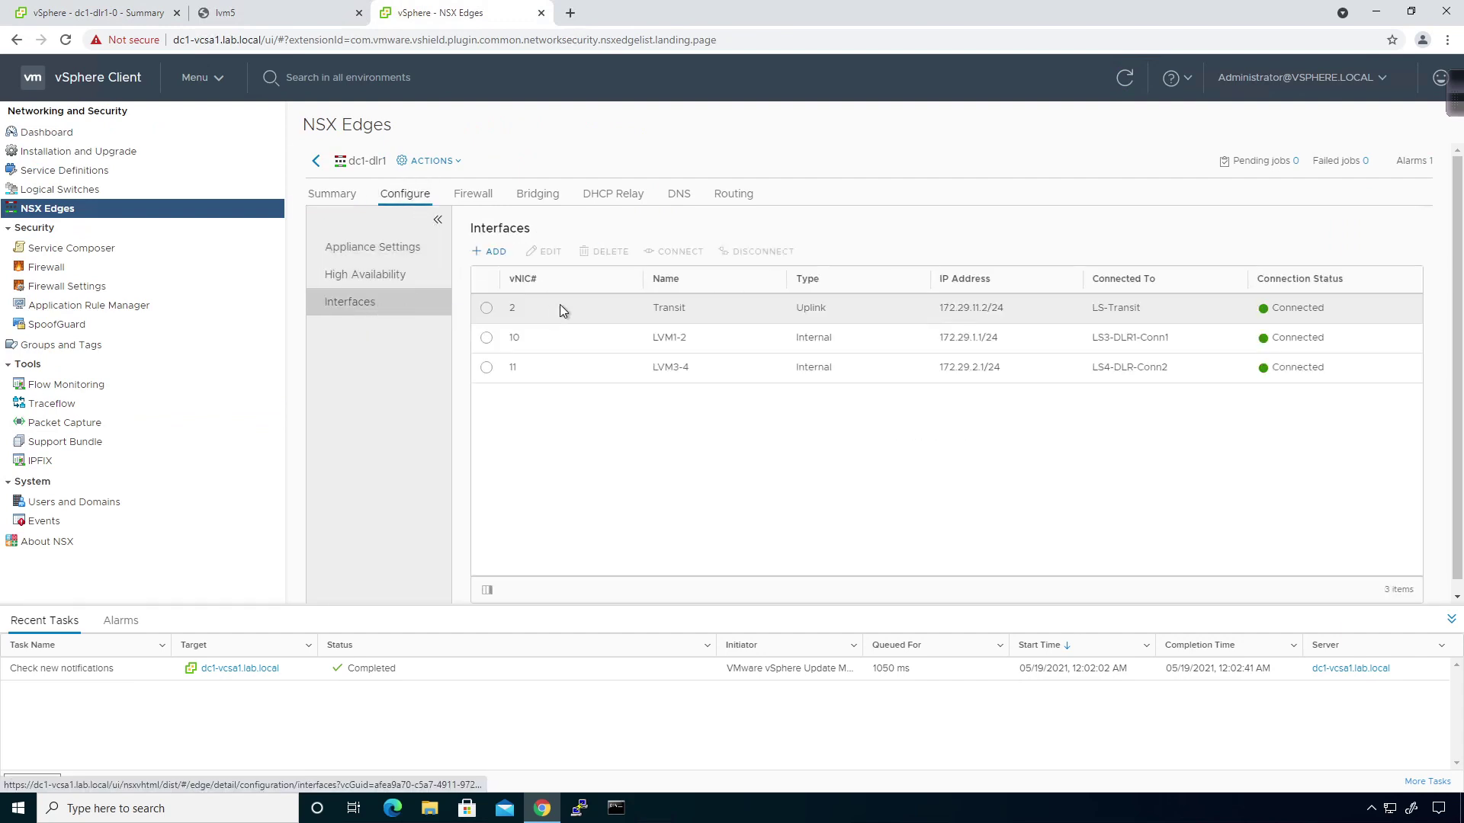
# Try adding internal interface dvpg-bridge on vds-bridge-test to dc1-dlr1; it fails with VLANID=0.
pyautogui.click(496, 252)
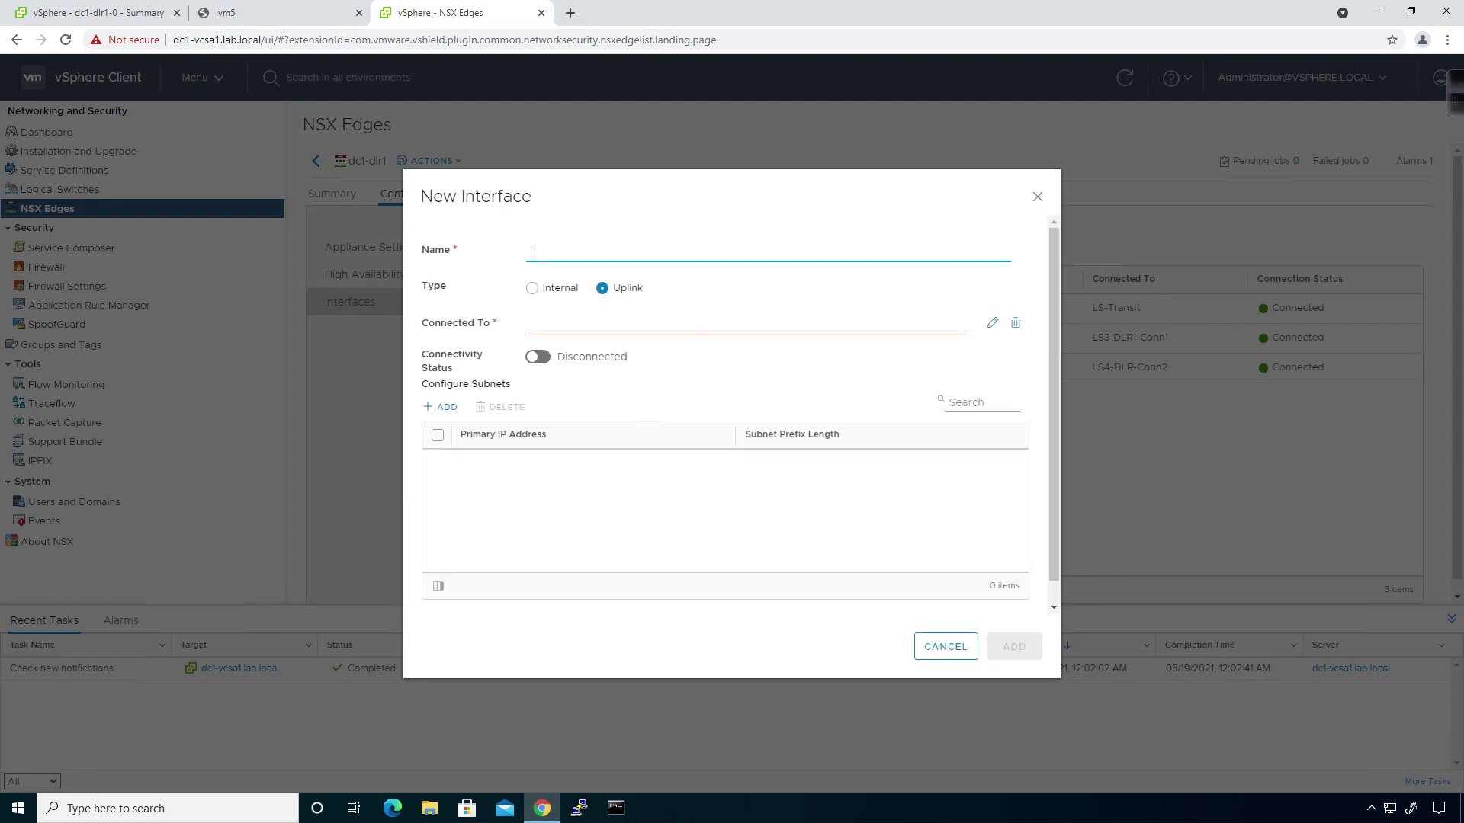
pyautogui.click(594, 256)
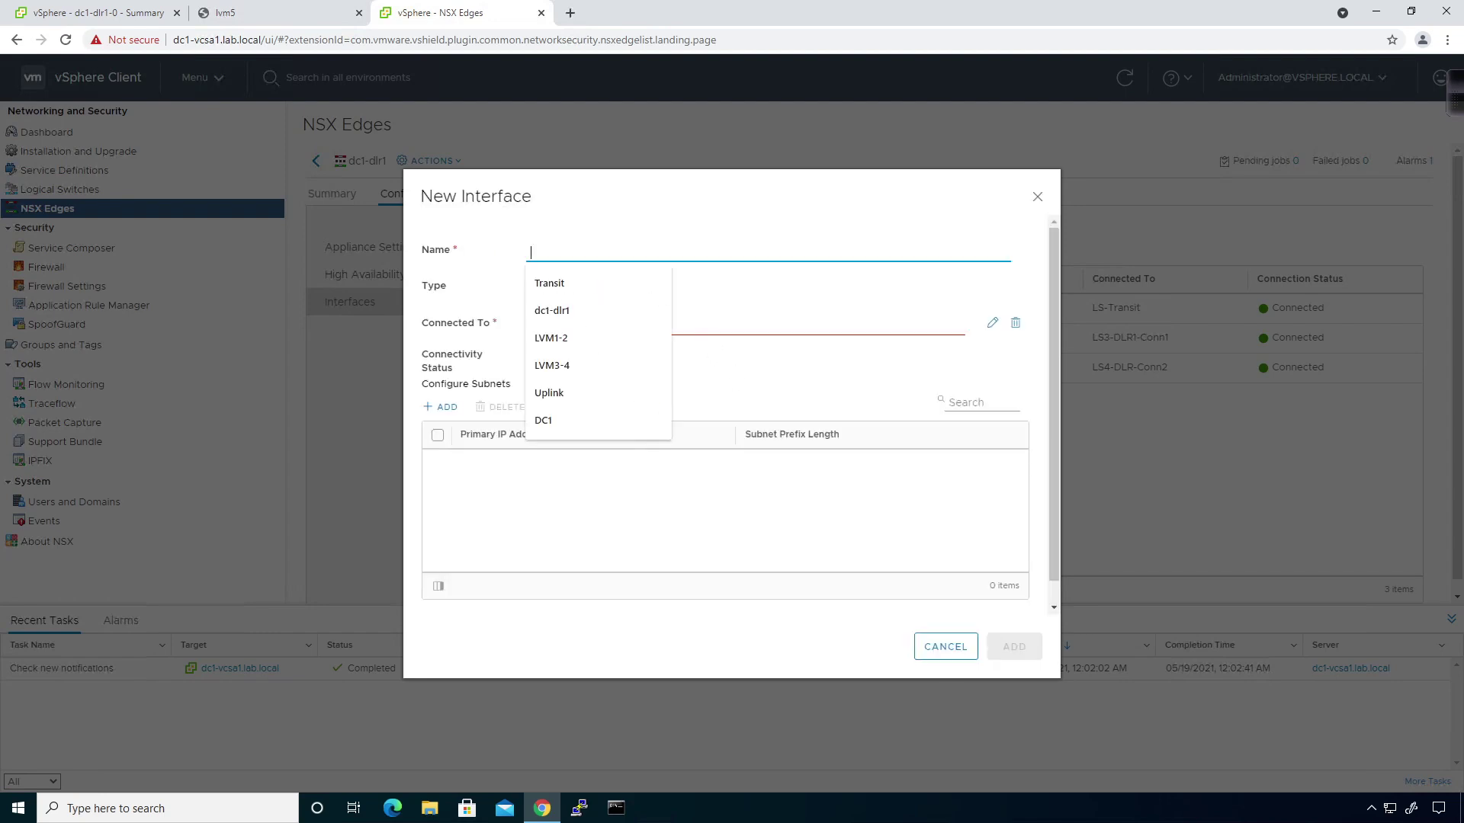
pyautogui.write('dvpn')
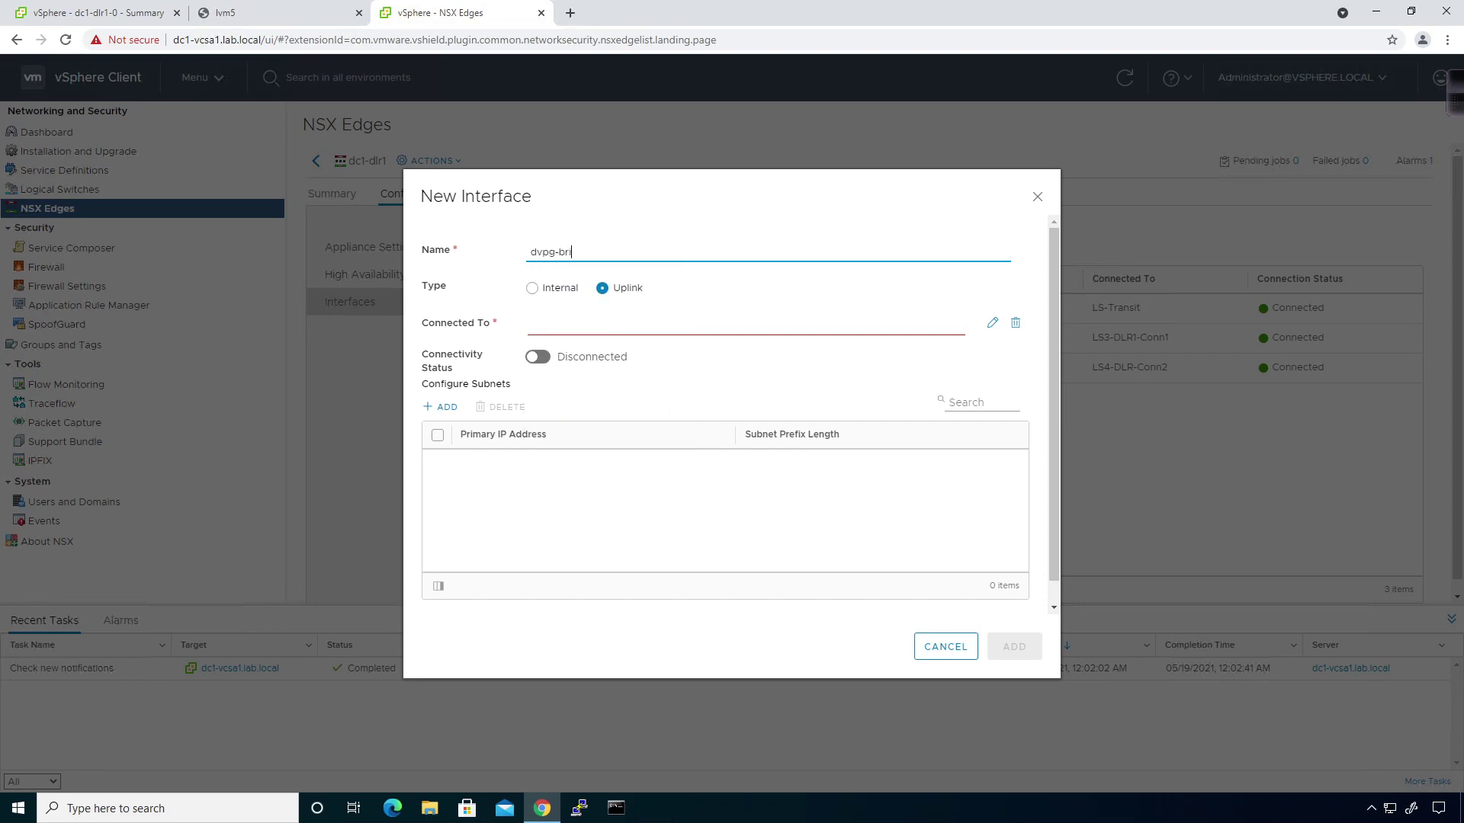
pyautogui.click(560, 290)
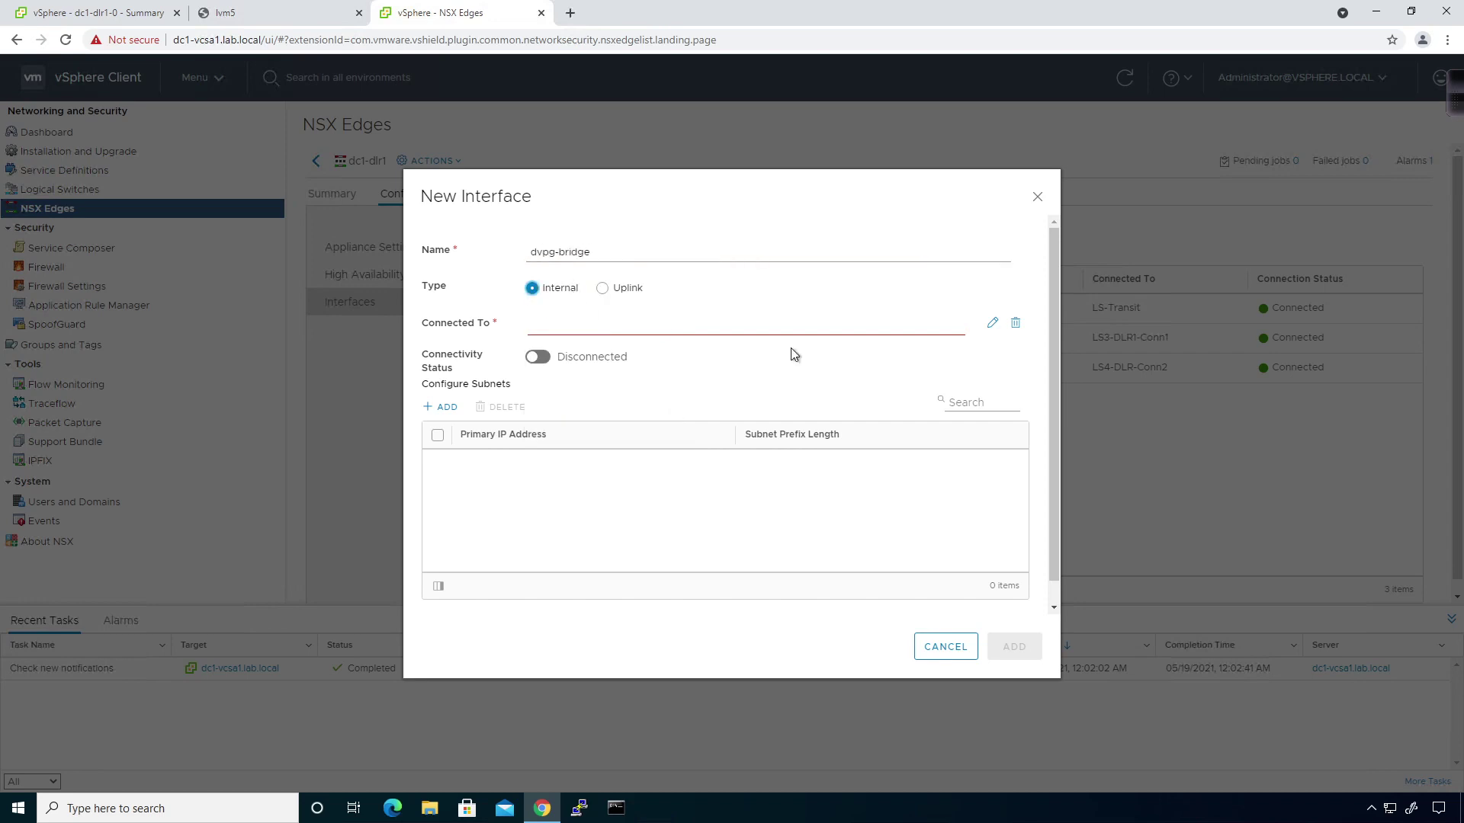
pyautogui.click(992, 323)
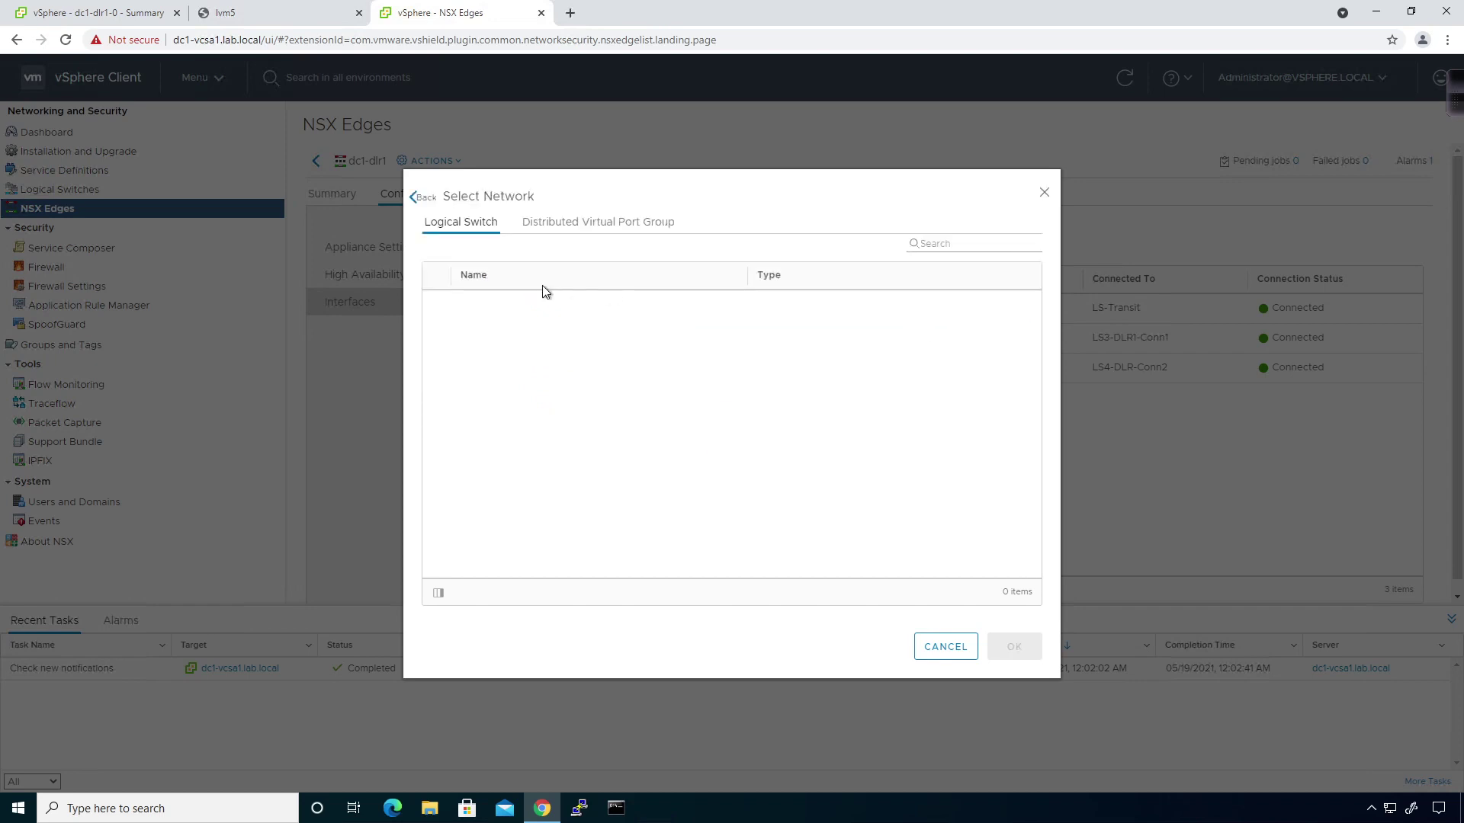
pyautogui.click(553, 224)
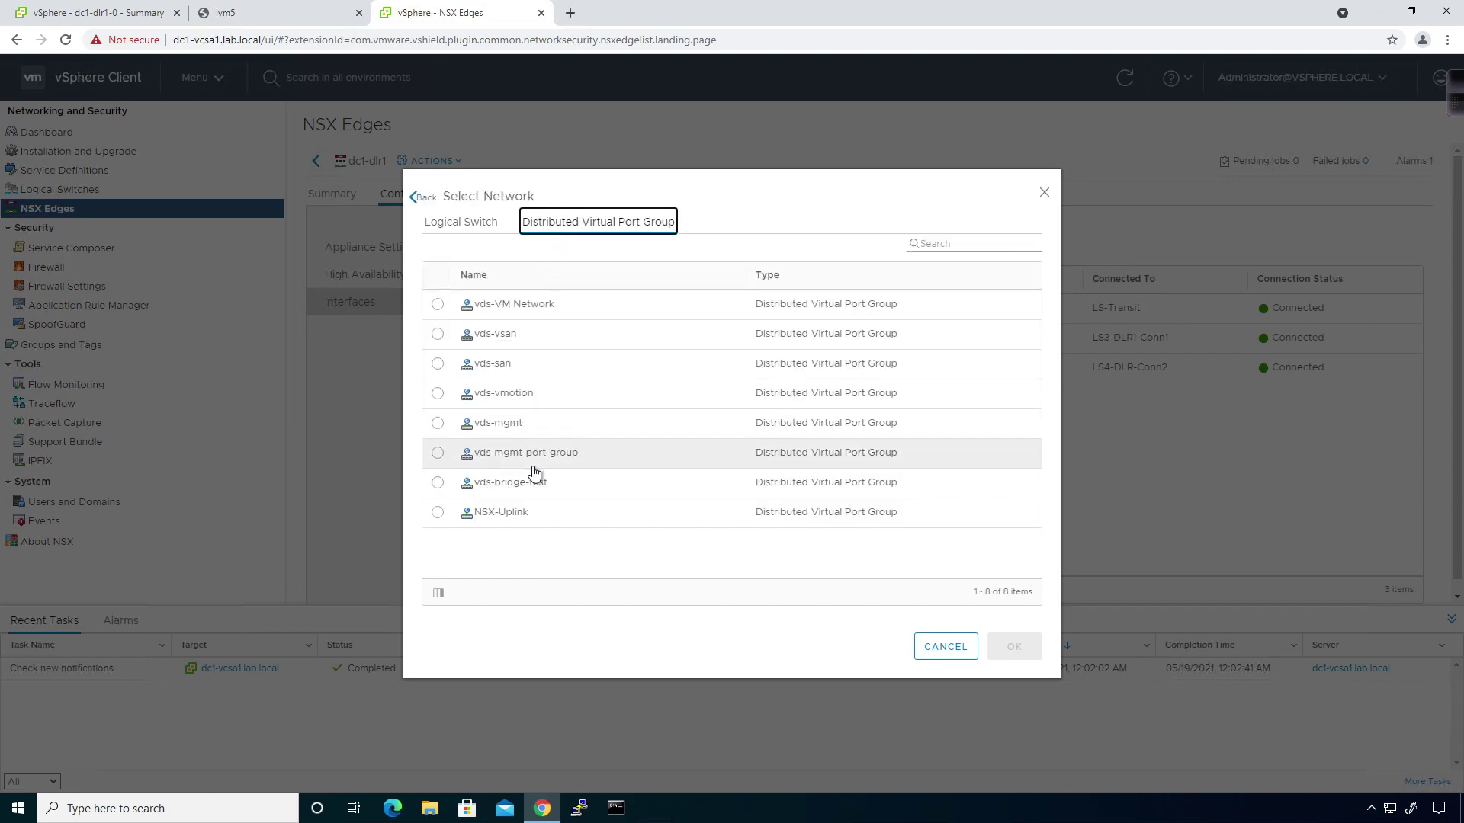
pyautogui.click(522, 488)
pyautogui.click(1014, 647)
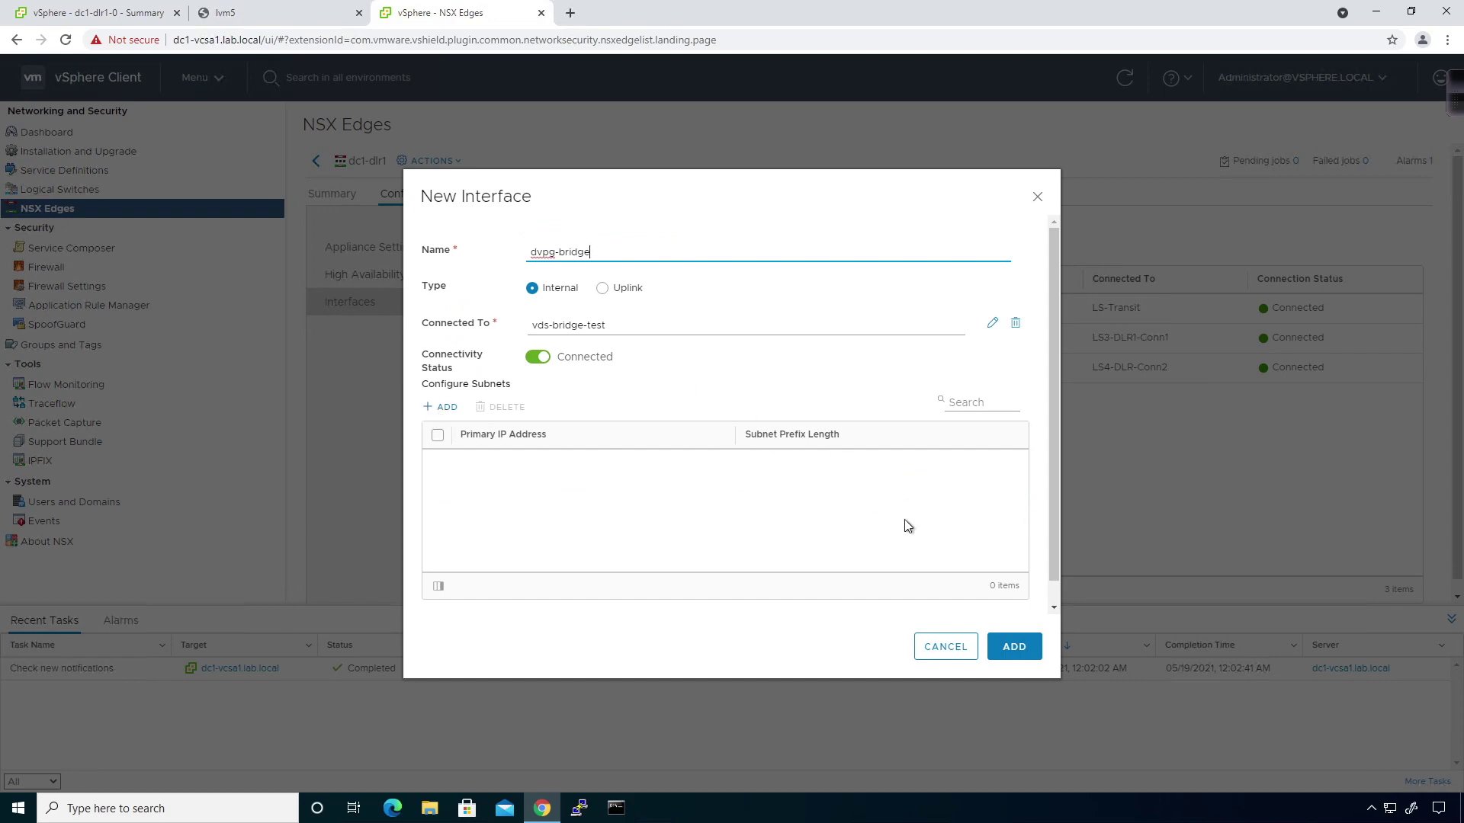
pyautogui.click(999, 641)
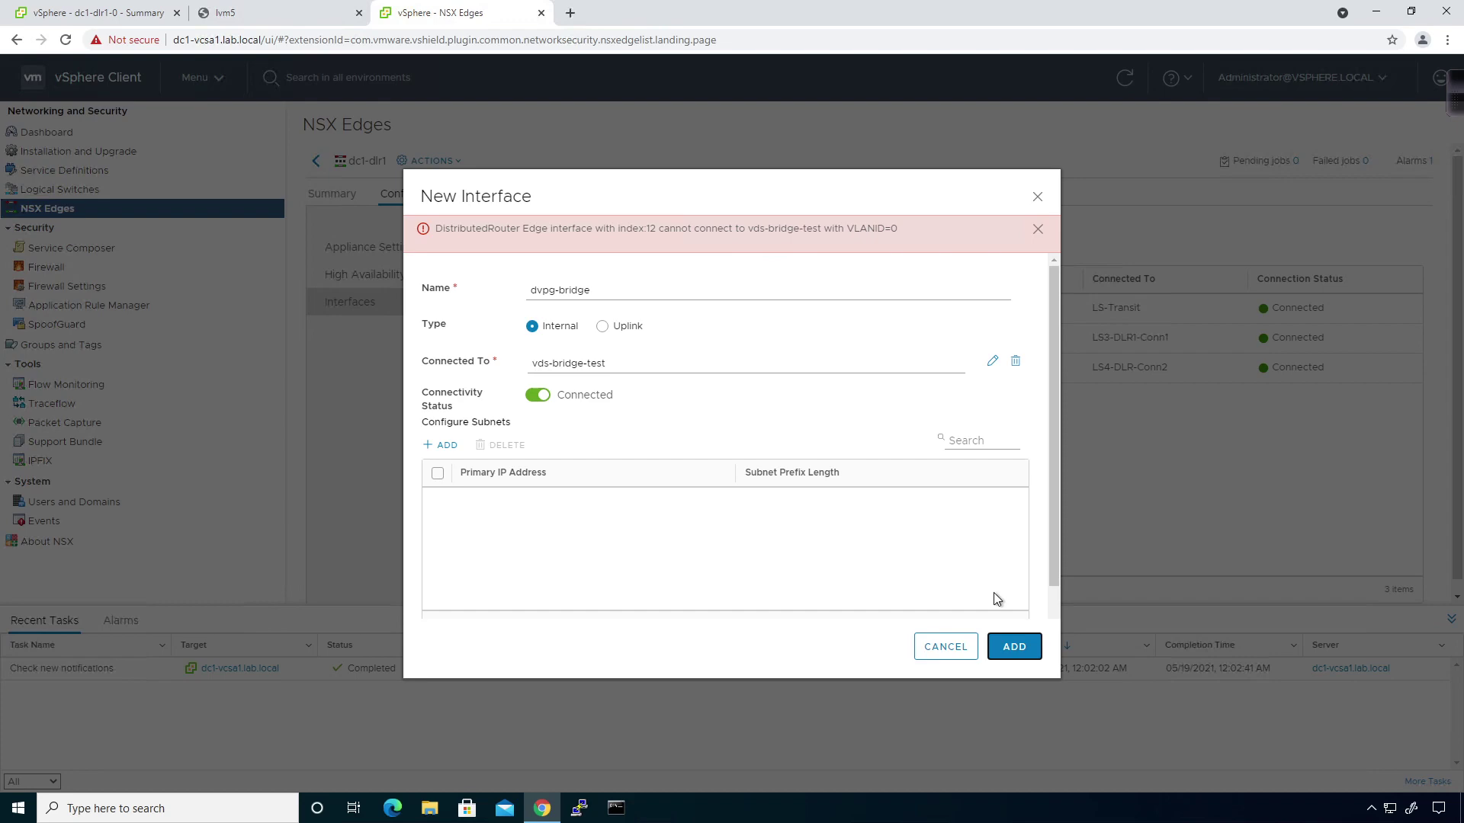
# Go back to the vds-bridge-test port group's configuration view.
pyautogui.click(103, 13)
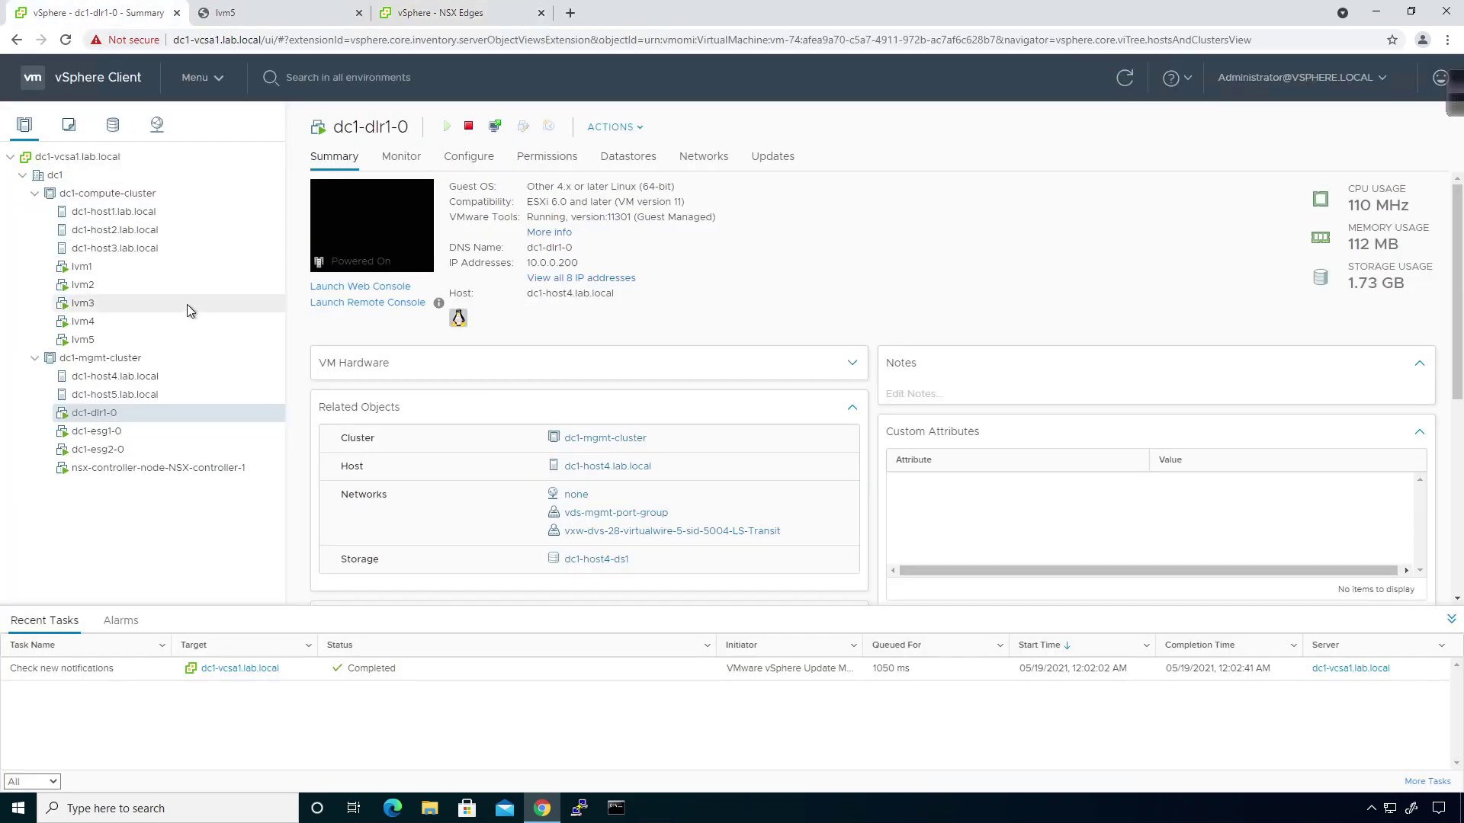
pyautogui.click(153, 133)
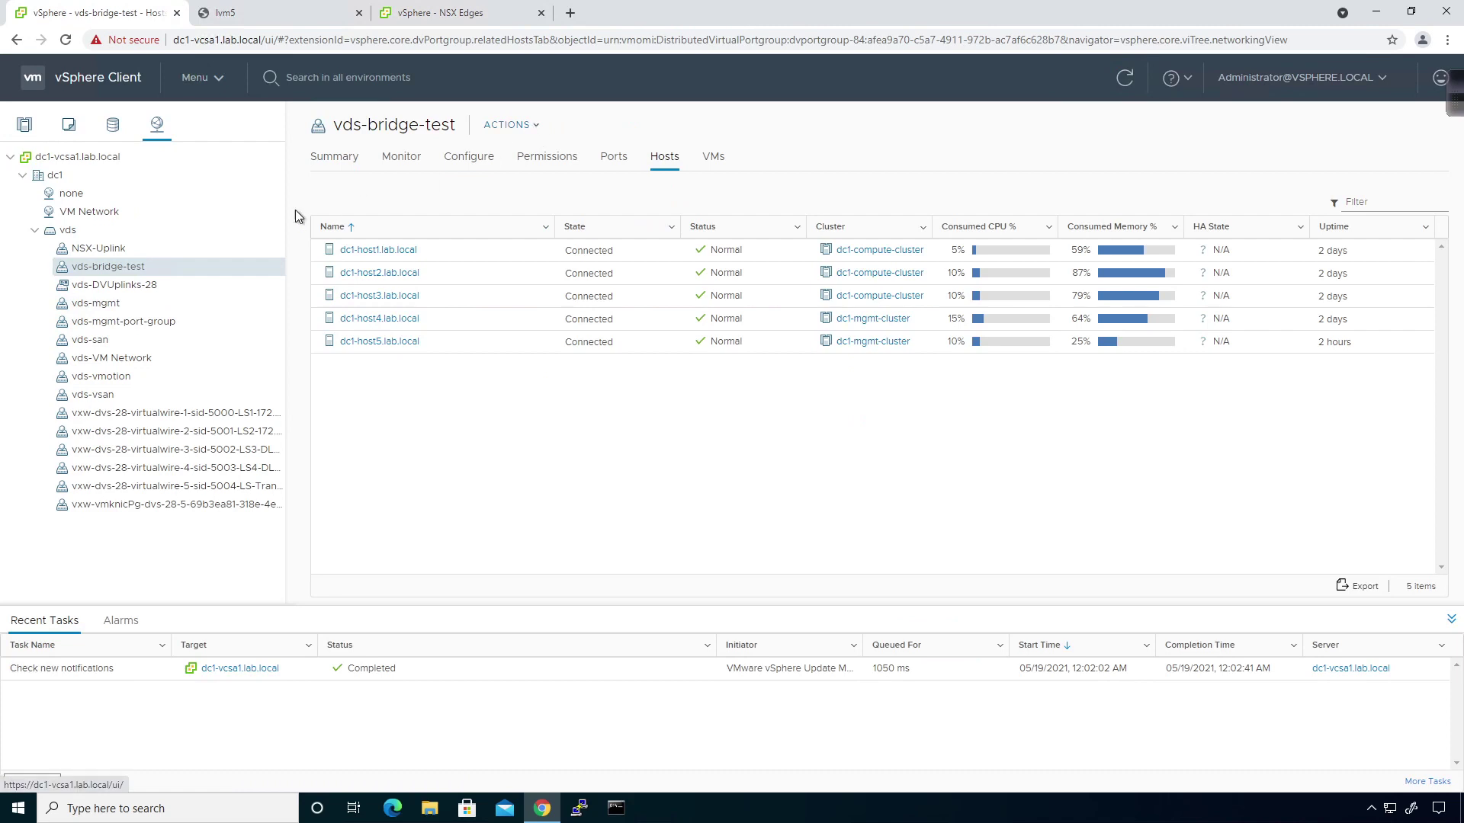
pyautogui.click(490, 170)
# Edit vds-bridge-test settings to VLAN type VLAN with VLAN ID 1000 and save.
pyautogui.click(522, 128)
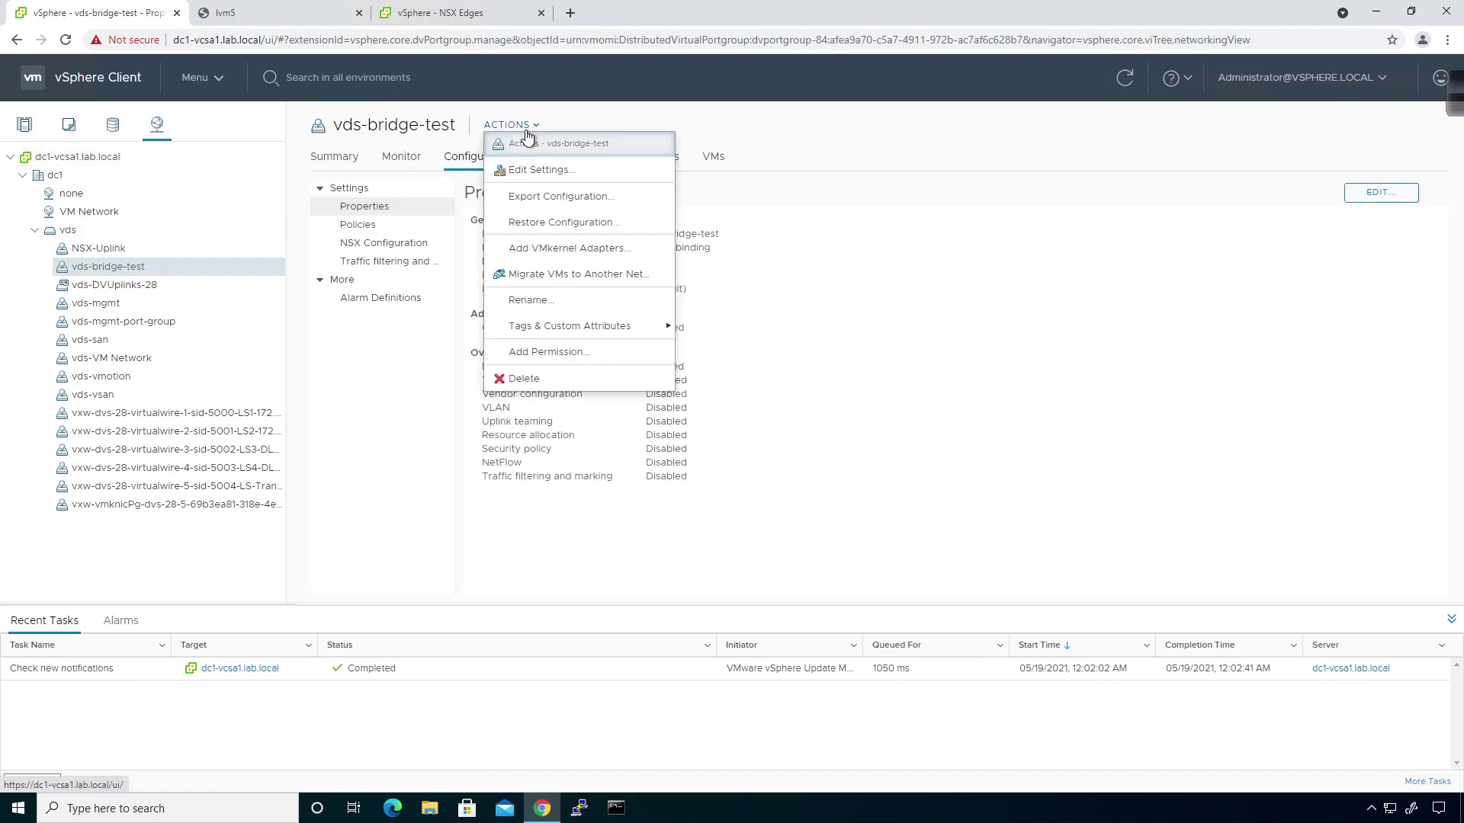
pyautogui.click(531, 168)
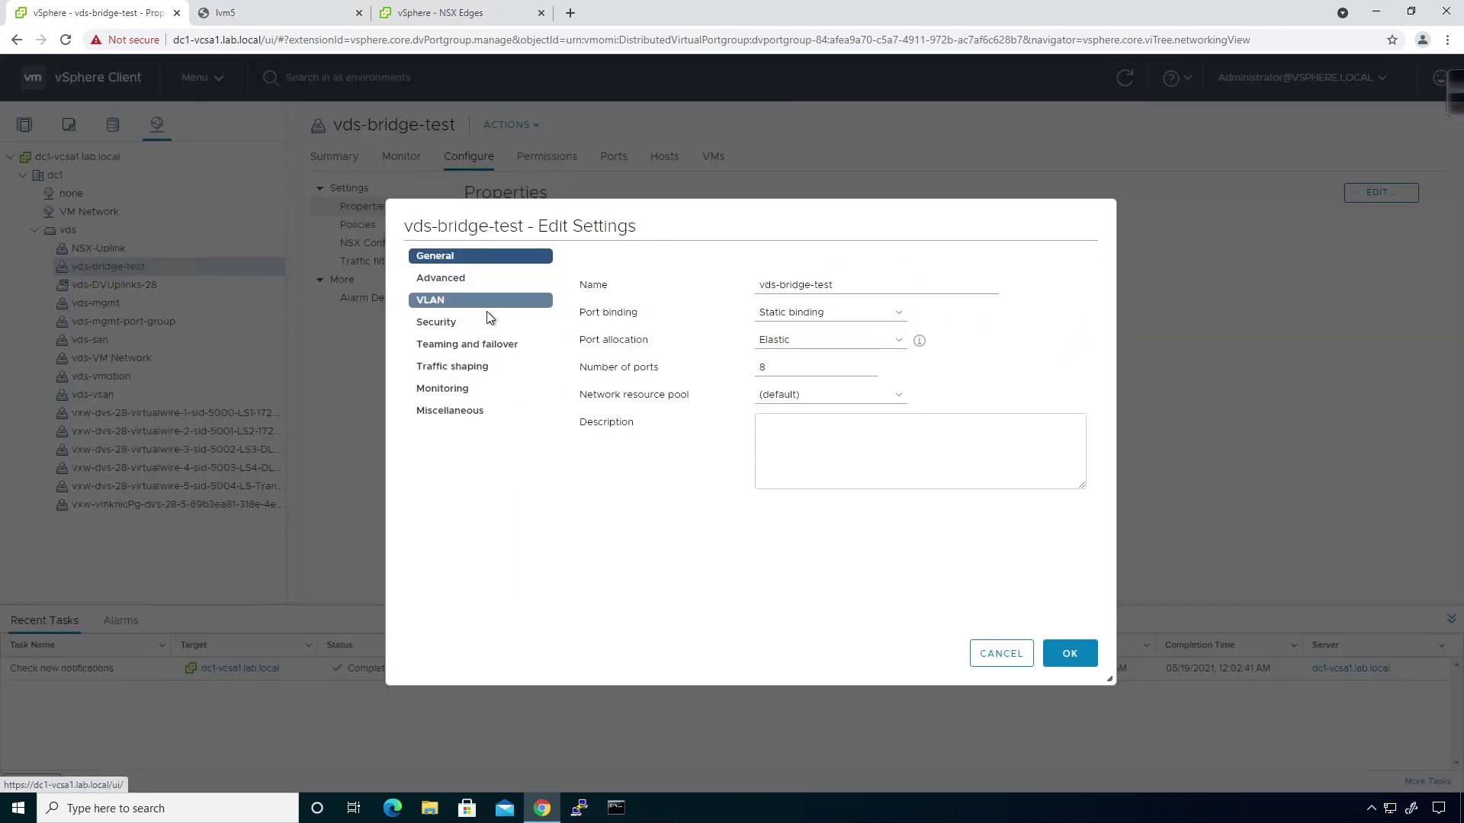
pyautogui.click(446, 302)
pyautogui.click(804, 292)
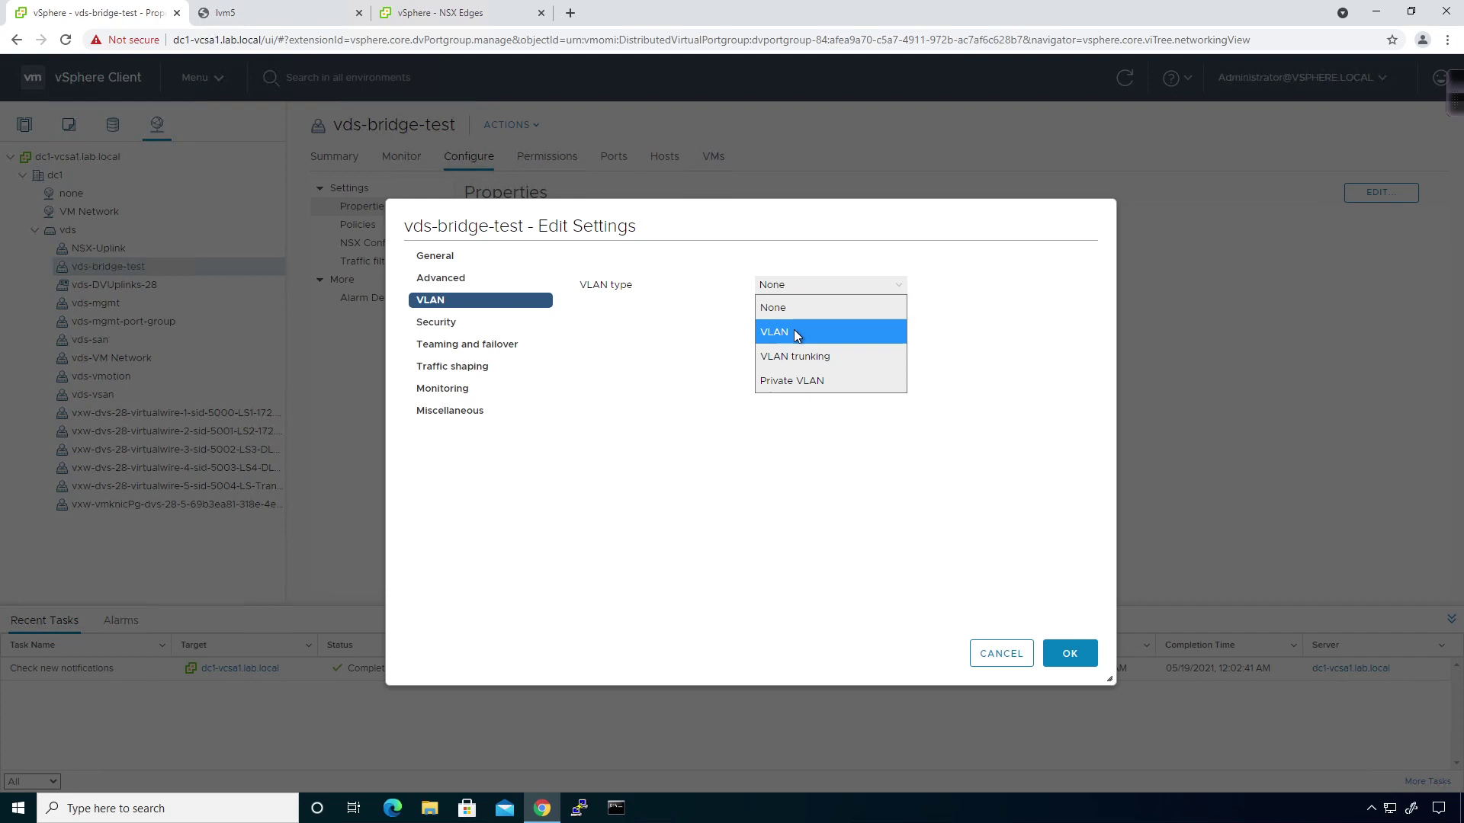
pyautogui.click(793, 330)
pyautogui.click(787, 314)
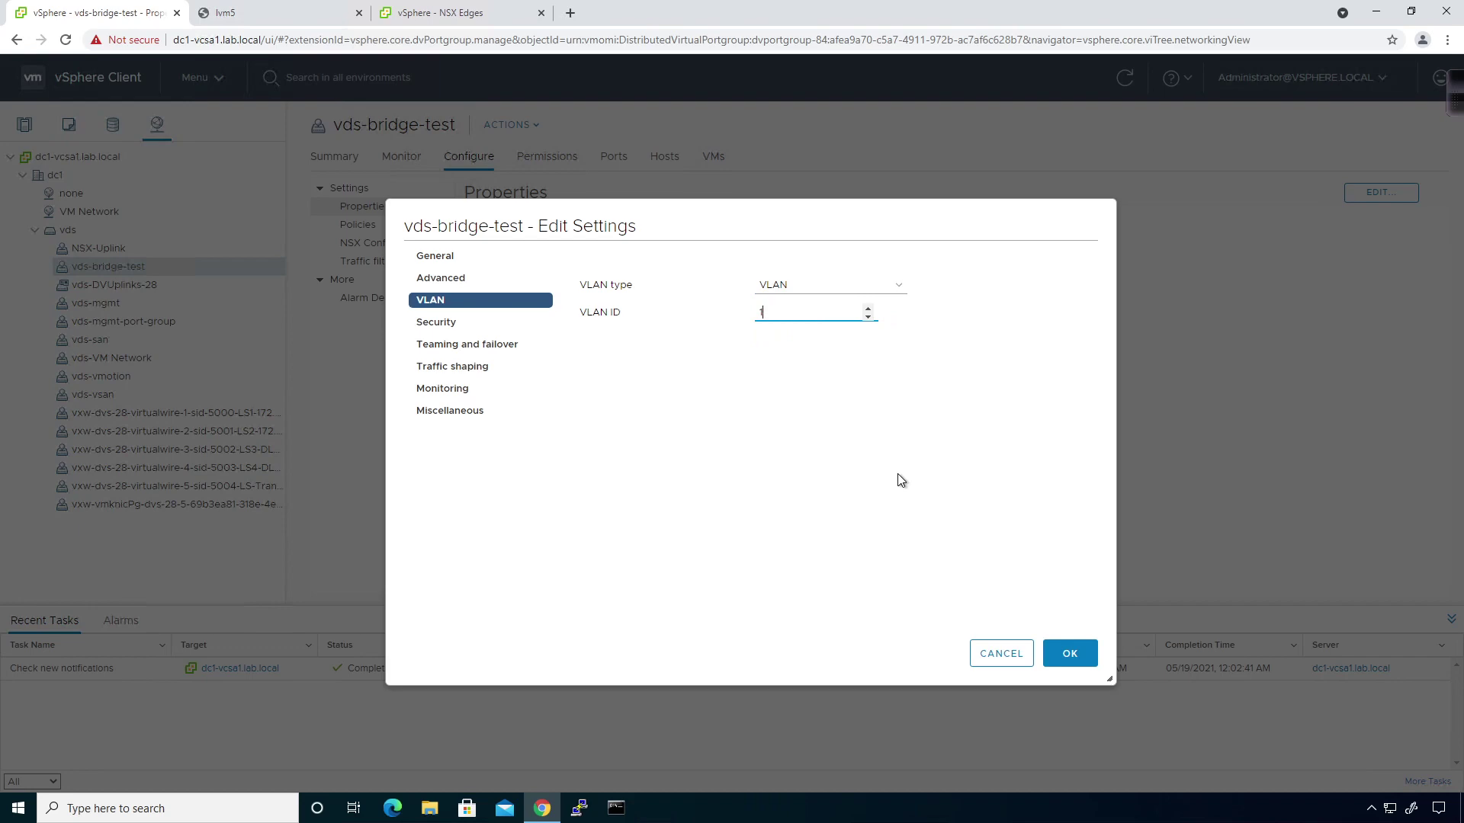
pyautogui.press('BackSpace')
pyautogui.write('1000')
pyautogui.click(1067, 653)
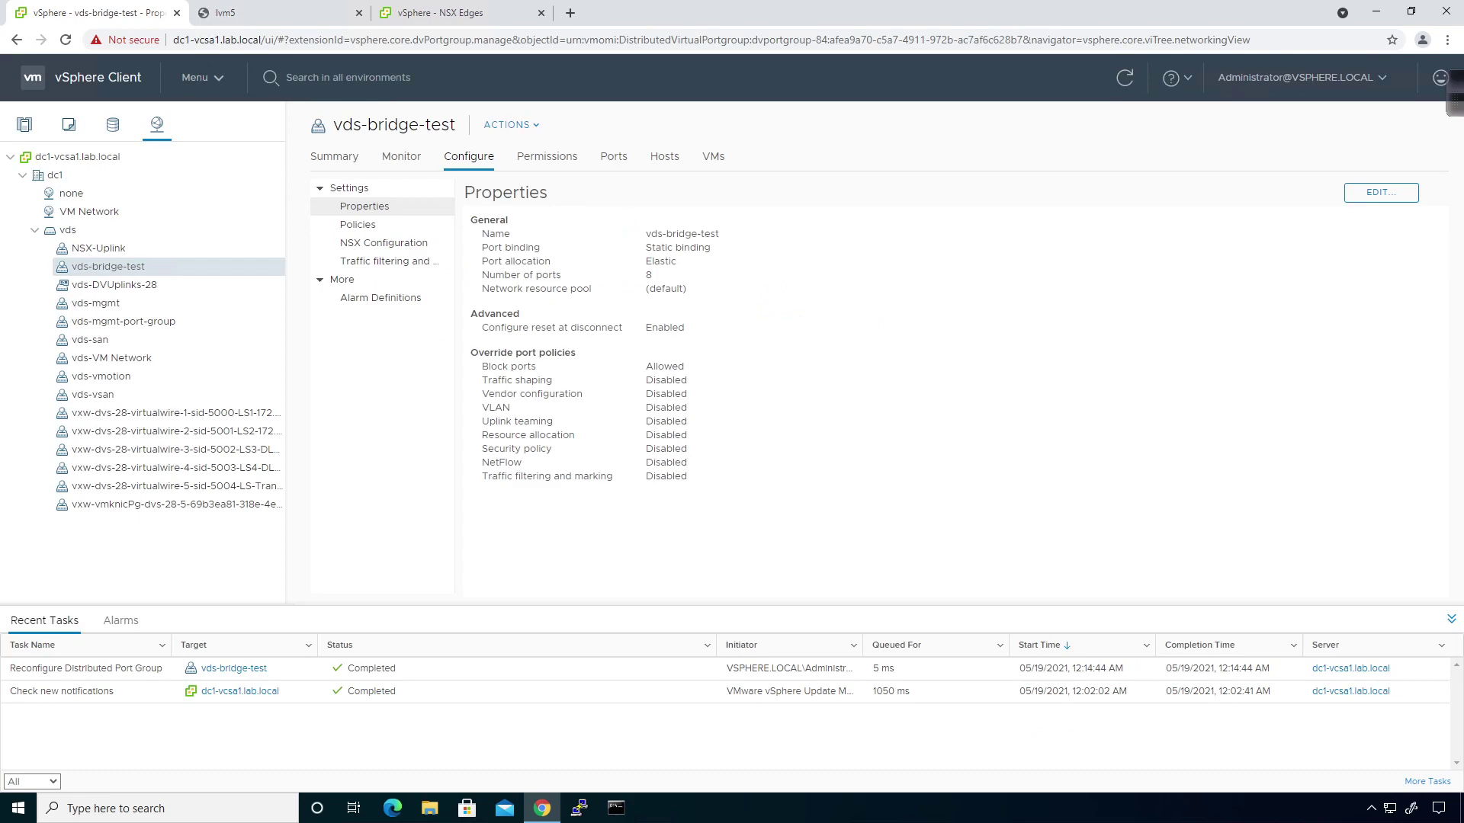
# Add the dvpg-bridge interface on vds-bridge-test to dc1-dlr1, then view its empty bridge list.
pyautogui.click(429, 16)
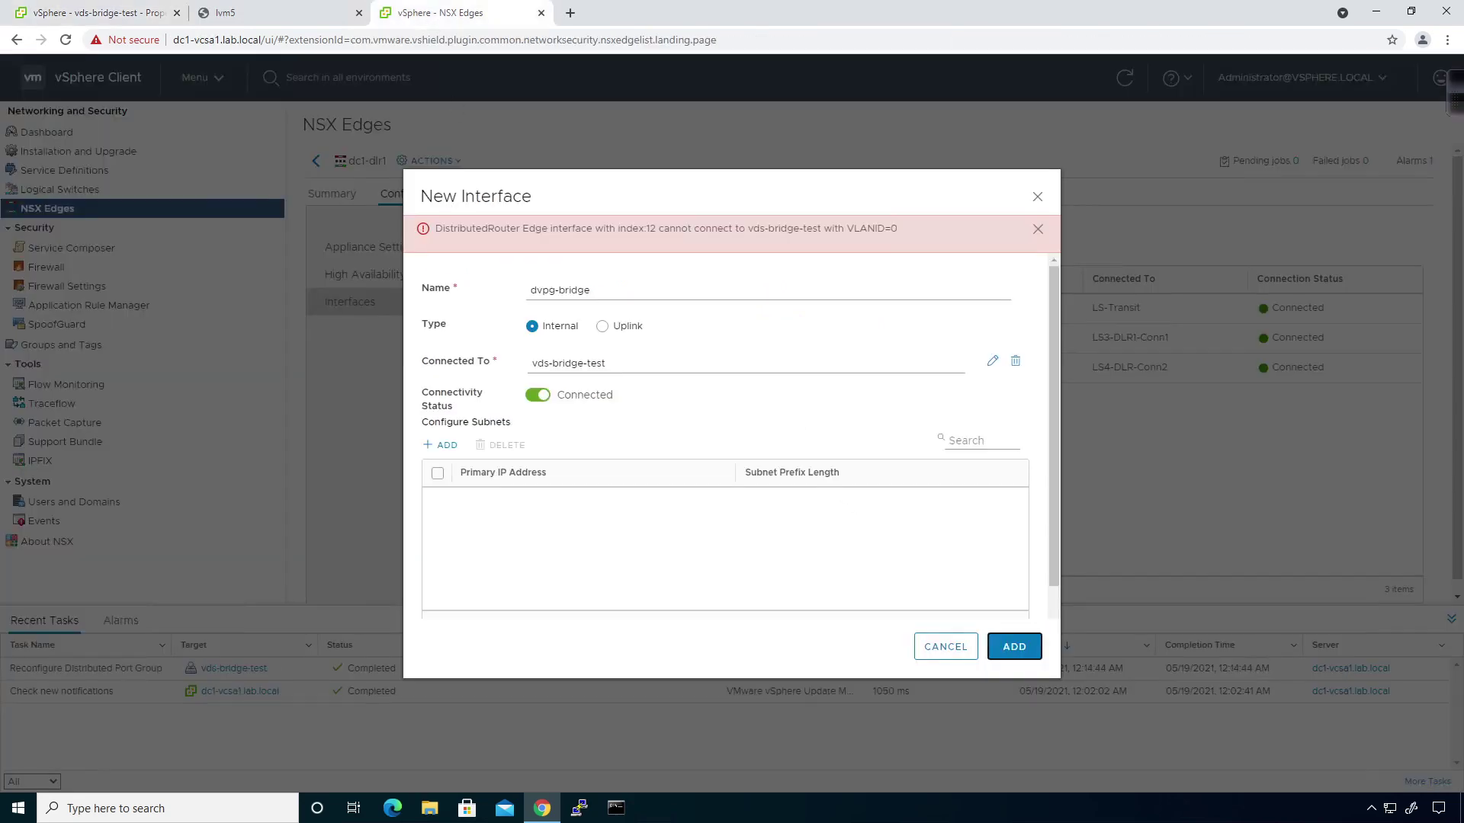
pyautogui.click(1016, 648)
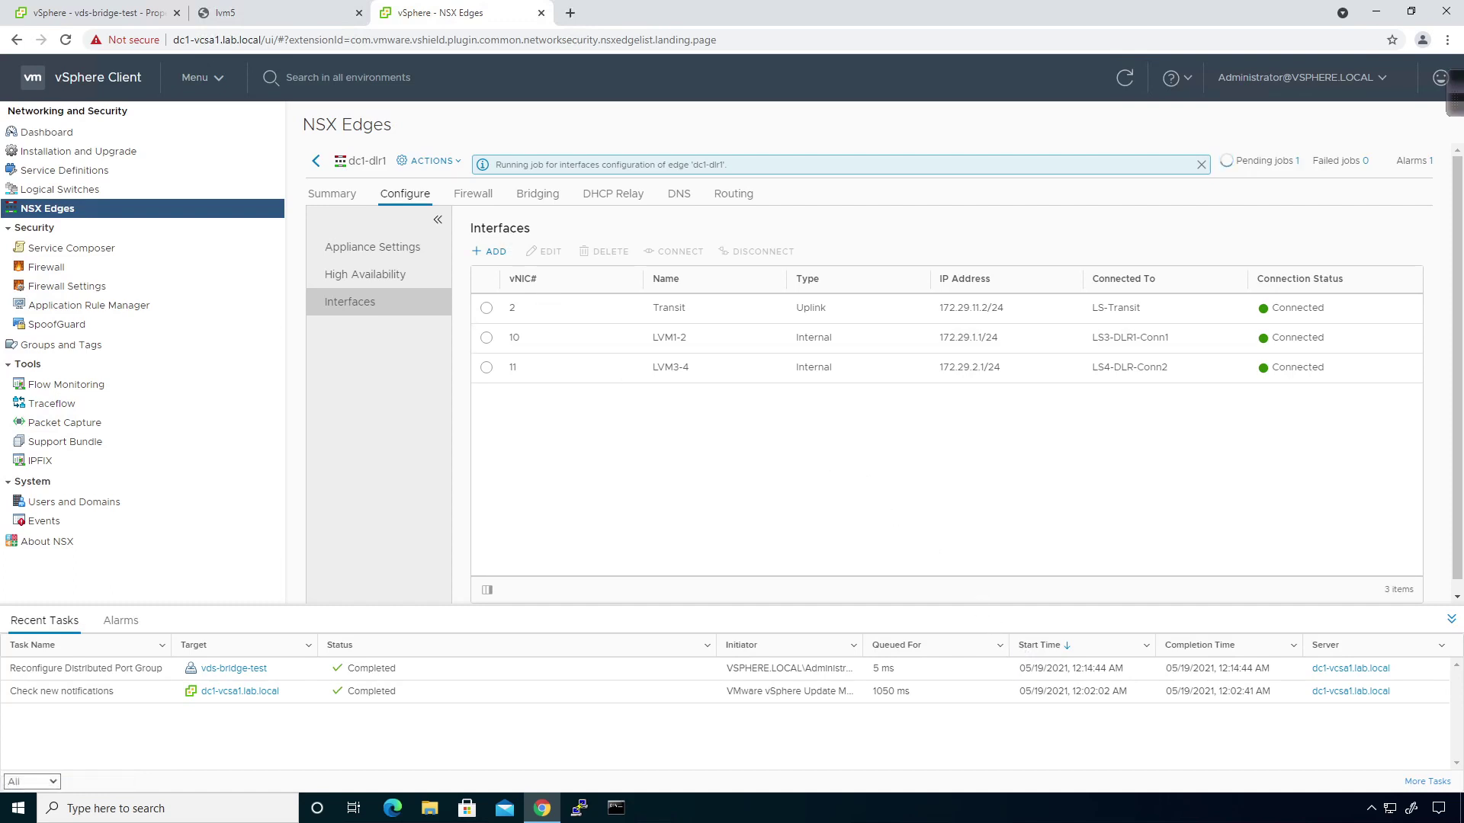
pyautogui.click(544, 206)
# Add a bridge named bridge-test on logical switch LS4-DLR-Conn2, port group left unset.
pyautogui.click(544, 204)
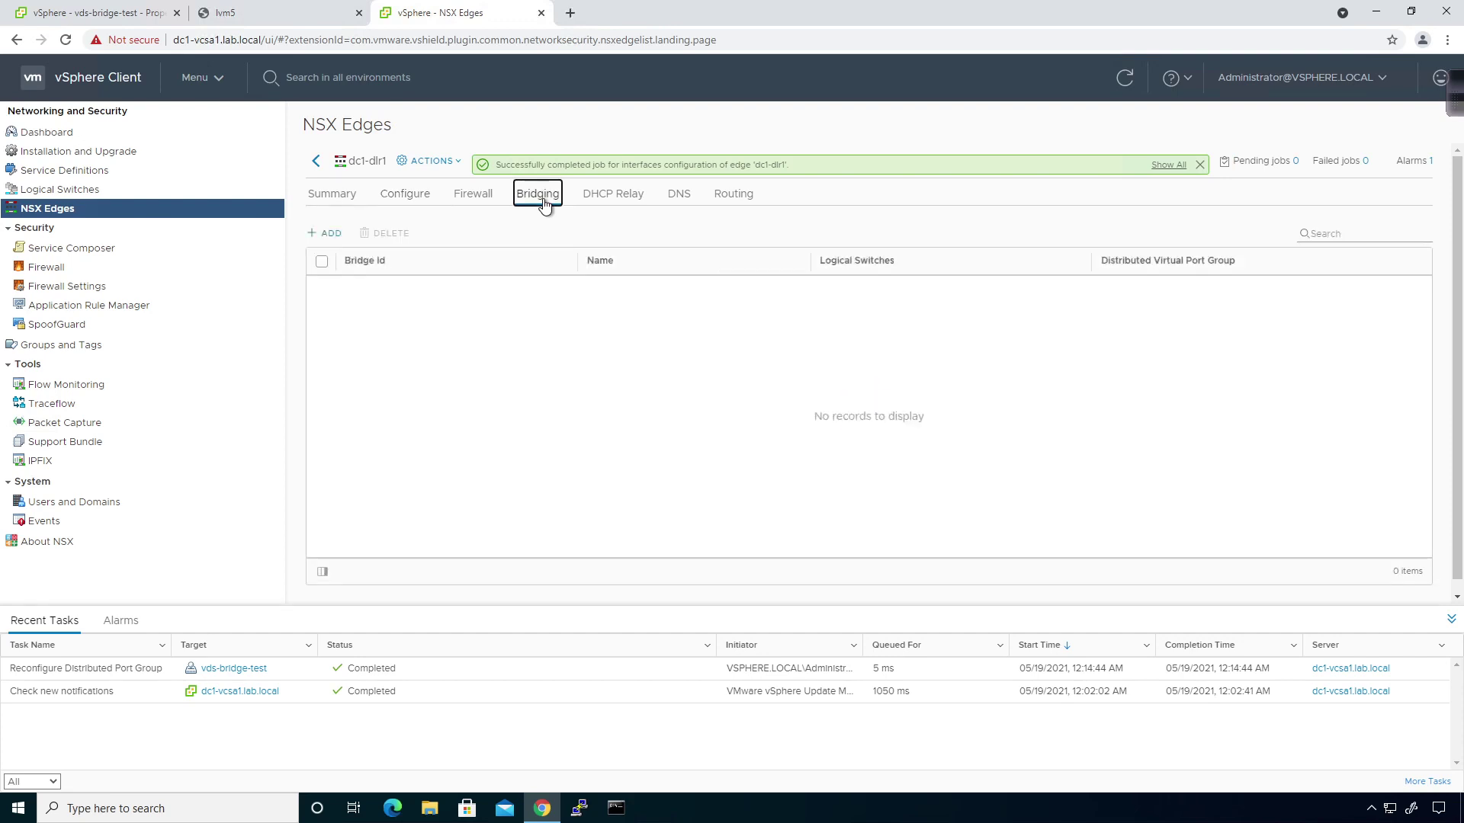
pyautogui.click(337, 243)
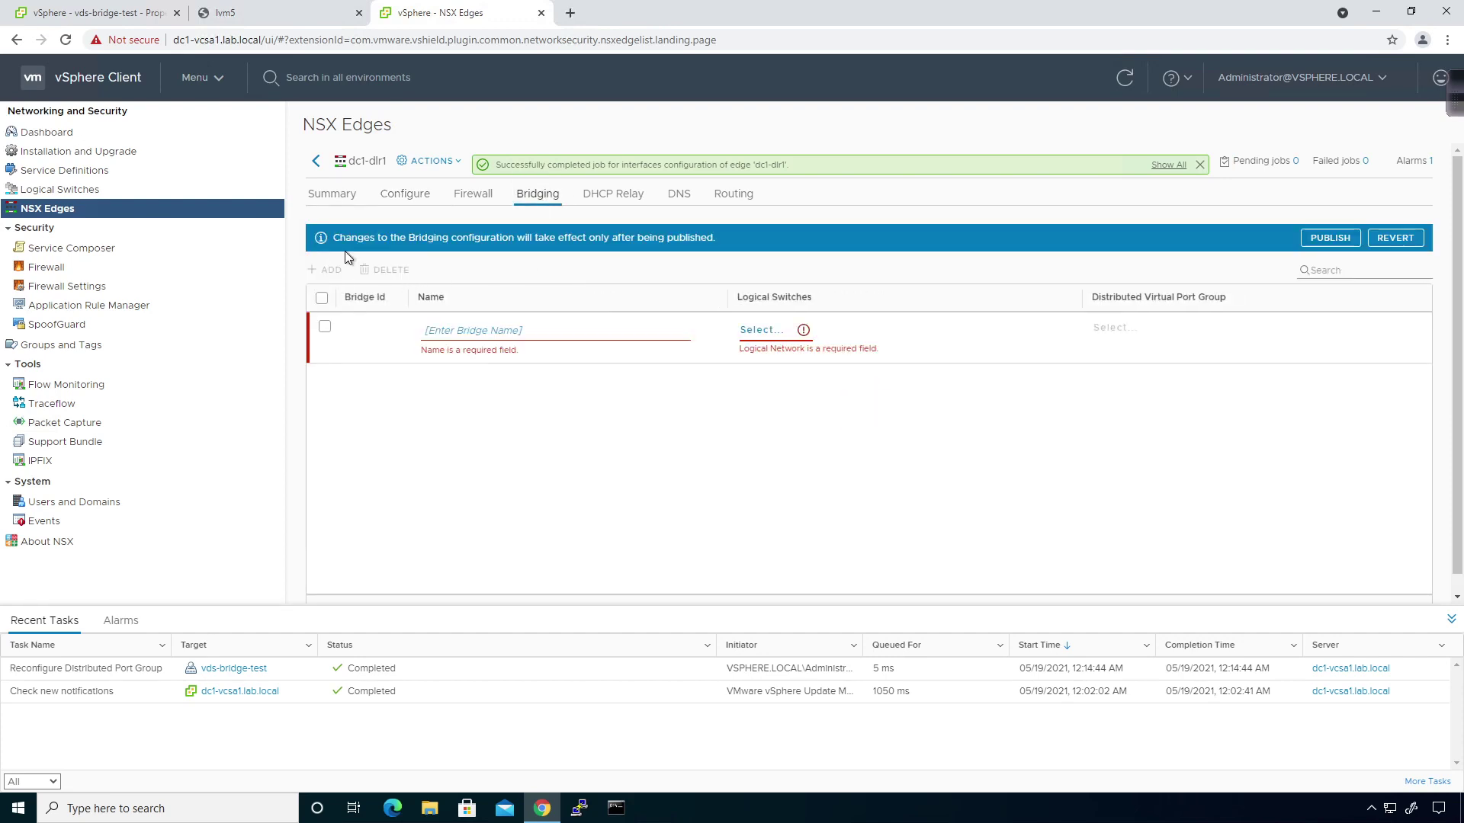
pyautogui.click(456, 330)
pyautogui.write('bridge-test')
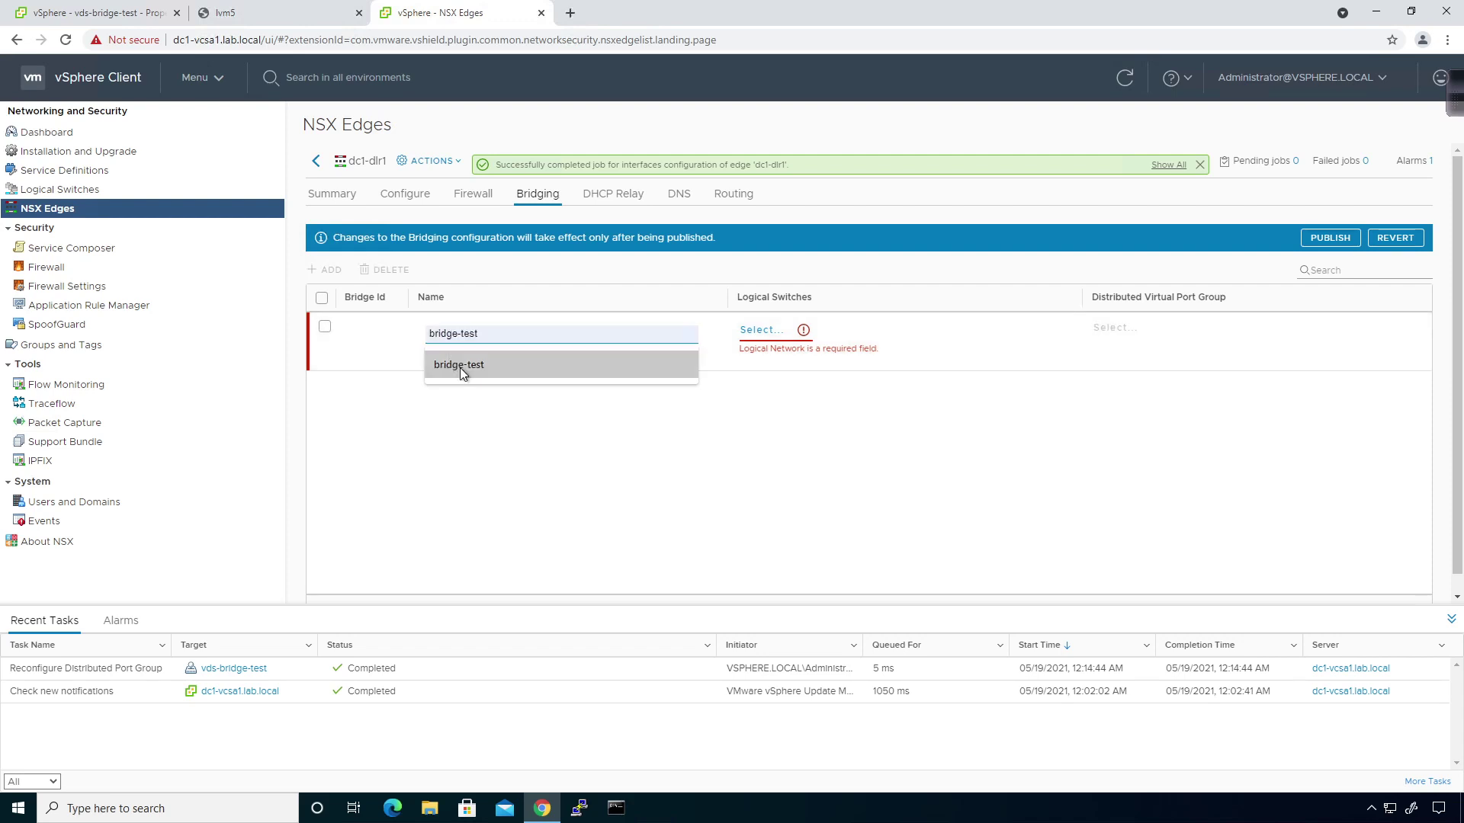
pyautogui.click(460, 368)
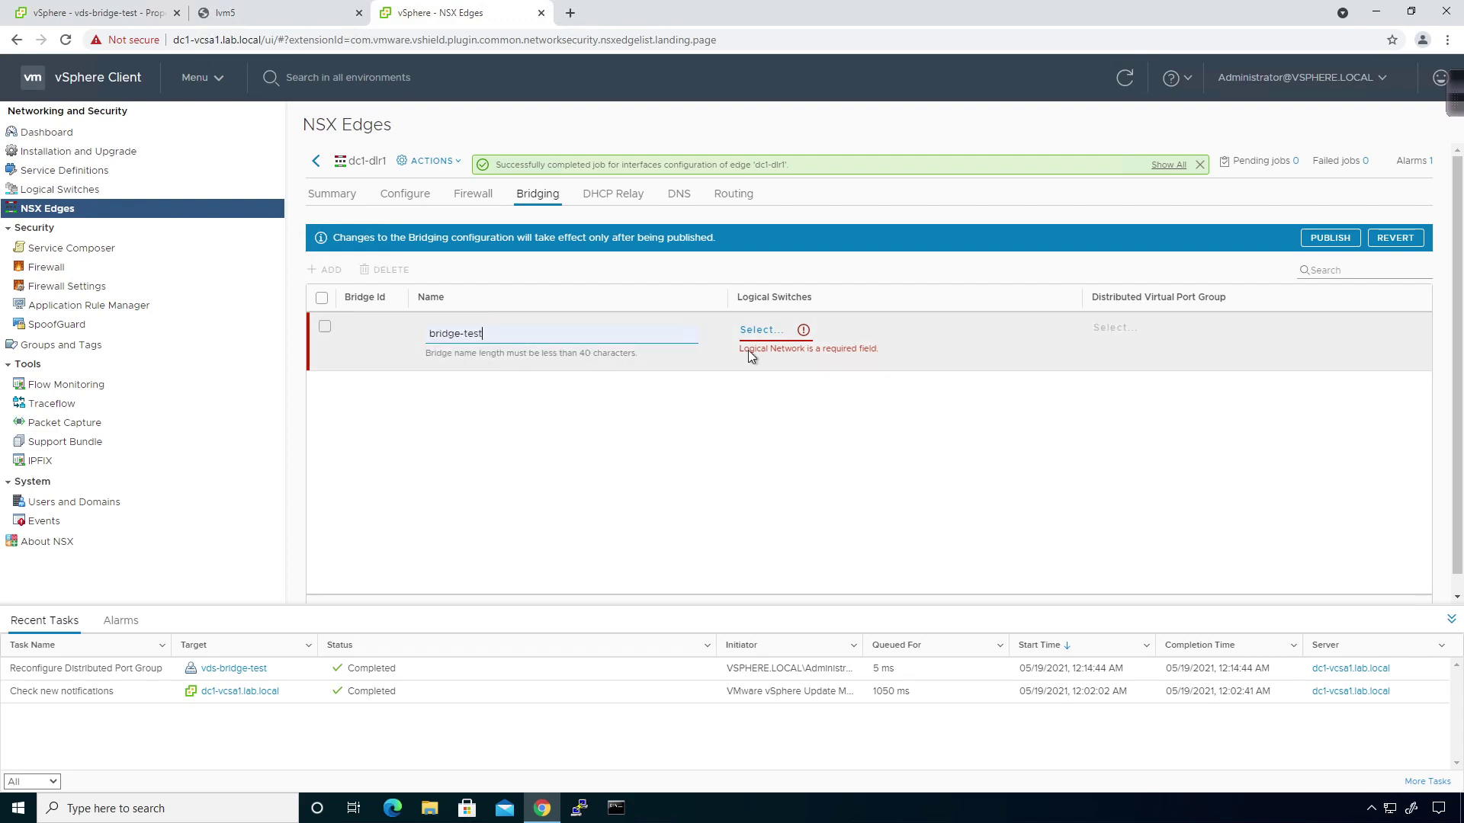
pyautogui.click(787, 336)
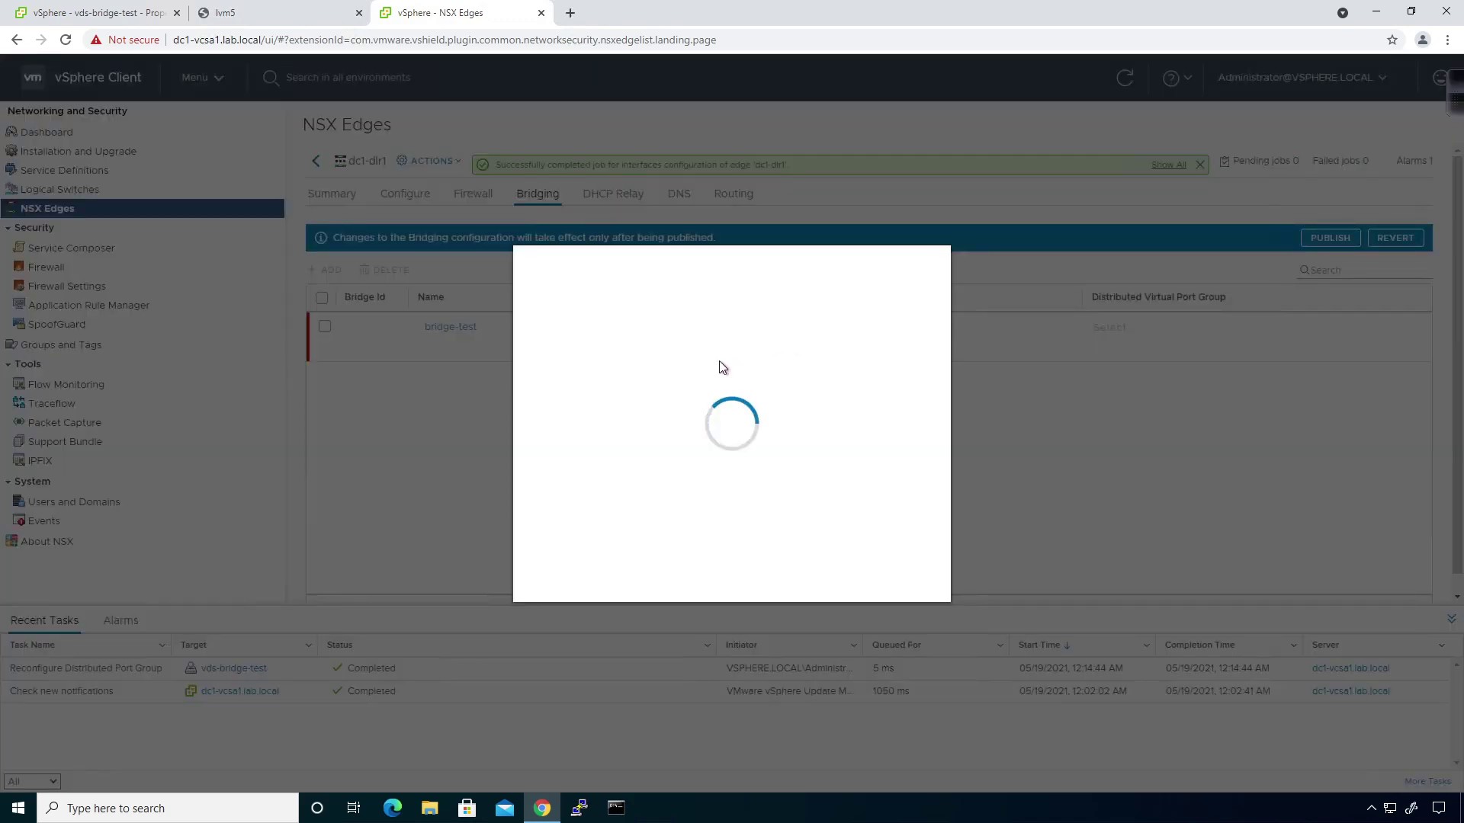
pyautogui.click(625, 422)
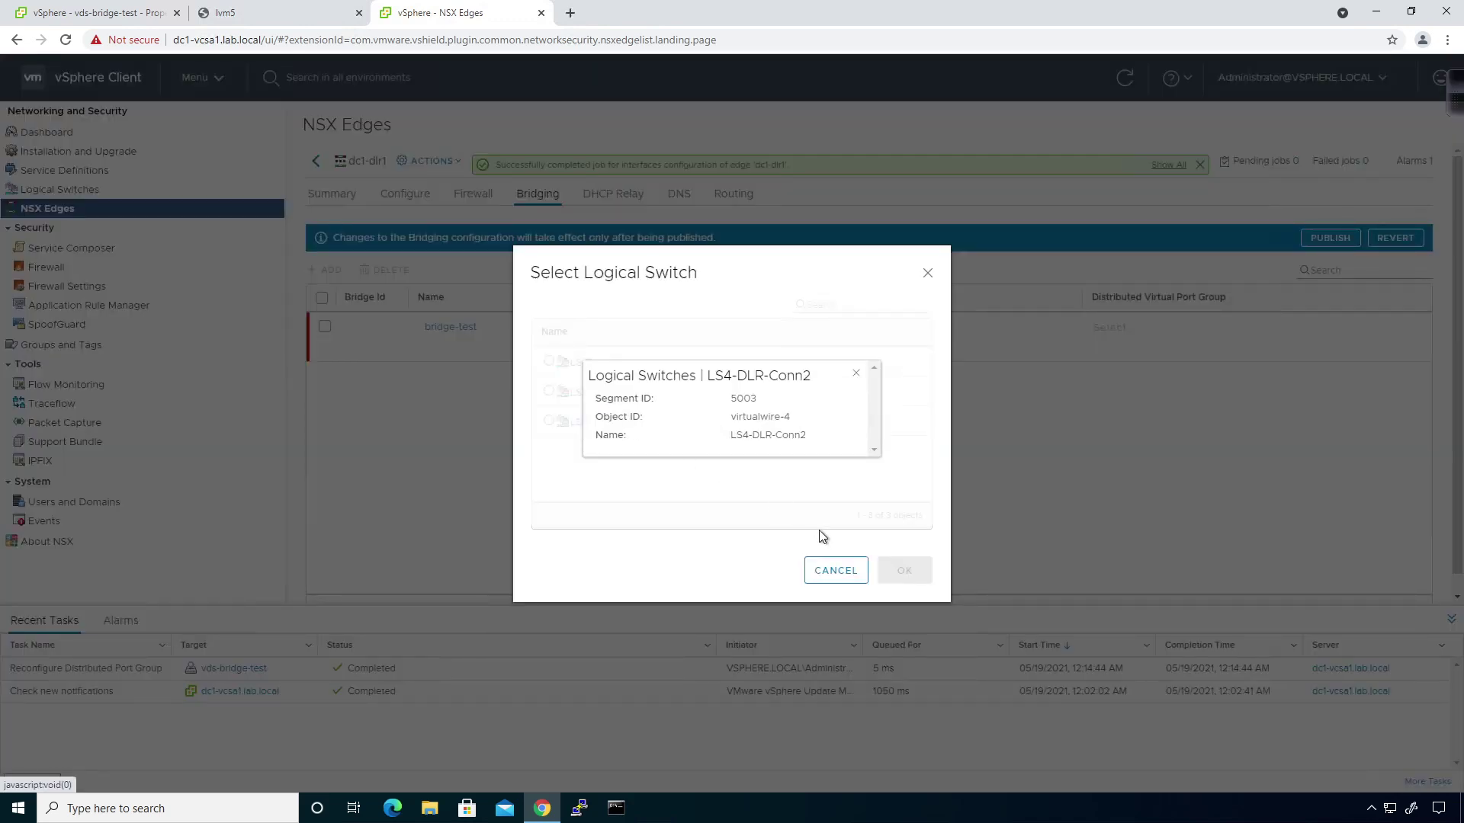
pyautogui.click(855, 373)
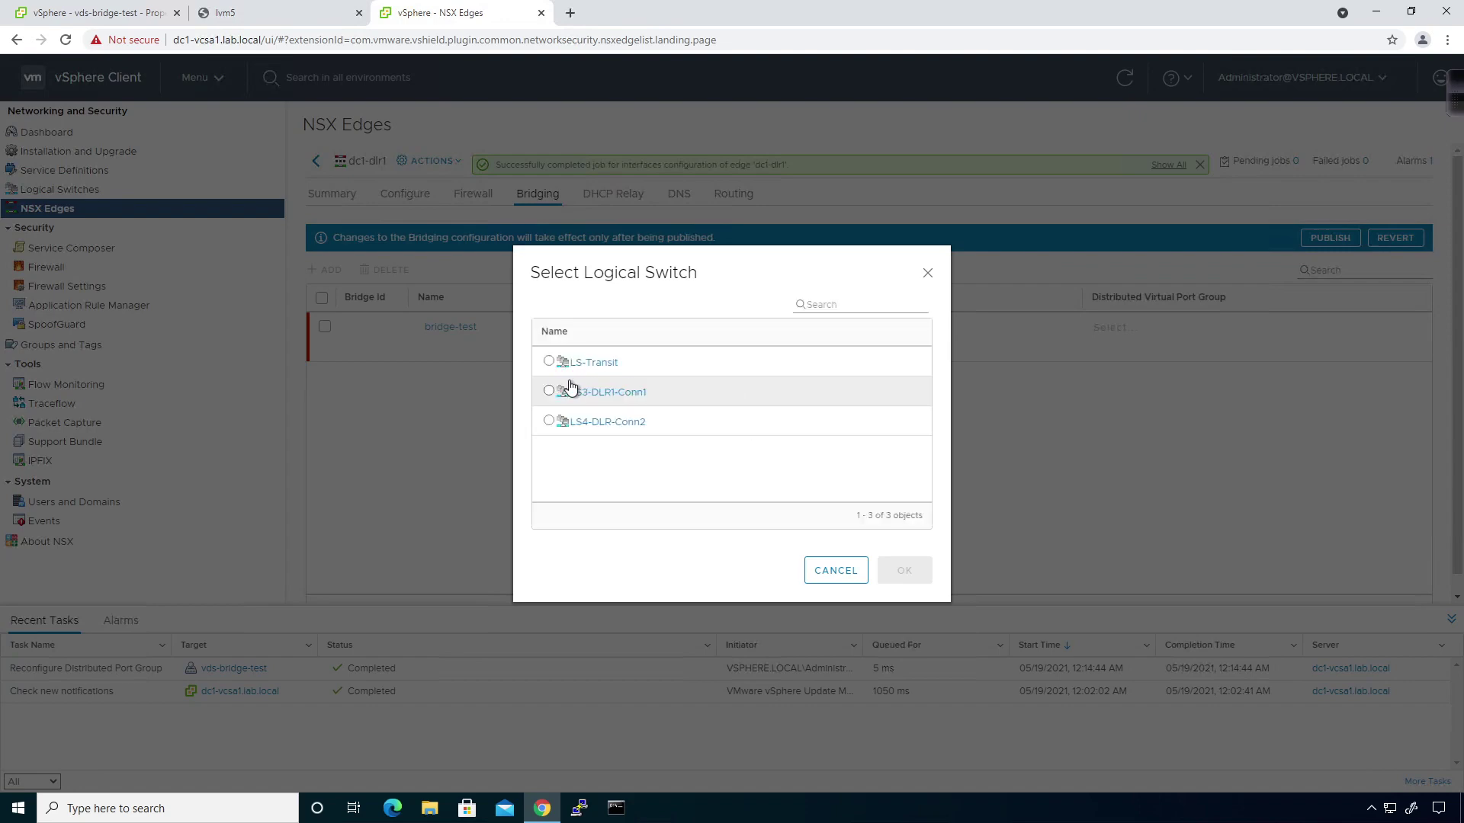
pyautogui.click(548, 422)
pyautogui.click(925, 573)
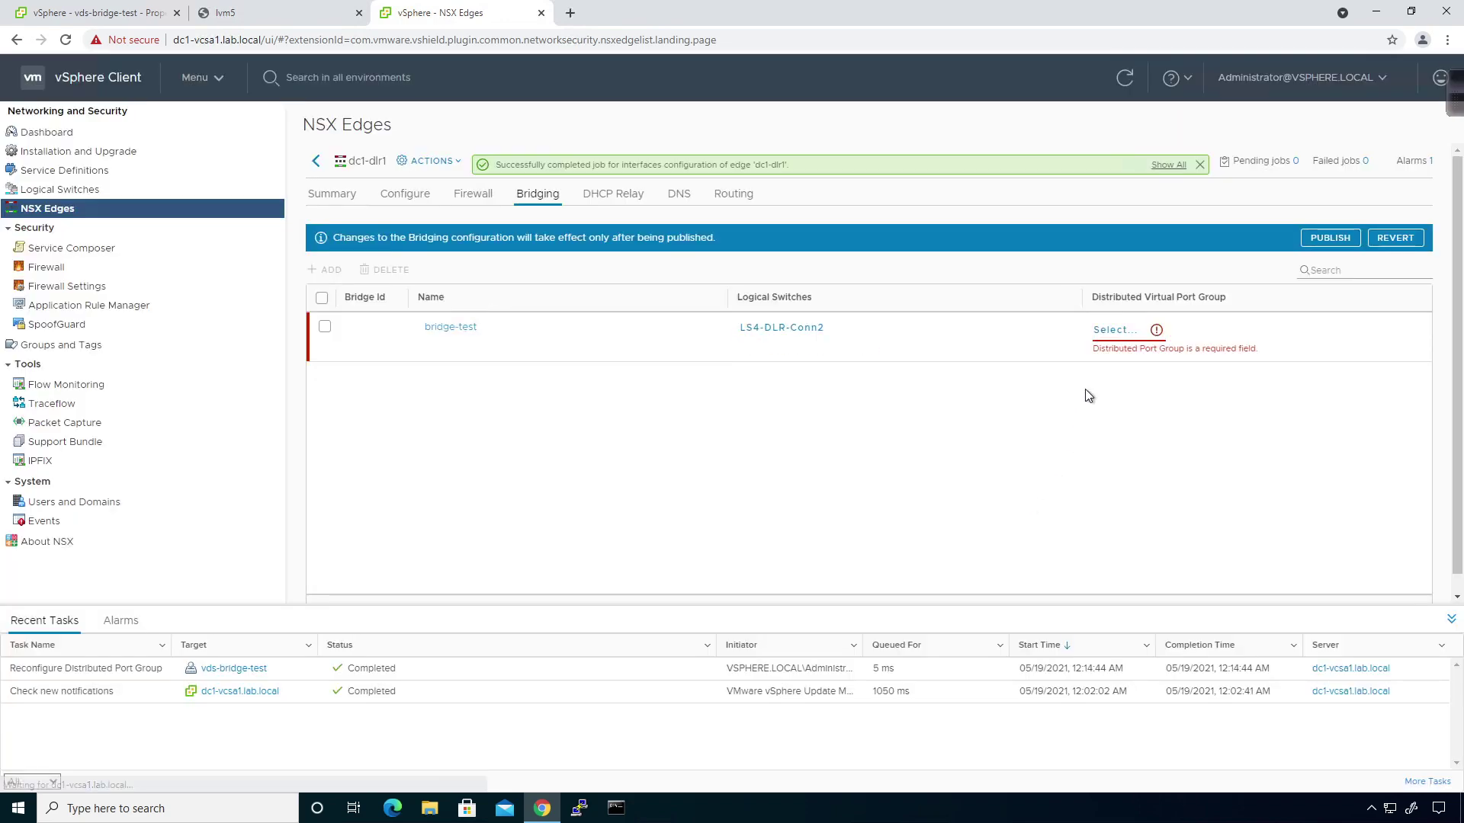
pyautogui.click(1109, 330)
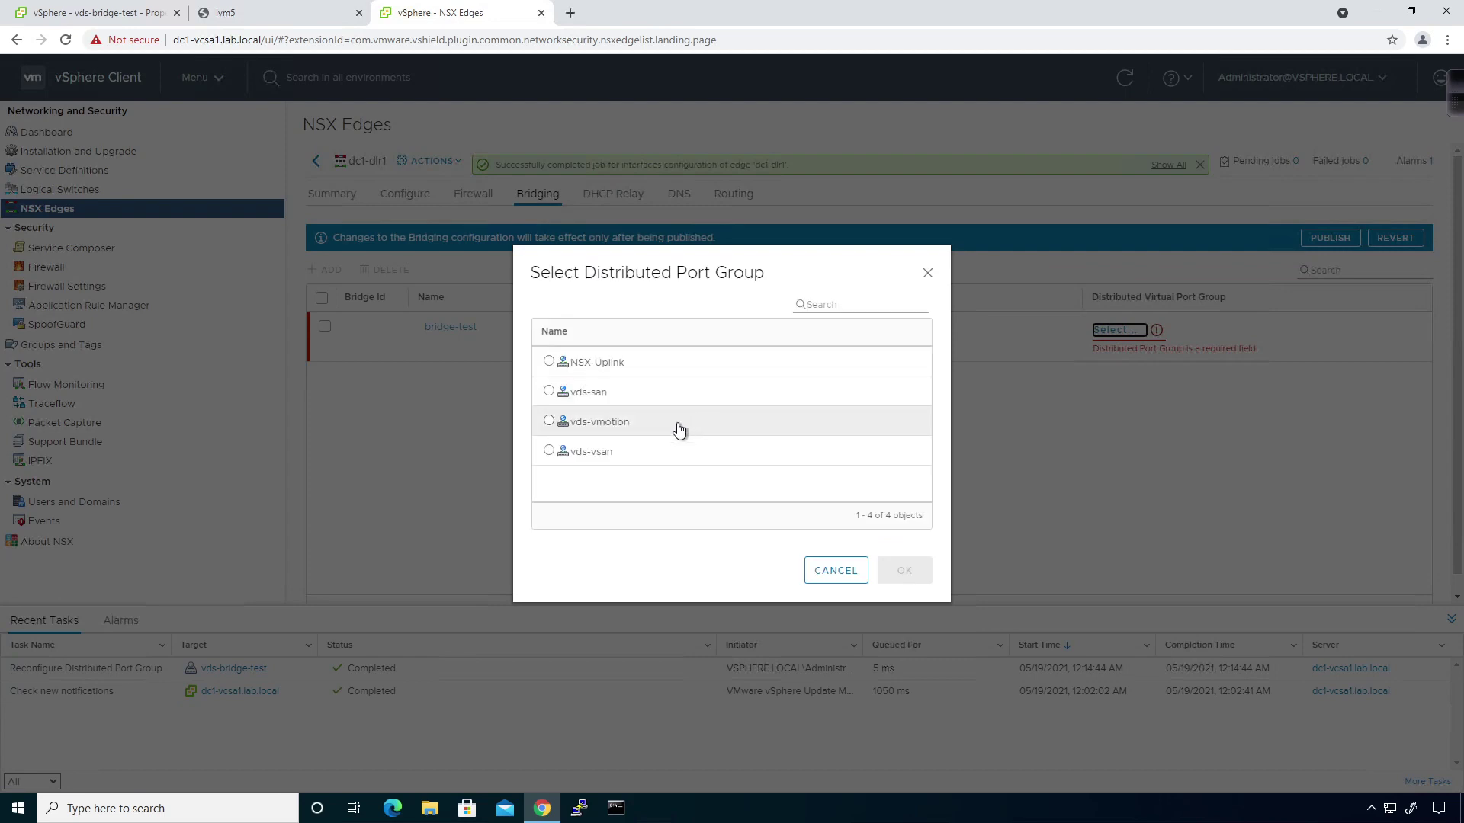
# Cancel the port group choice and look at the vds-bridge-test port group and hosts inventory.
pyautogui.click(840, 581)
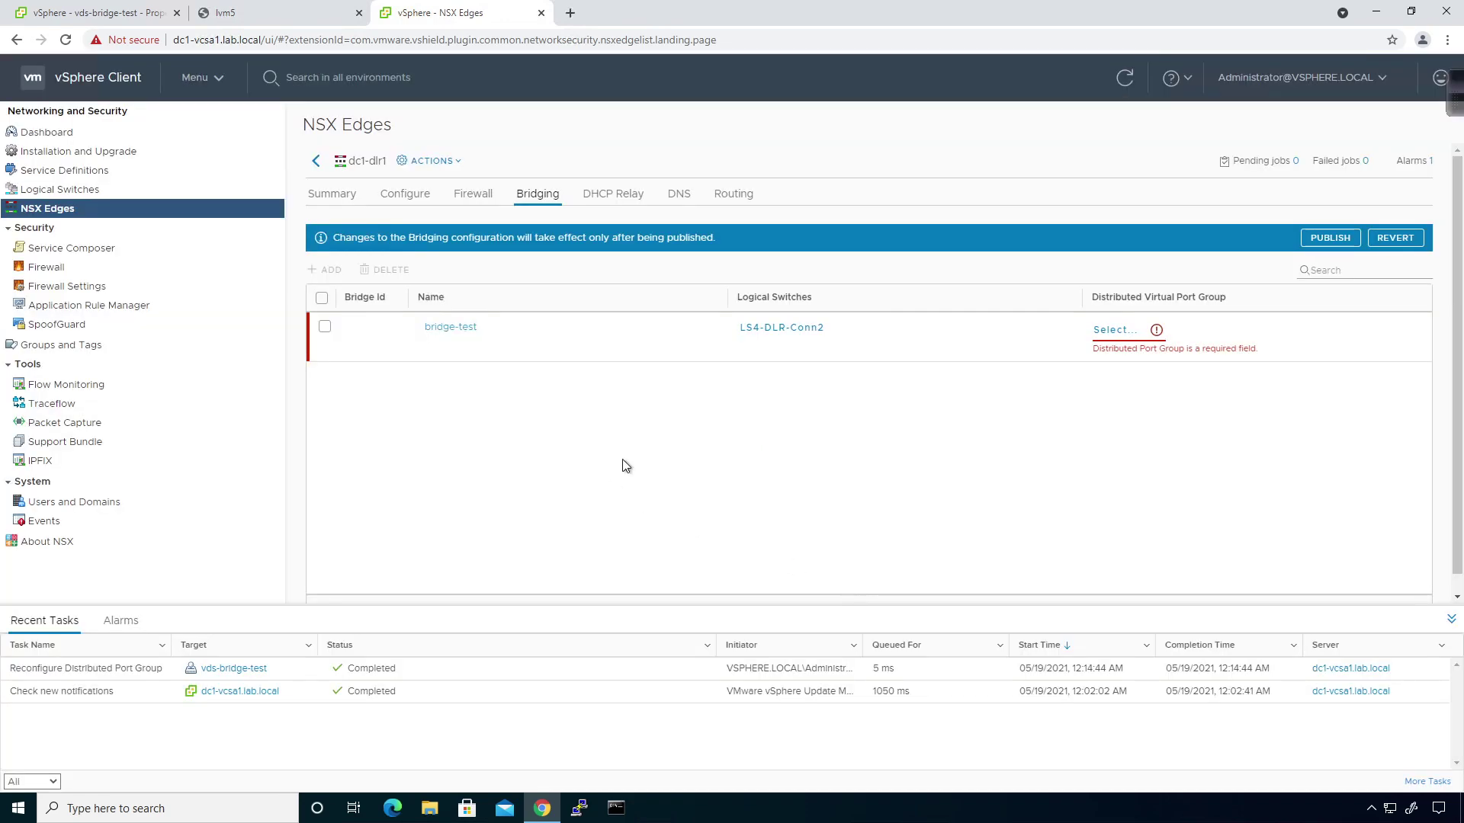
pyautogui.click(114, 12)
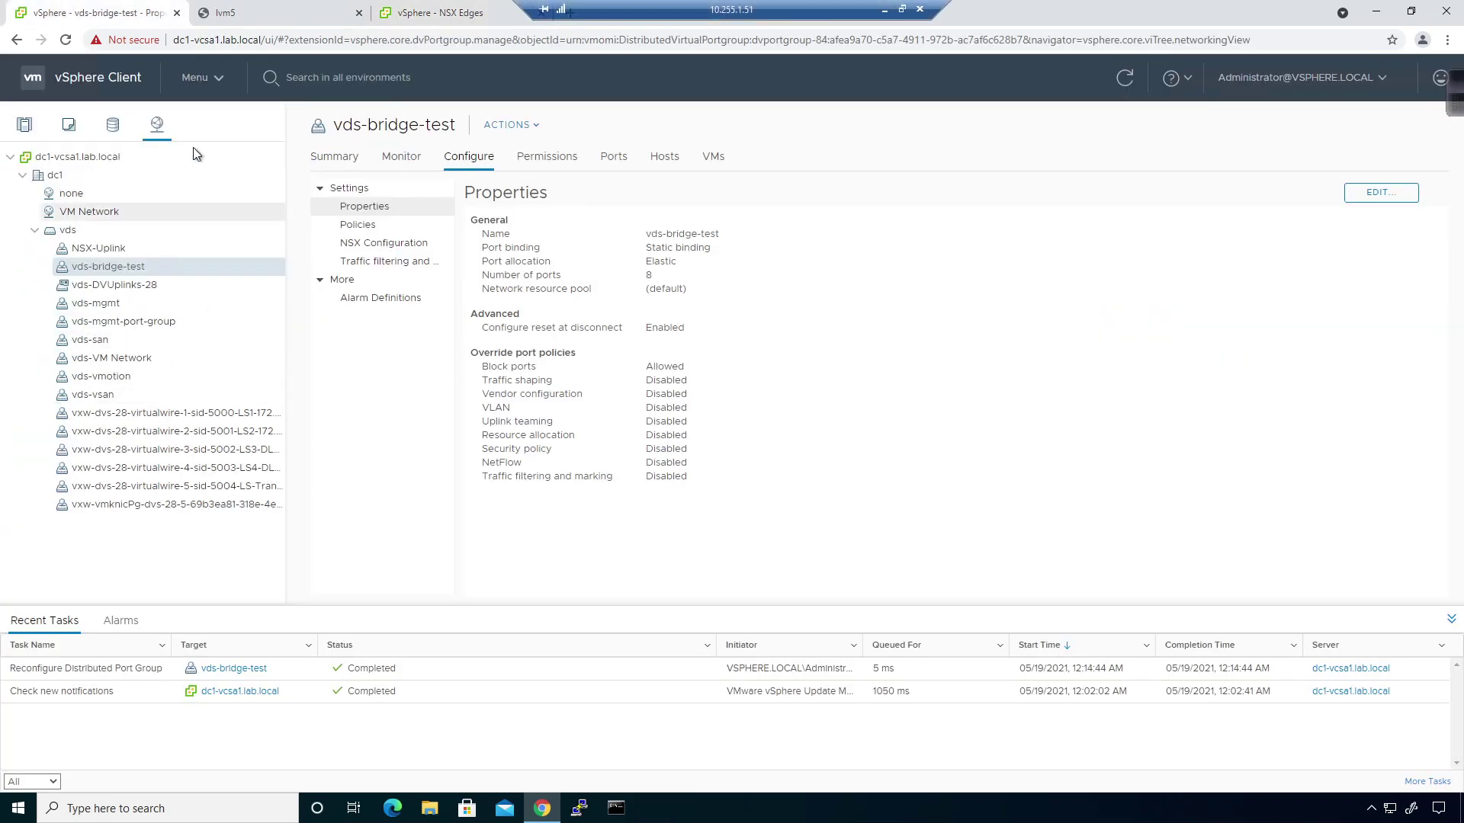
pyautogui.click(24, 131)
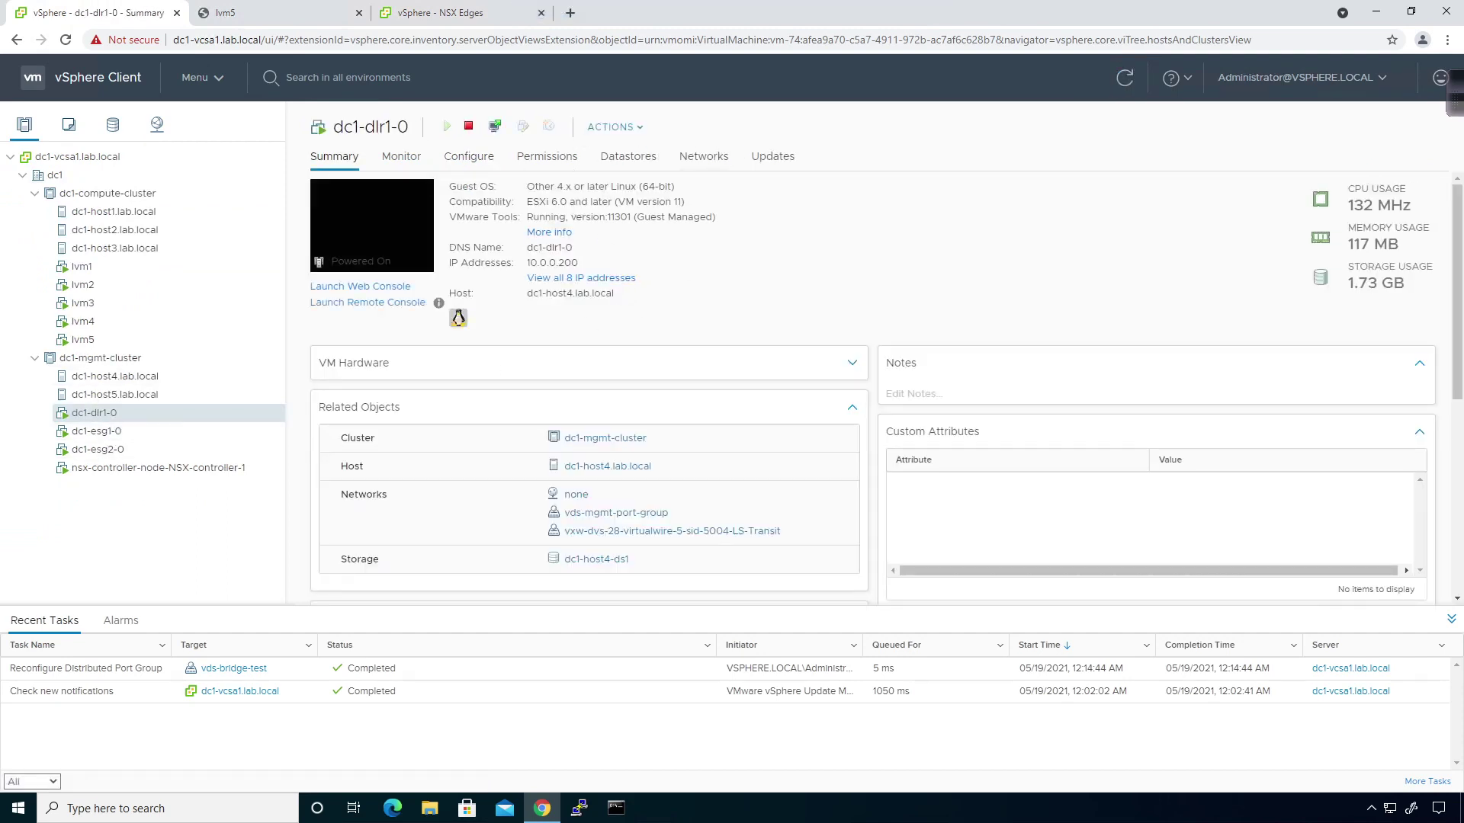
# Review dc1-dlr1's four interfaces and empty bridge list, then return to the NSX Edges list.
pyautogui.click(461, 12)
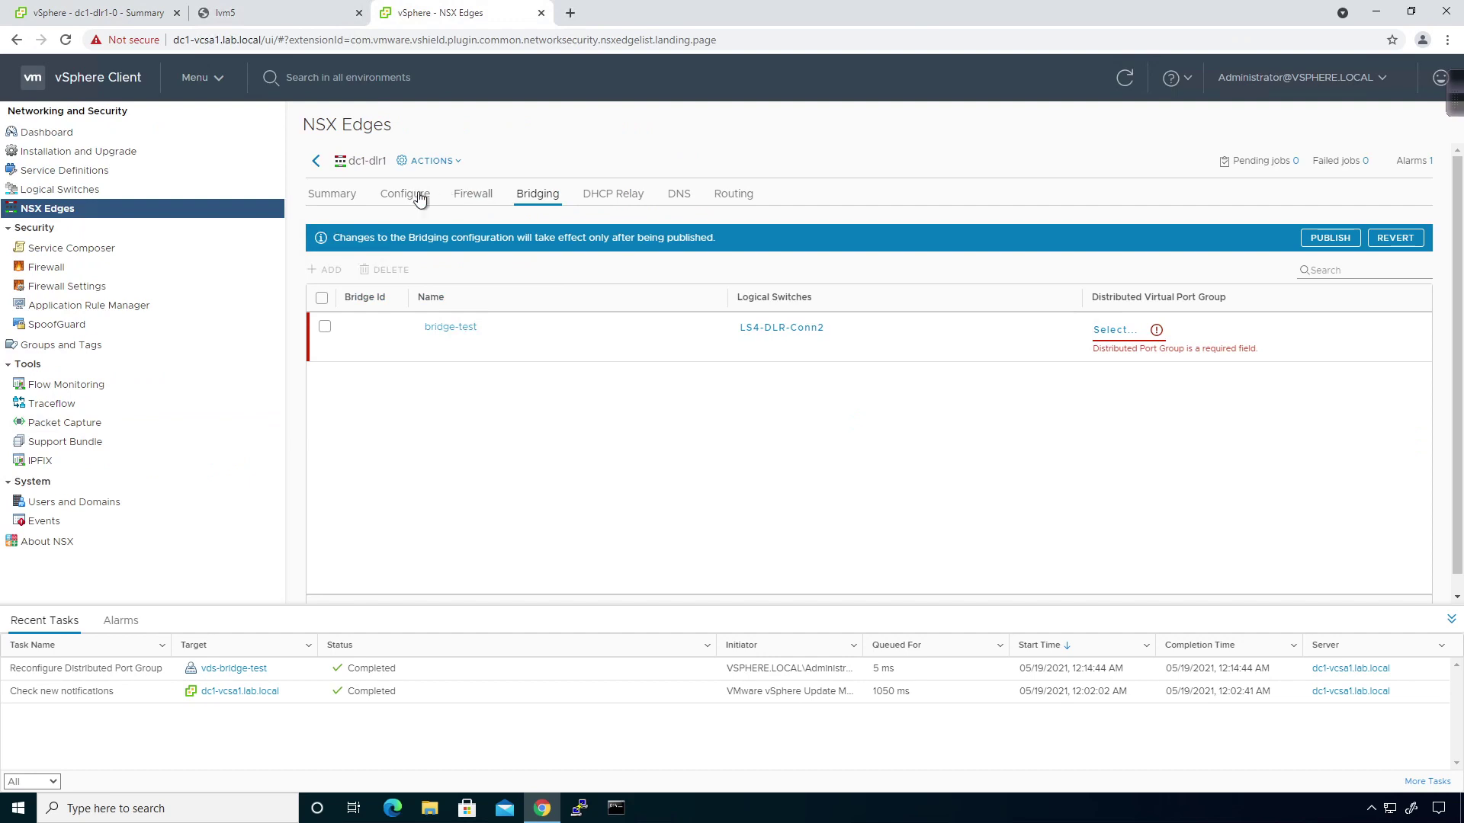
pyautogui.click(405, 194)
pyautogui.click(381, 304)
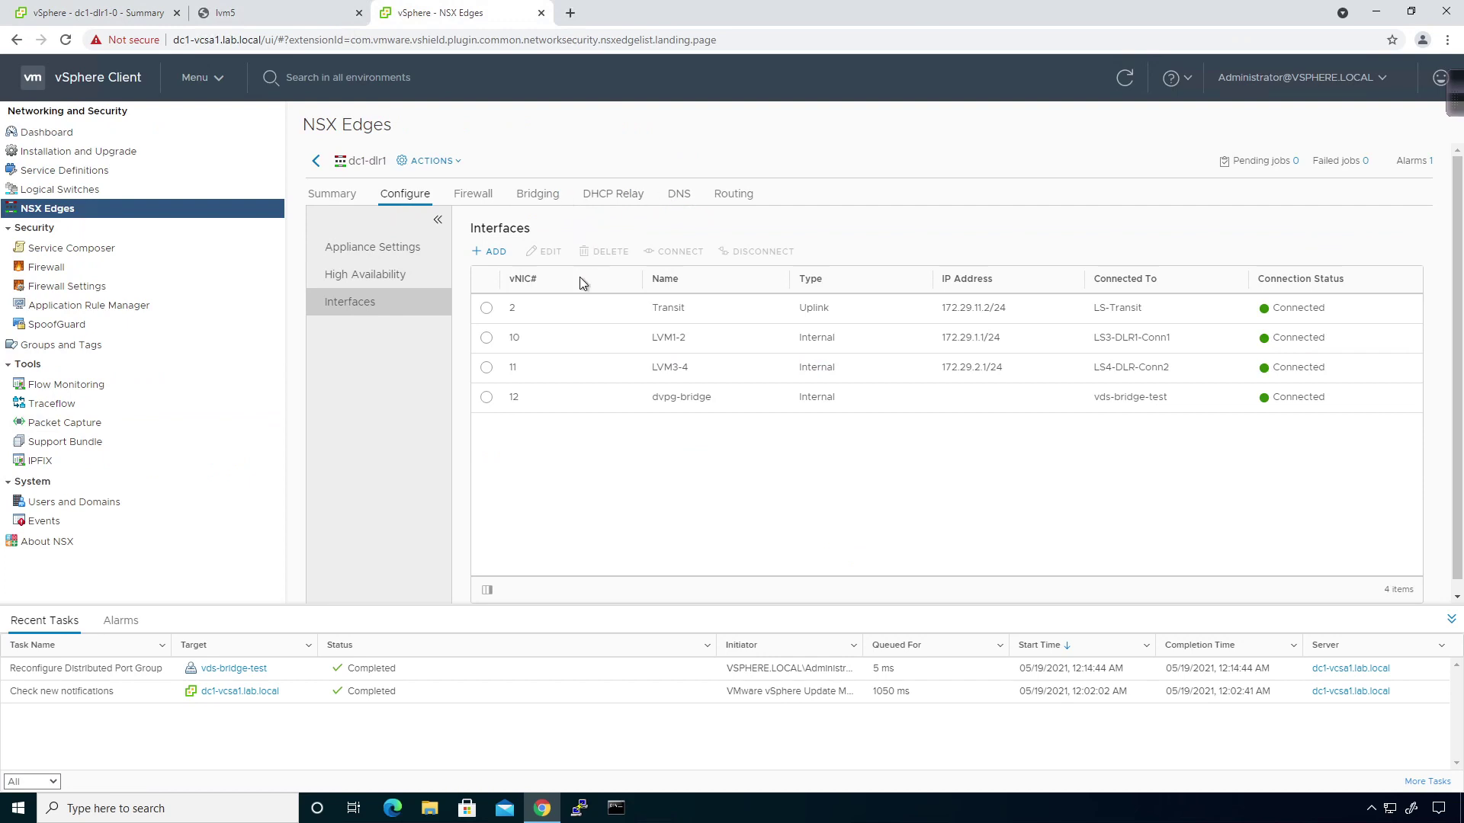
pyautogui.click(538, 202)
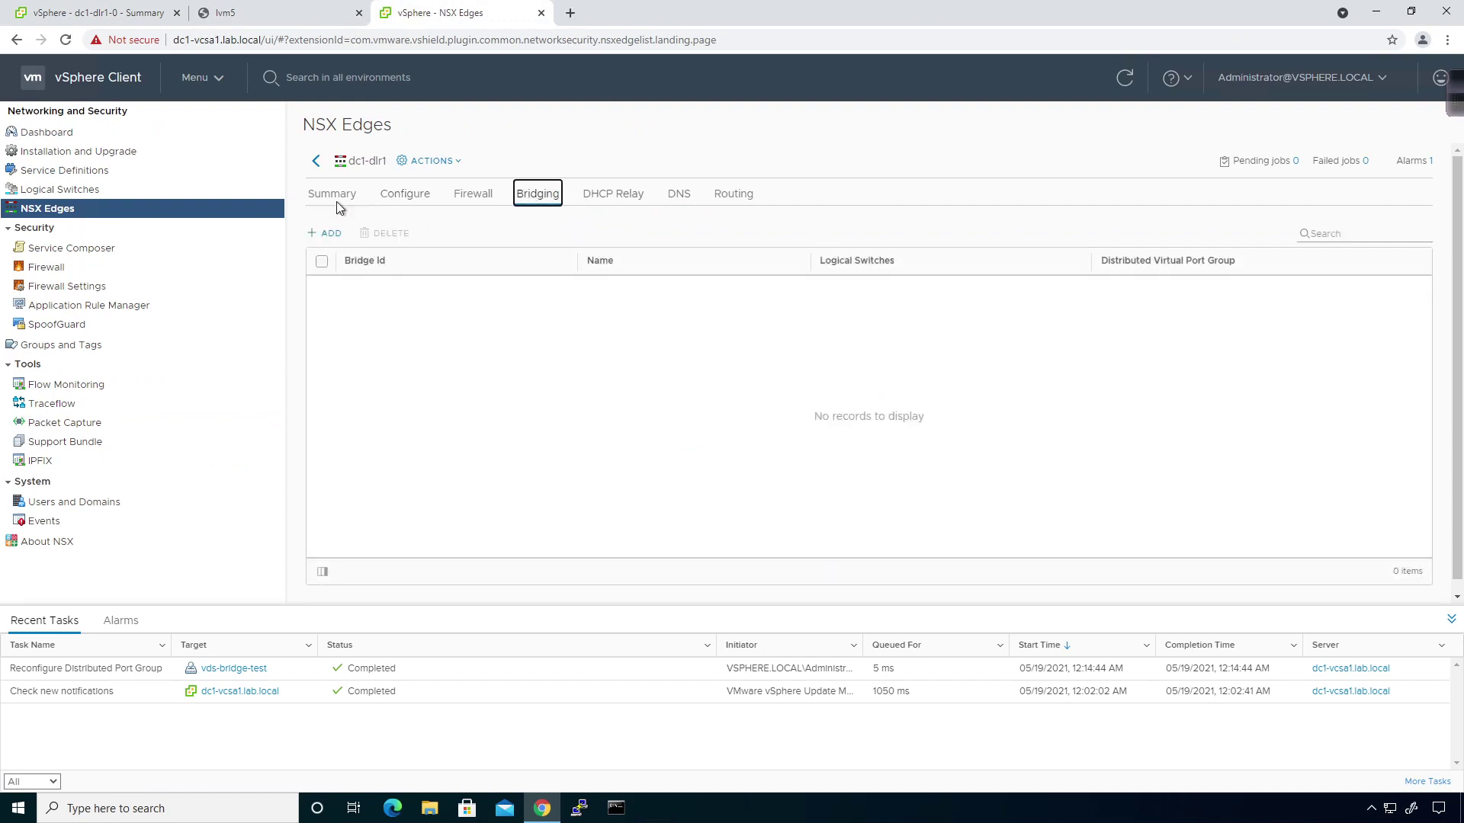
pyautogui.click(316, 160)
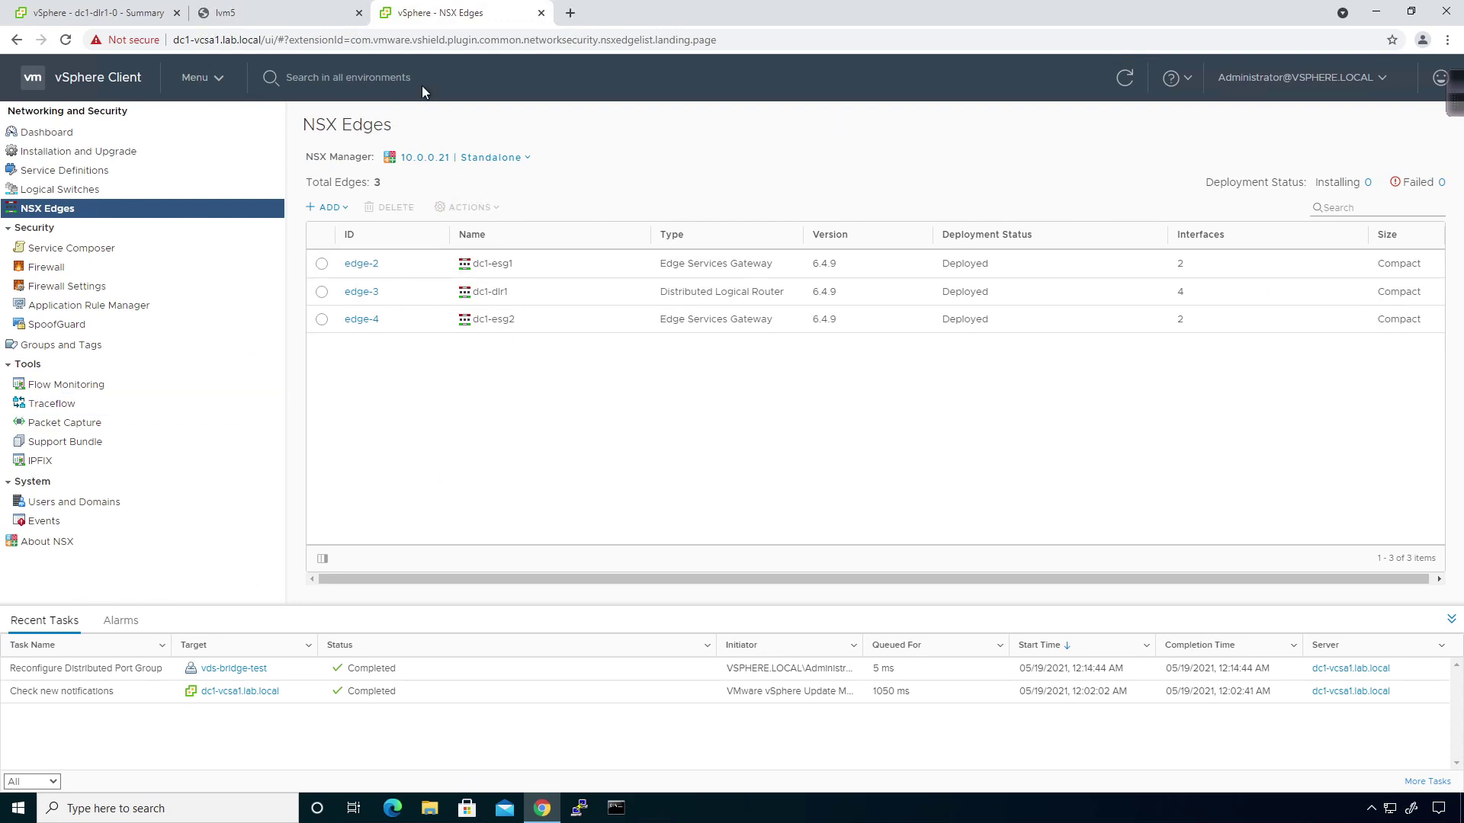
# Delete the dvpg-bridge interface from dc1-dlr1, keeping Transit, LVM1-2 and LVM3-4.
pyautogui.click(366, 294)
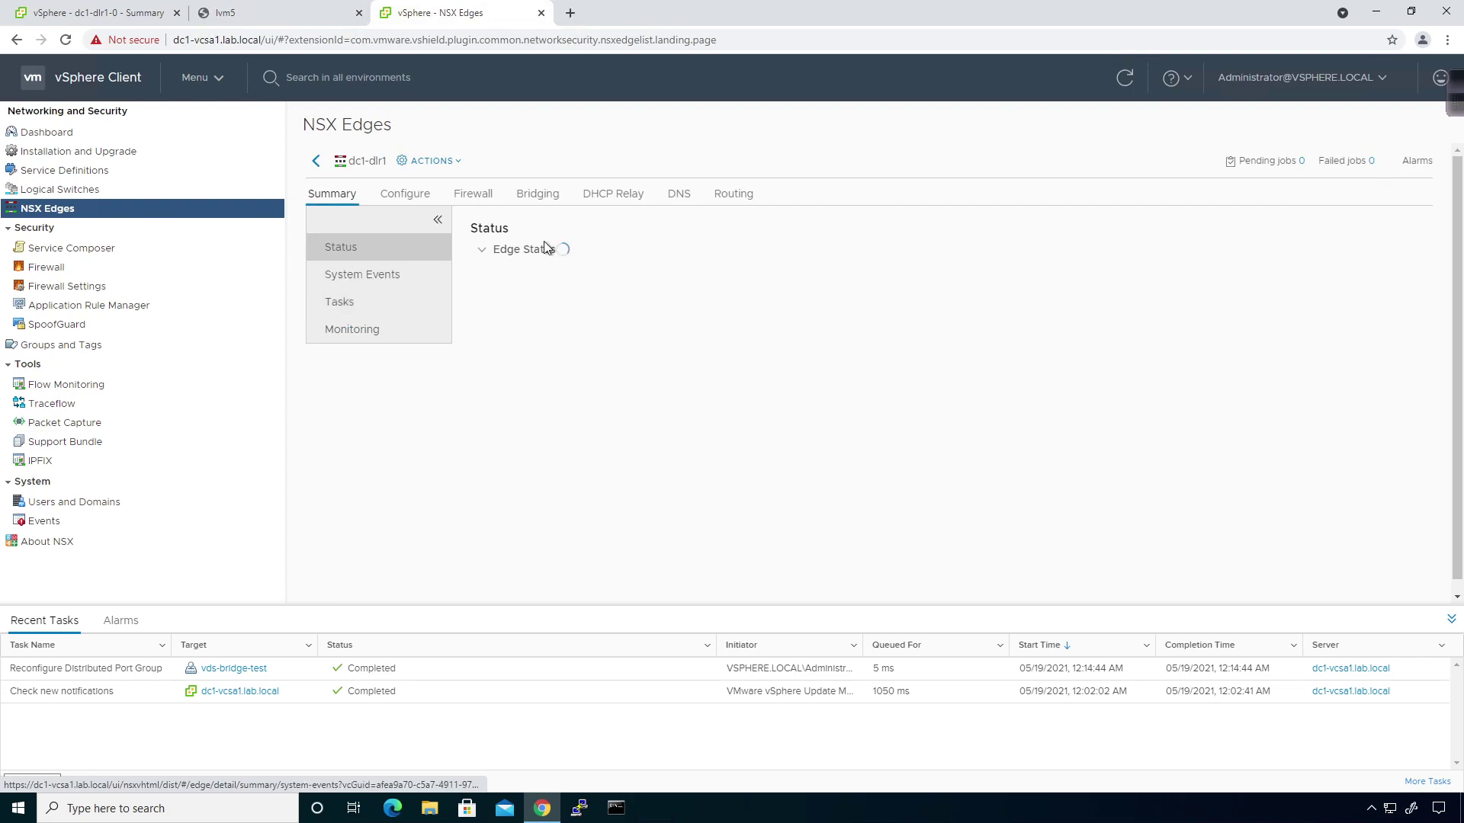
pyautogui.click(415, 195)
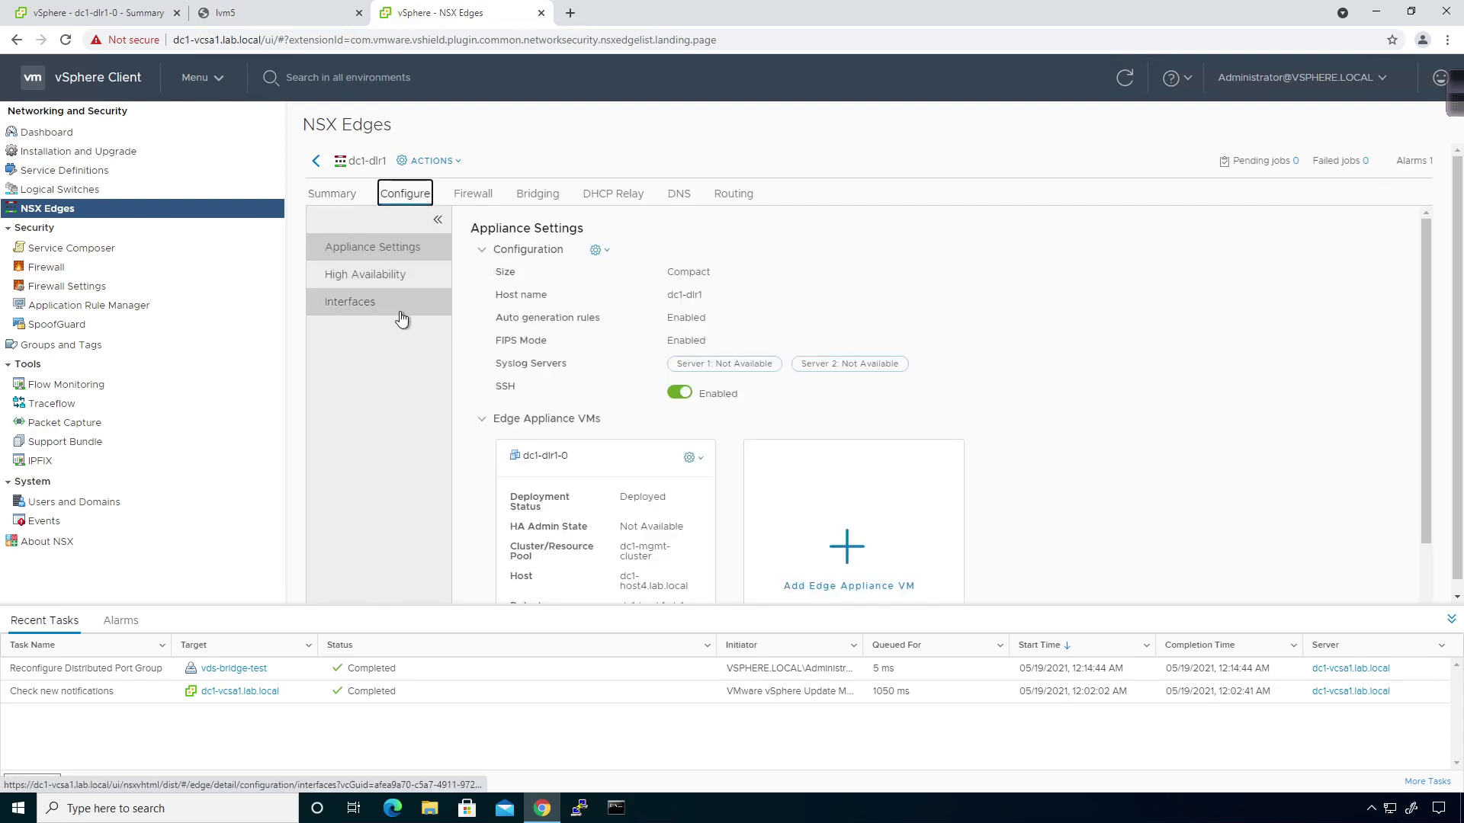
pyautogui.click(399, 313)
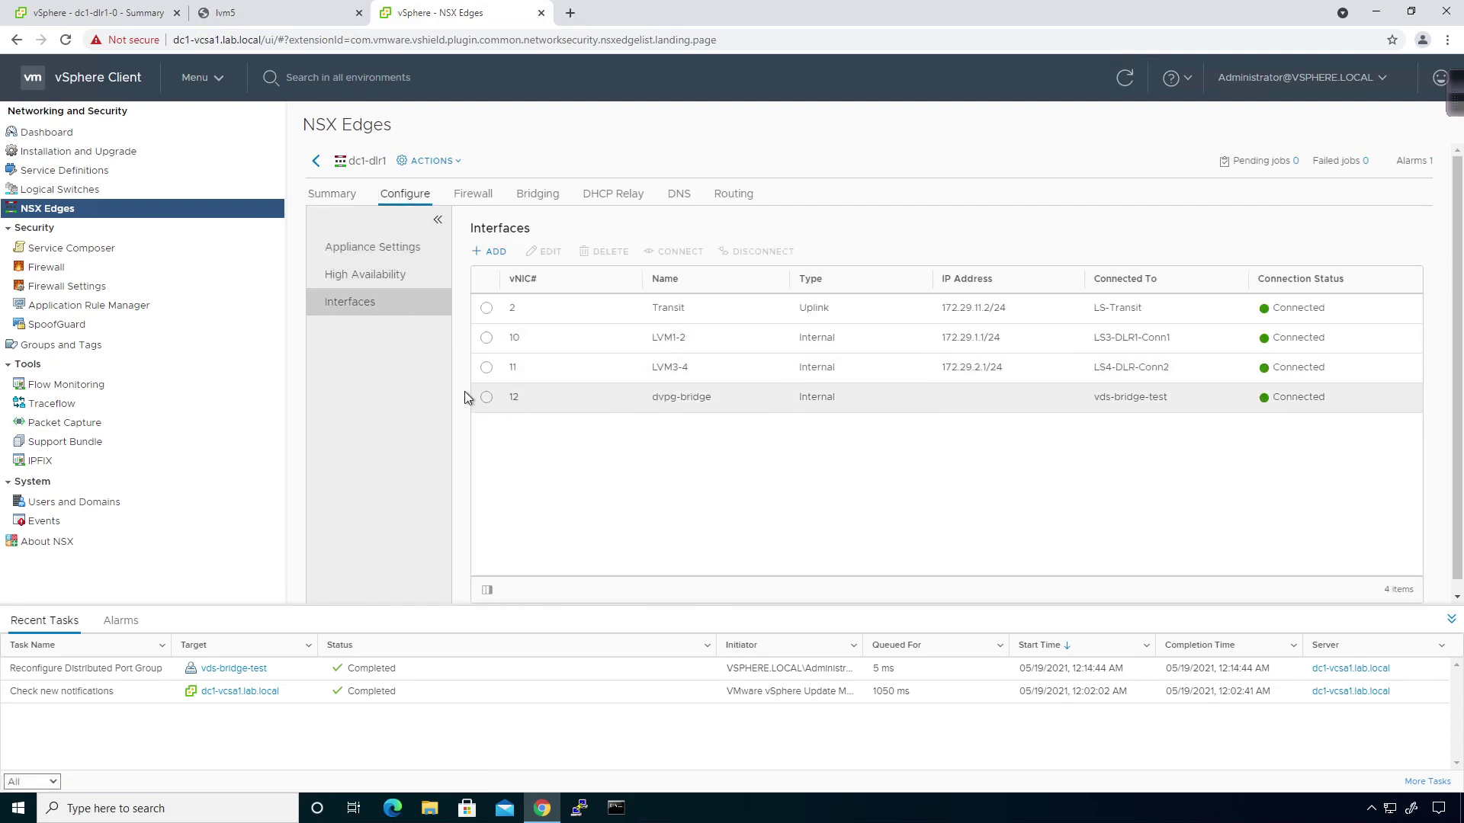
pyautogui.click(487, 397)
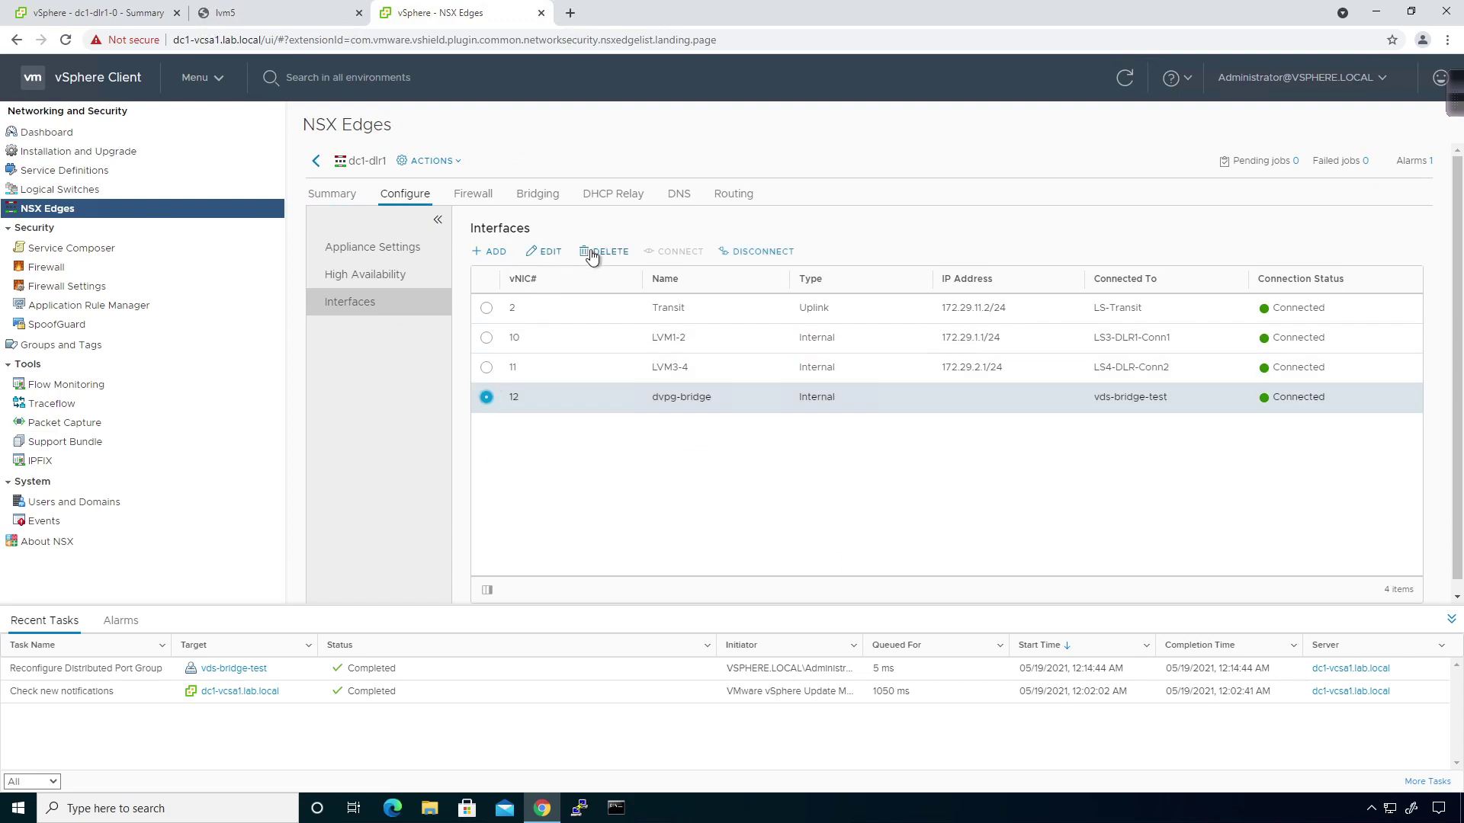
pyautogui.click(592, 255)
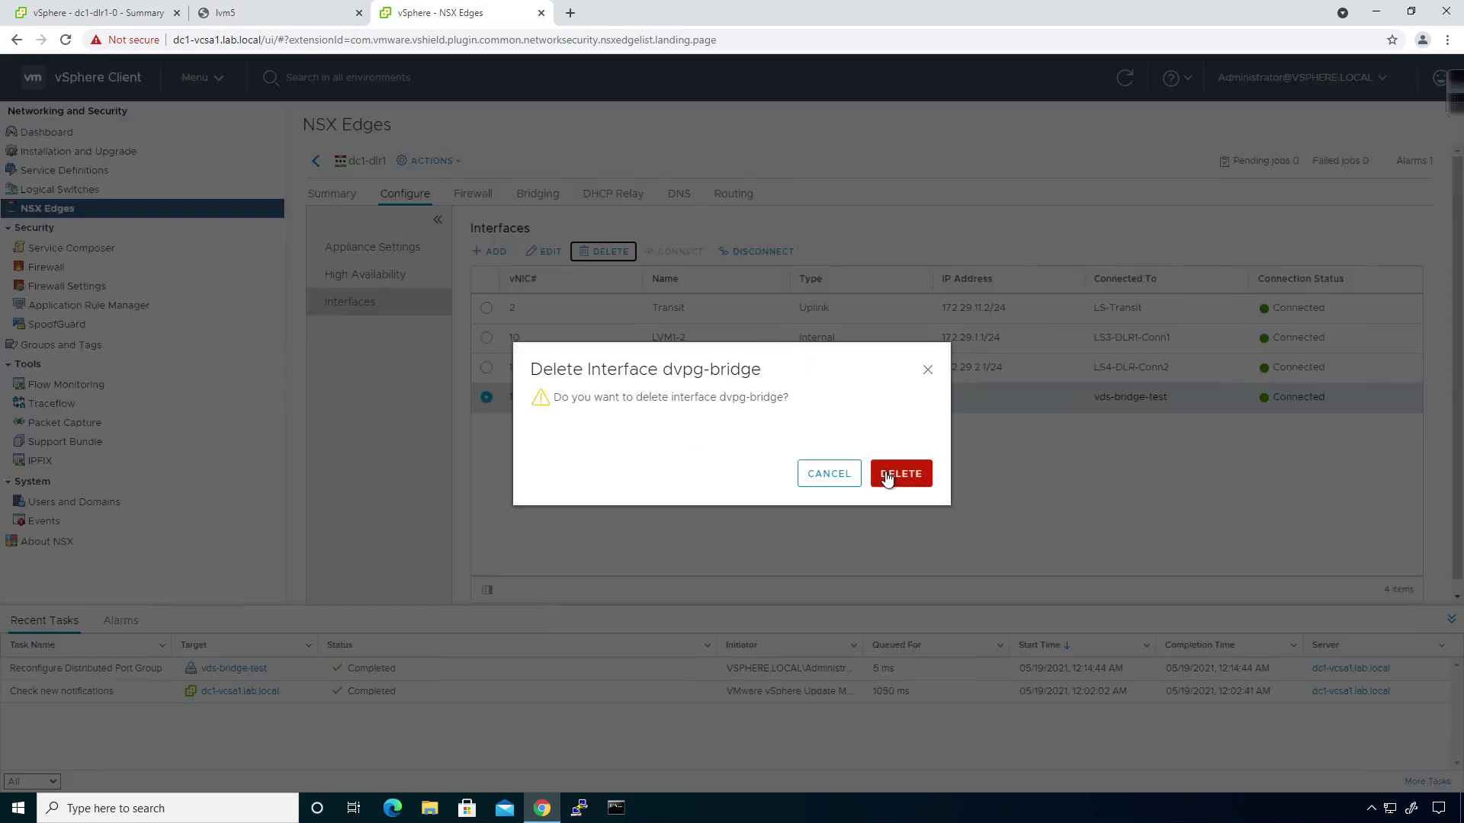
pyautogui.click(887, 476)
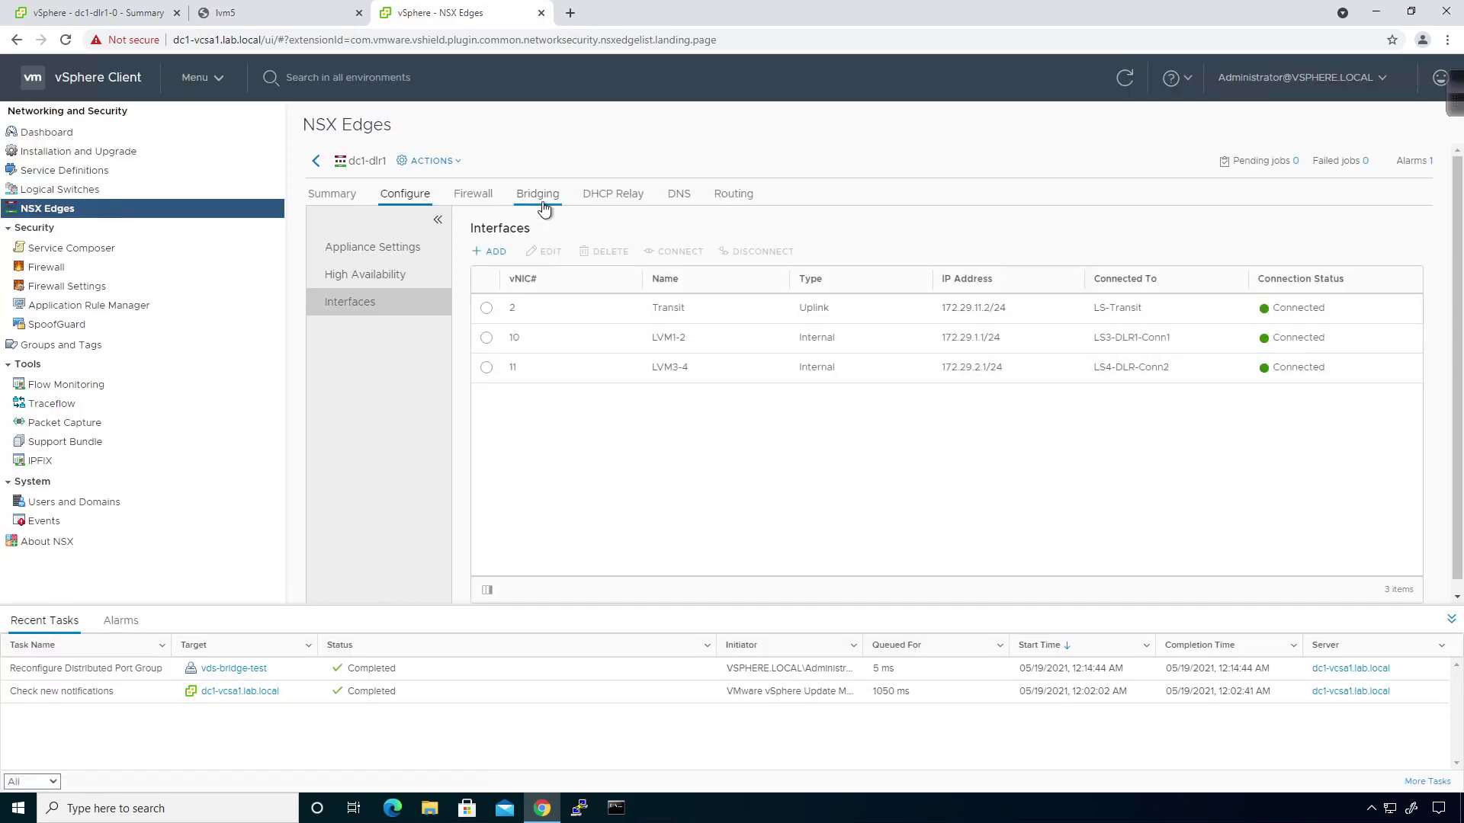
# Add a bridge named bridge-test using logical switch LS4-DLR-Conn2.
pyautogui.click(542, 204)
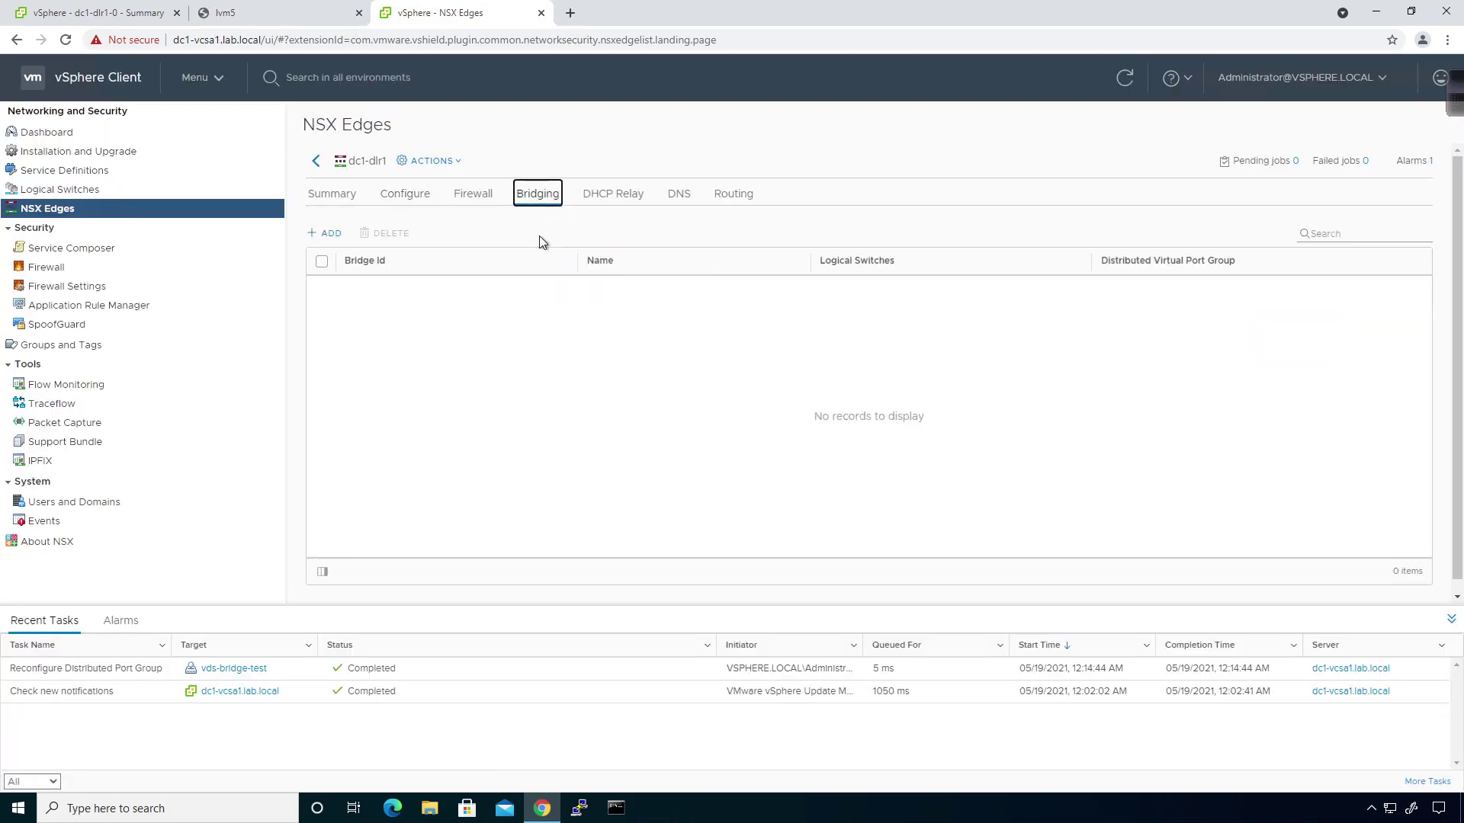
pyautogui.click(312, 233)
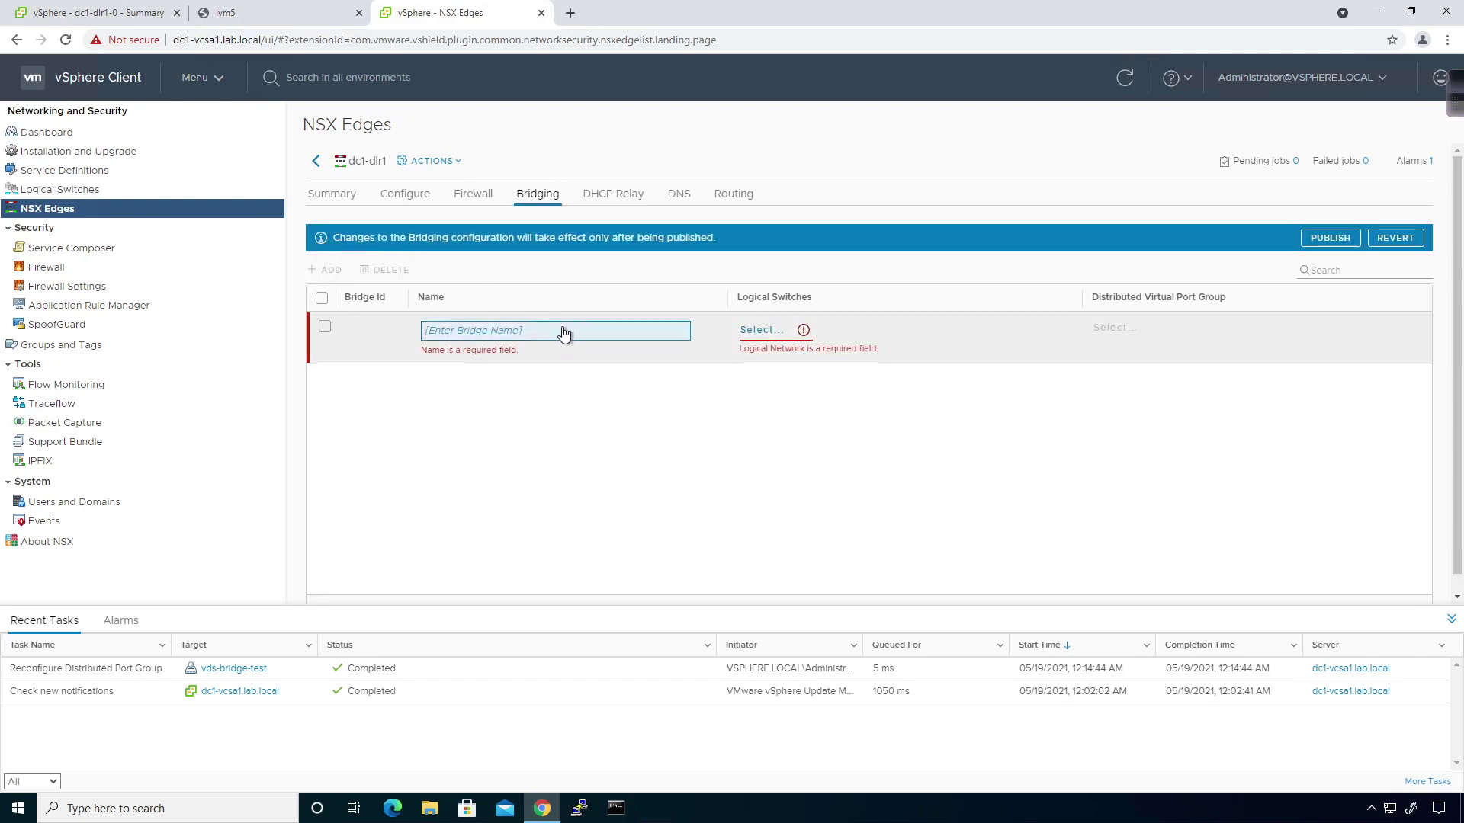
pyautogui.click(565, 330)
pyautogui.write('br')
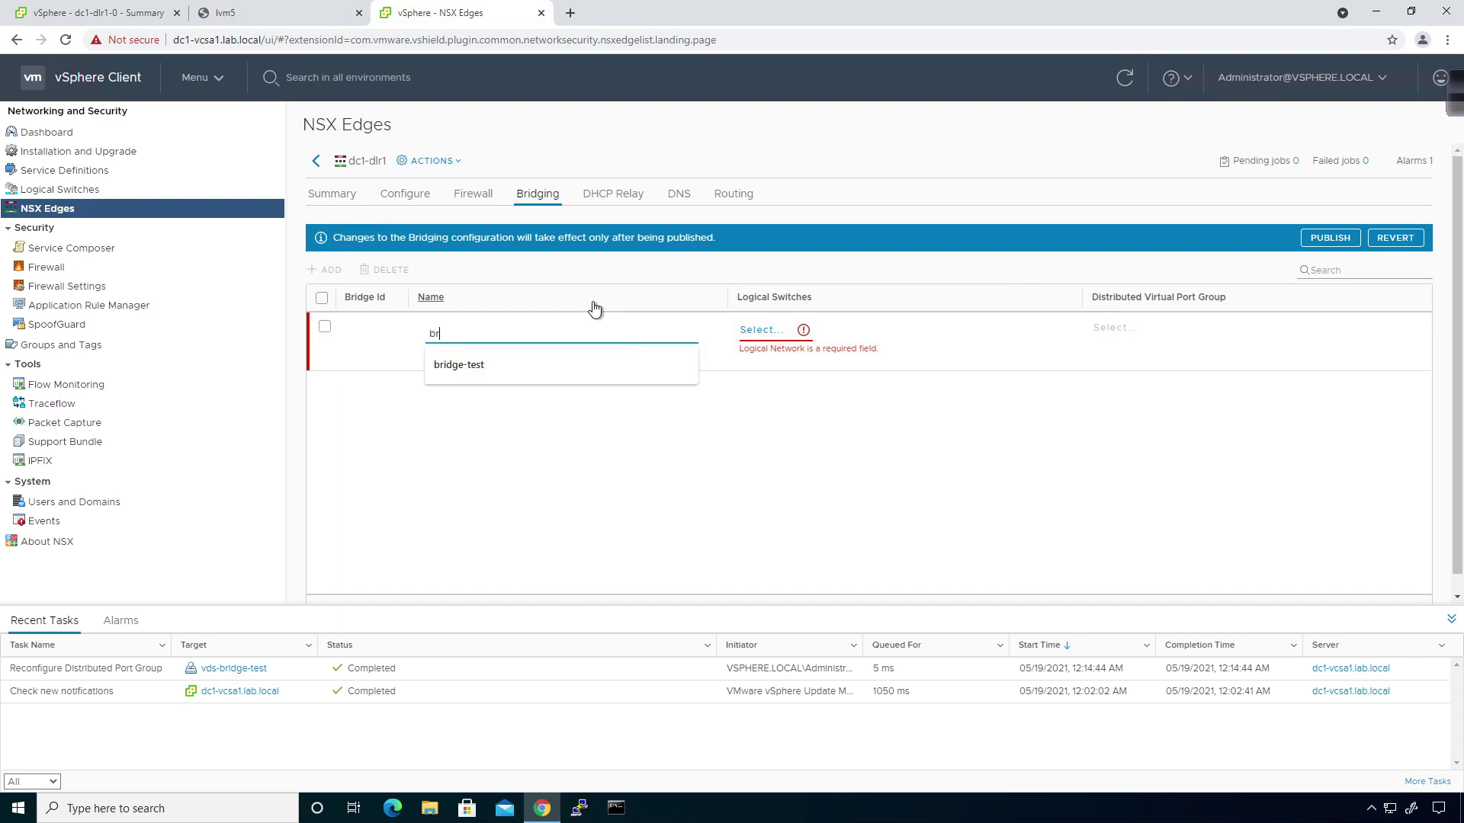
pyautogui.write('i')
pyautogui.click(492, 368)
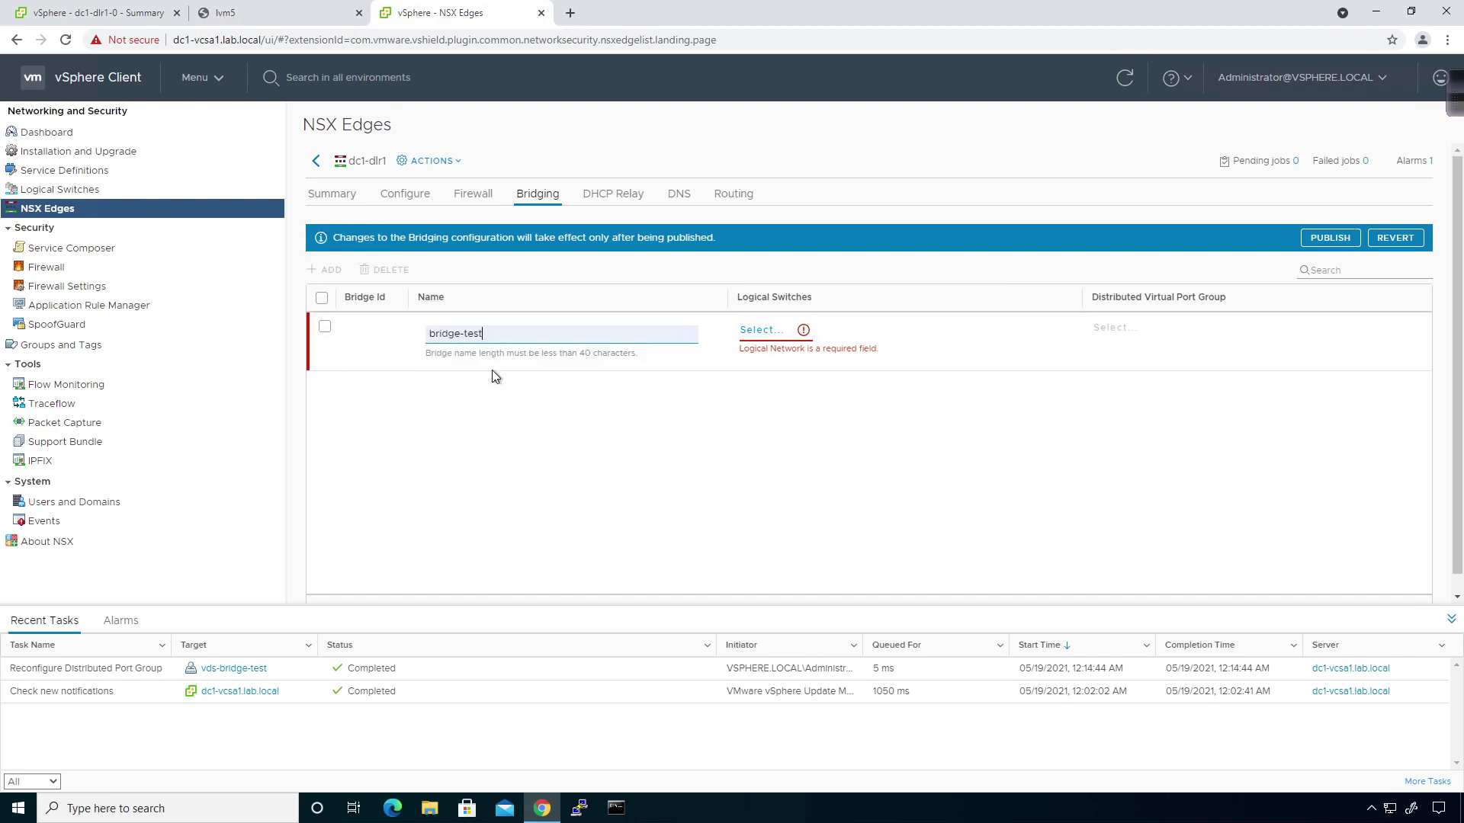
pyautogui.click(770, 328)
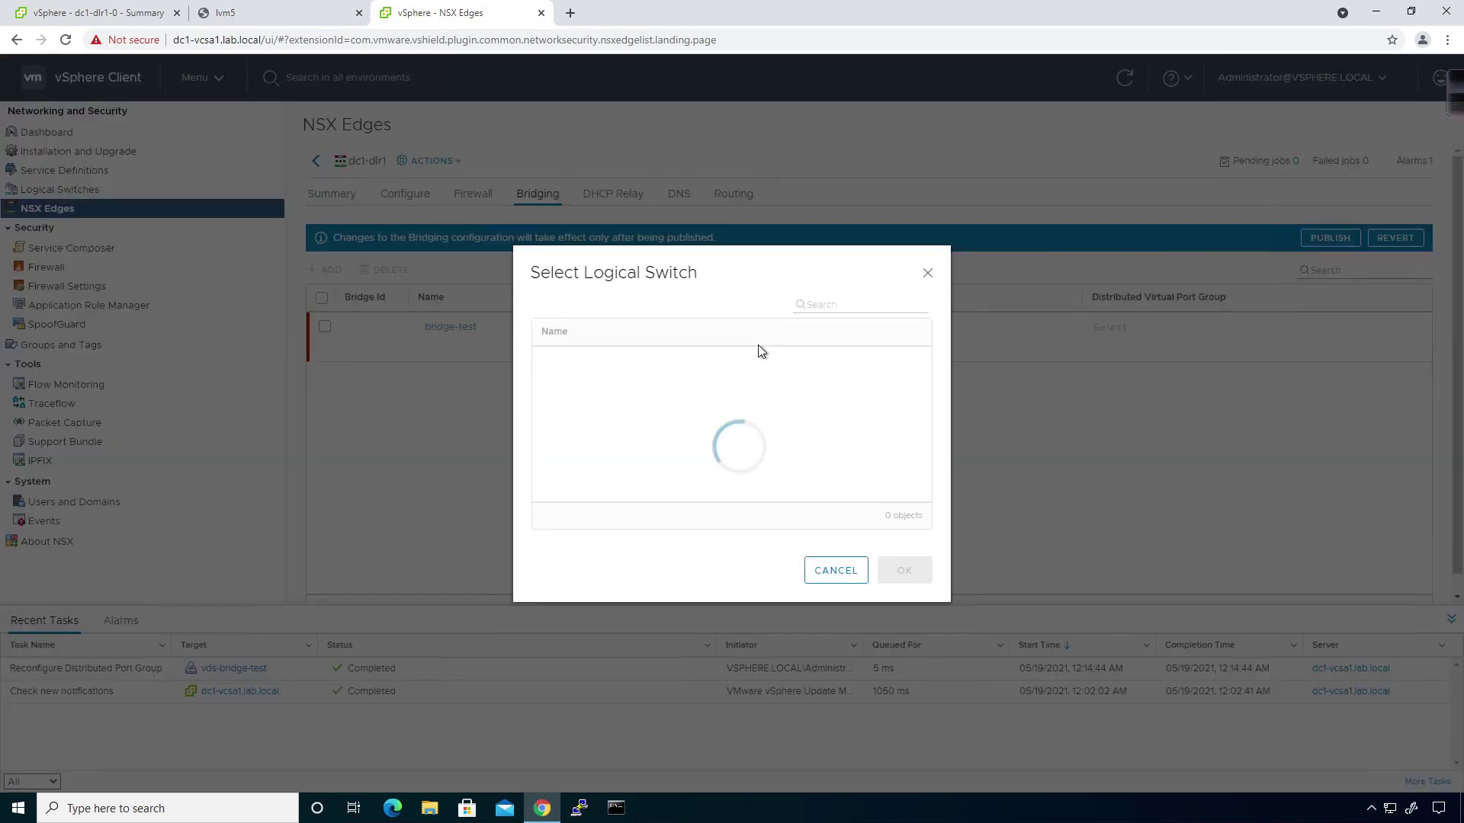
pyautogui.click(628, 424)
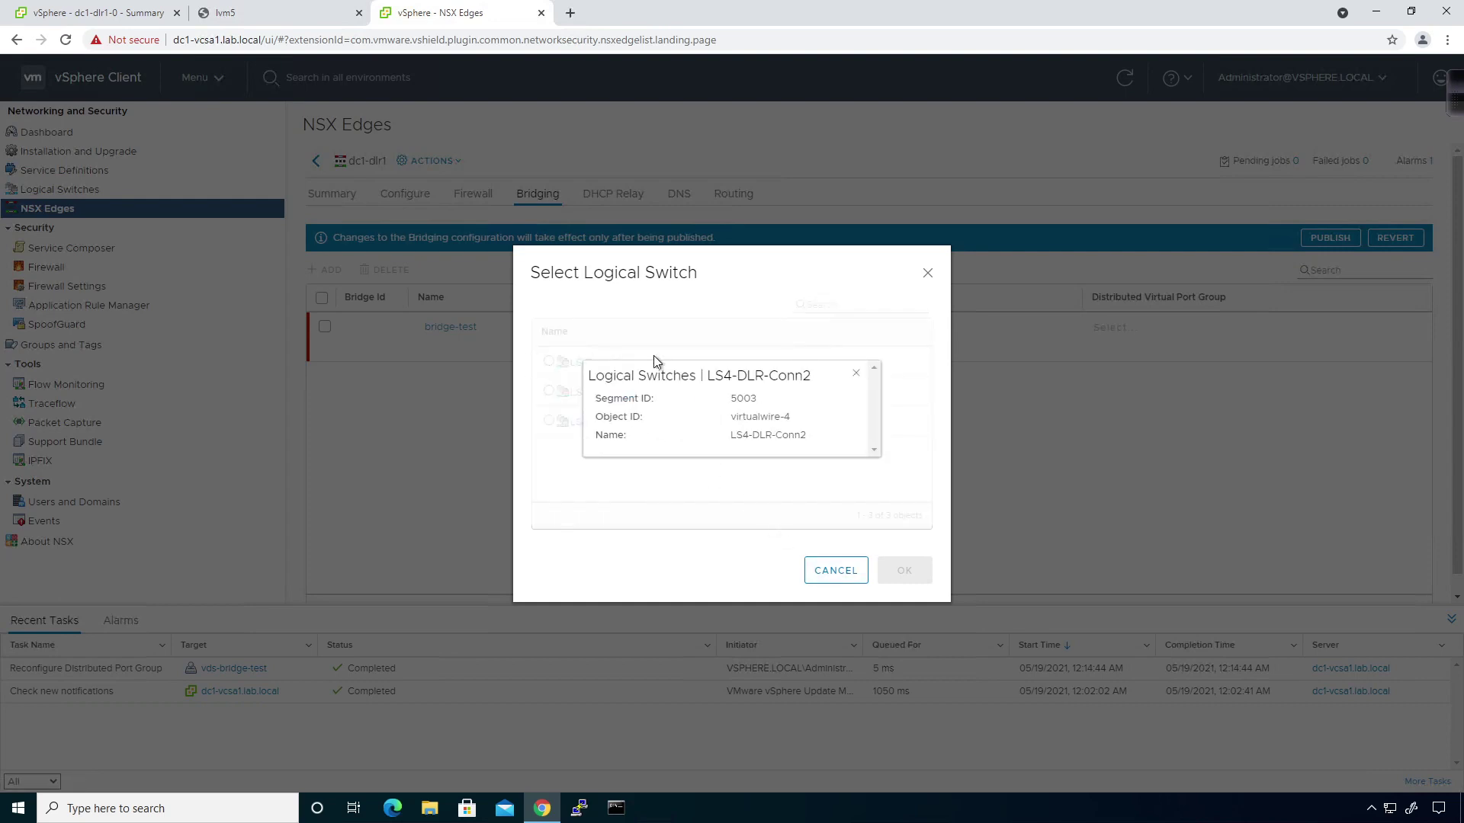
pyautogui.click(855, 373)
pyautogui.click(548, 421)
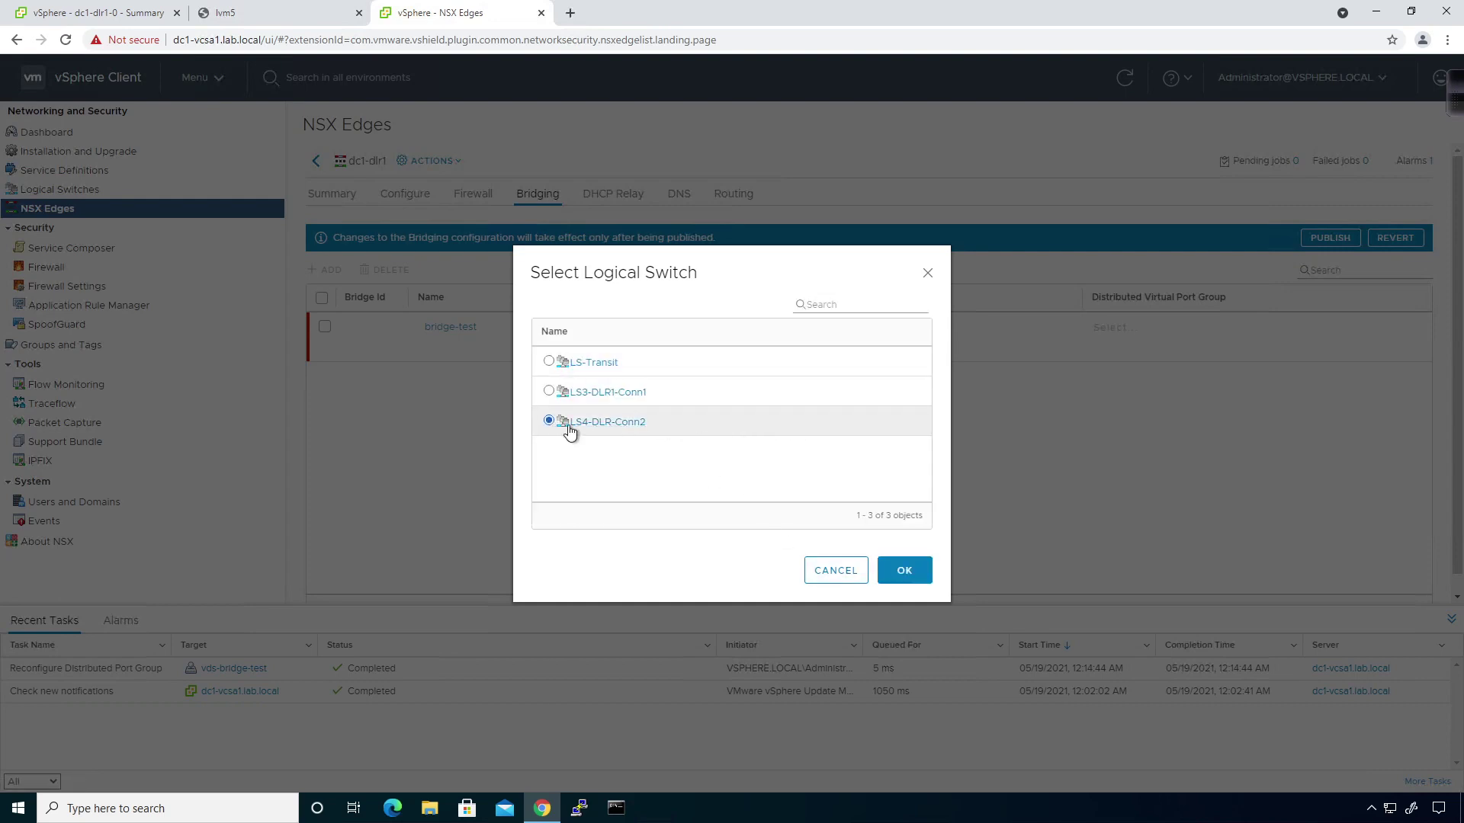
pyautogui.click(910, 570)
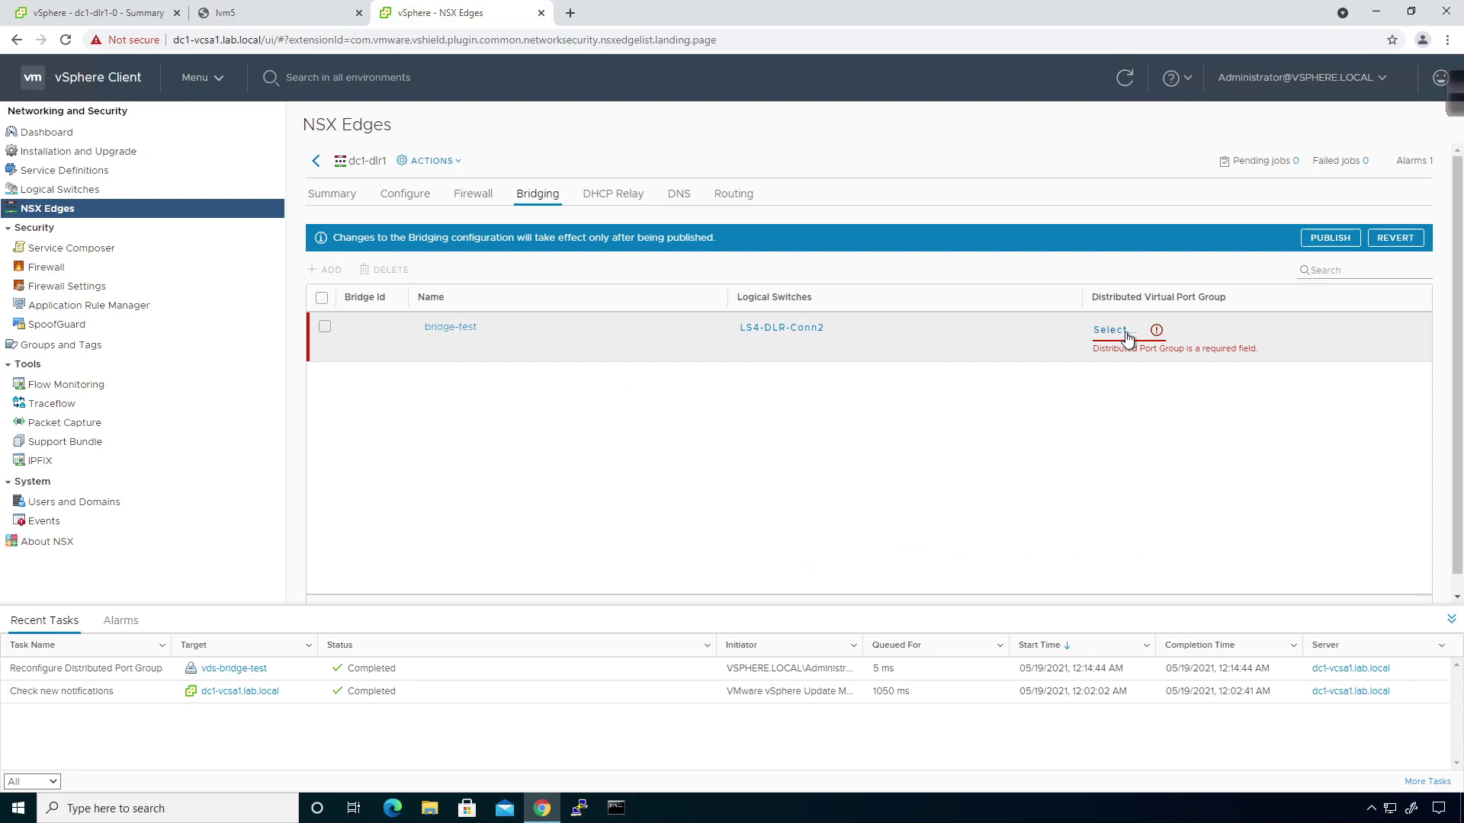
# Set the bridge's port group to vds-bridge-test and publish the bridging configuration.
pyautogui.click(1128, 332)
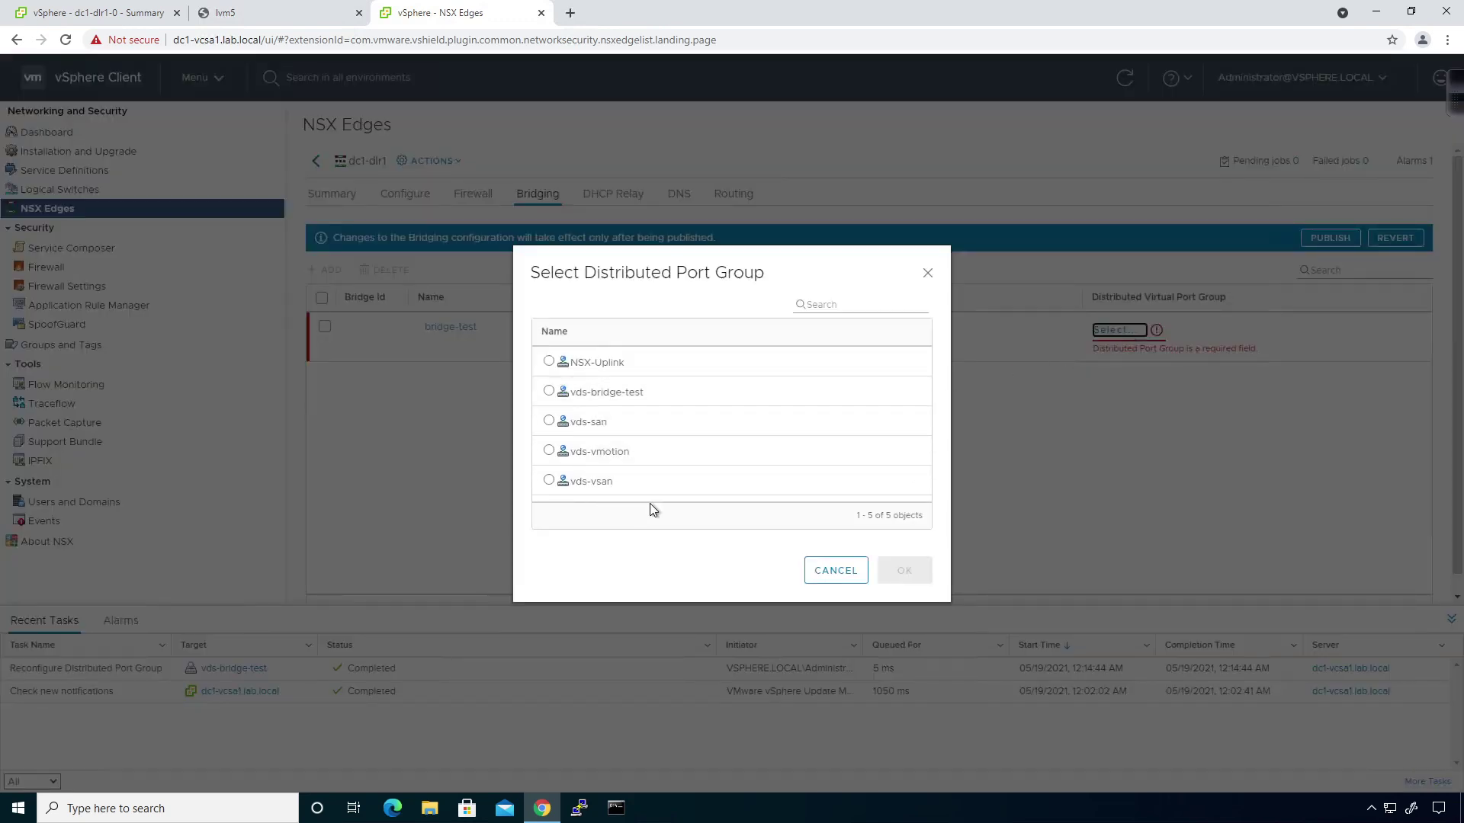
pyautogui.click(548, 392)
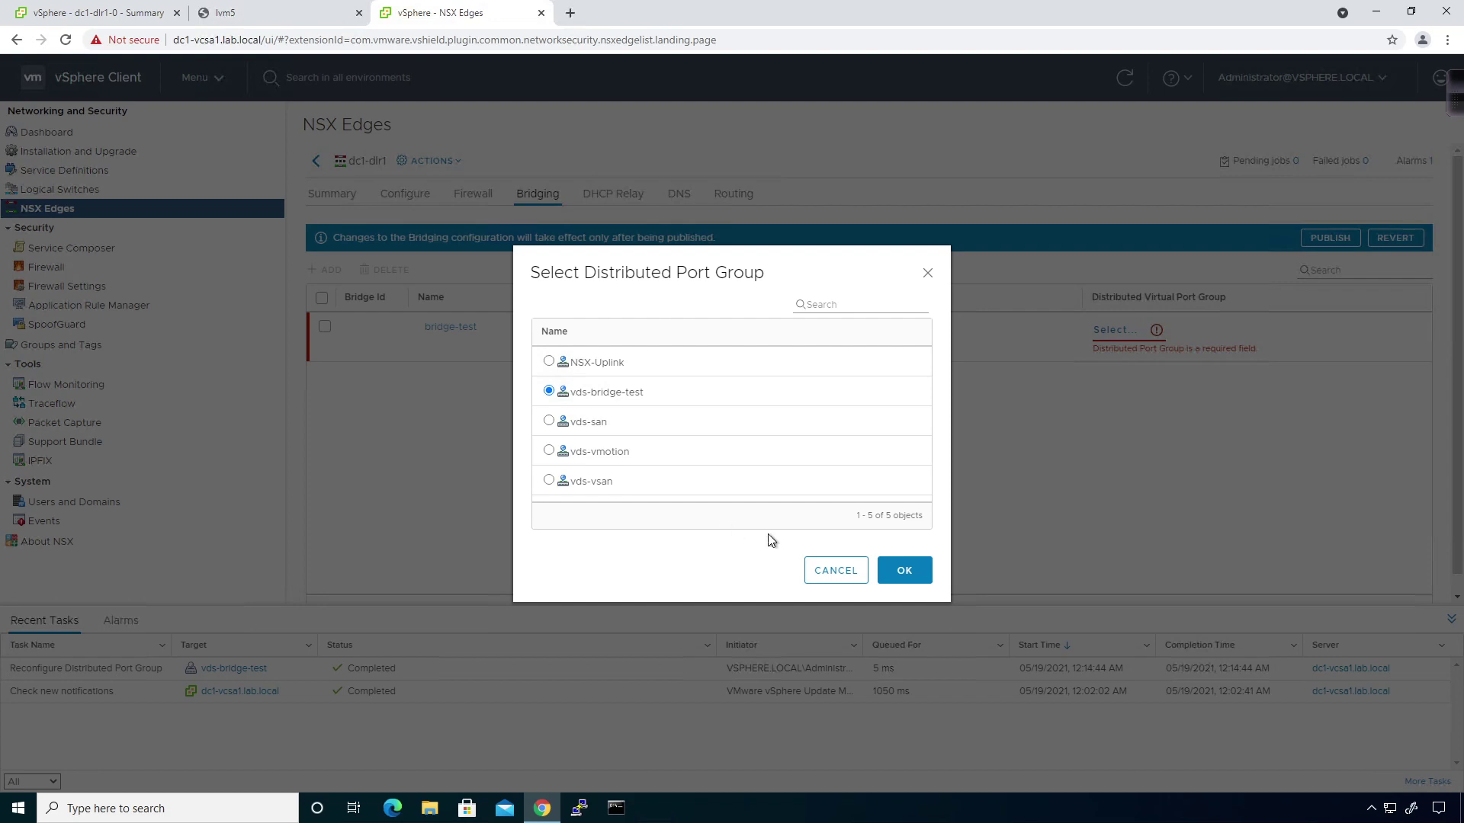
pyautogui.click(904, 570)
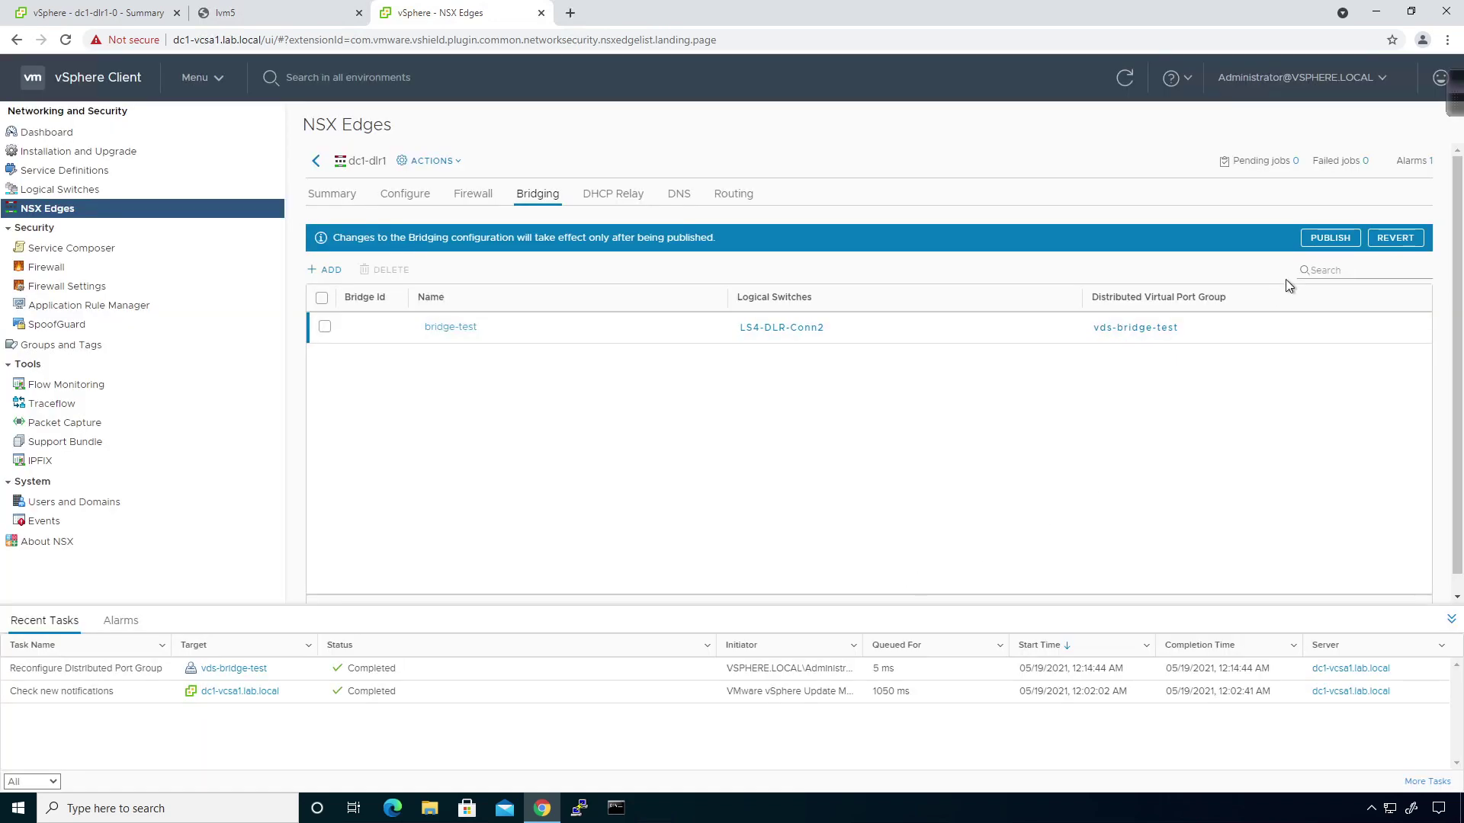
pyautogui.click(1330, 237)
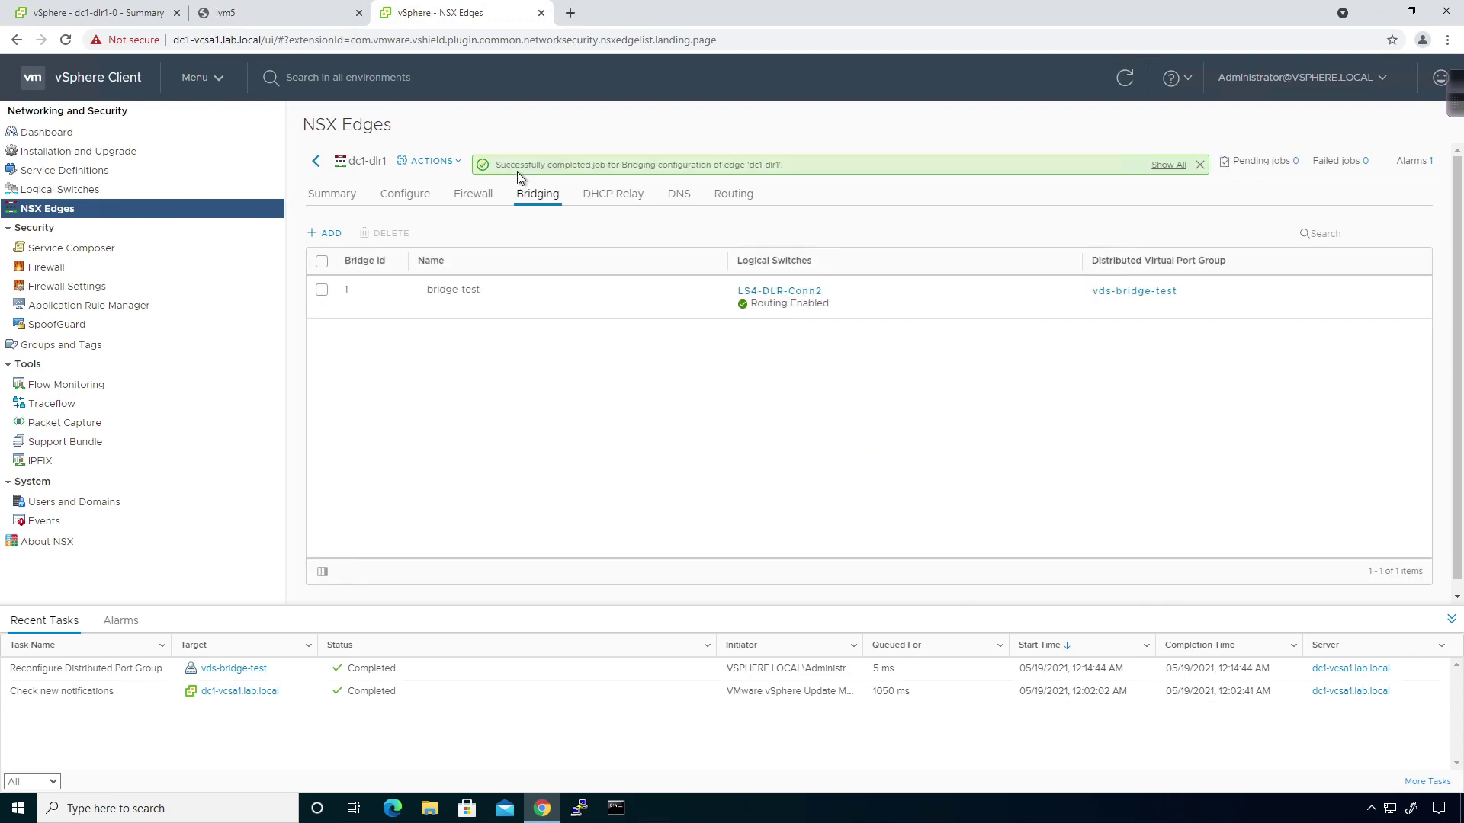
# Log into the lvm5 VM with its password and ping 172.29.2.14 successfully.
pyautogui.click(286, 16)
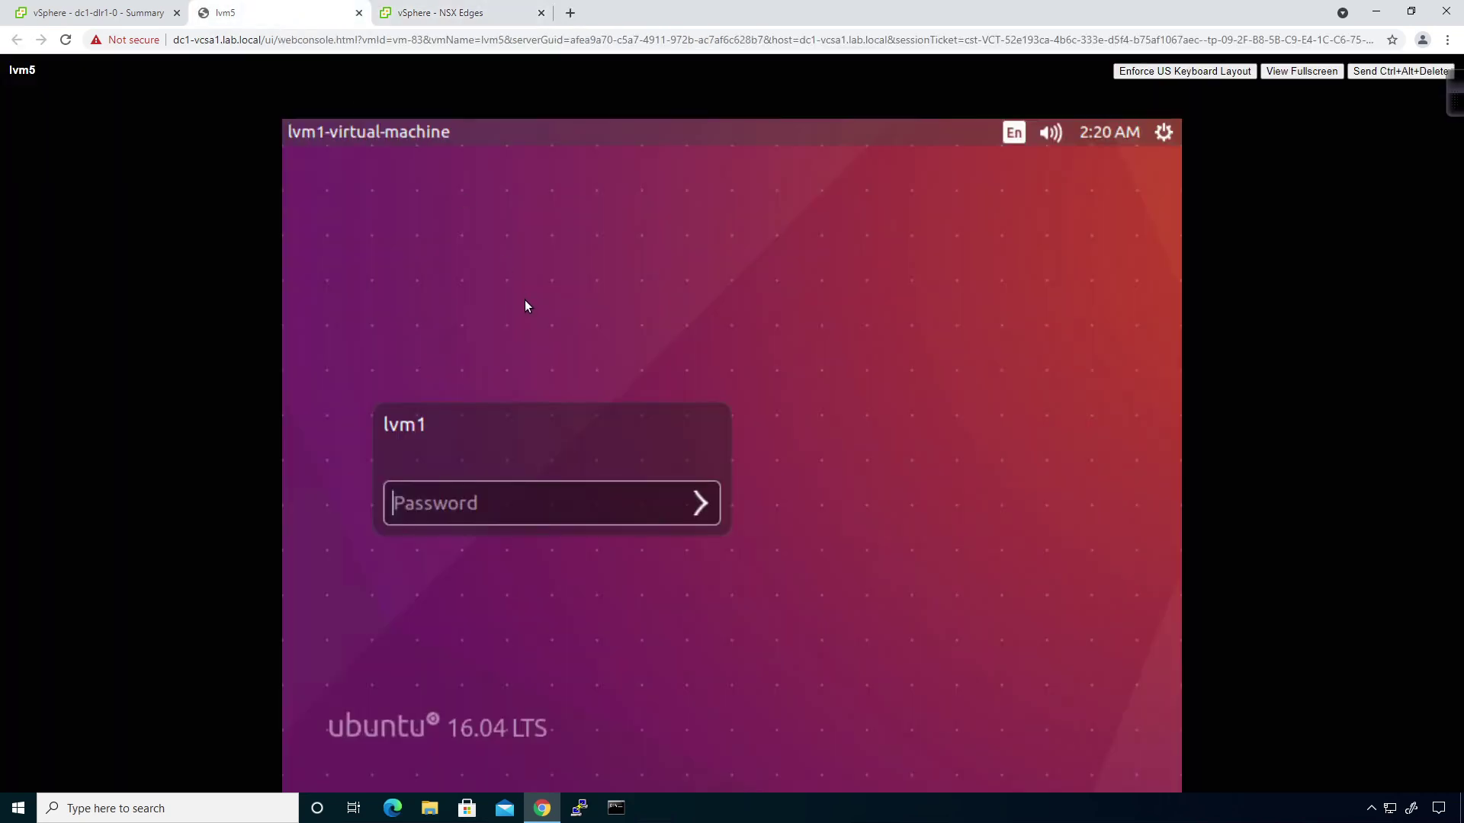
pyautogui.click(484, 502)
pyautogui.write('VMware1!')
pyautogui.press('Return')
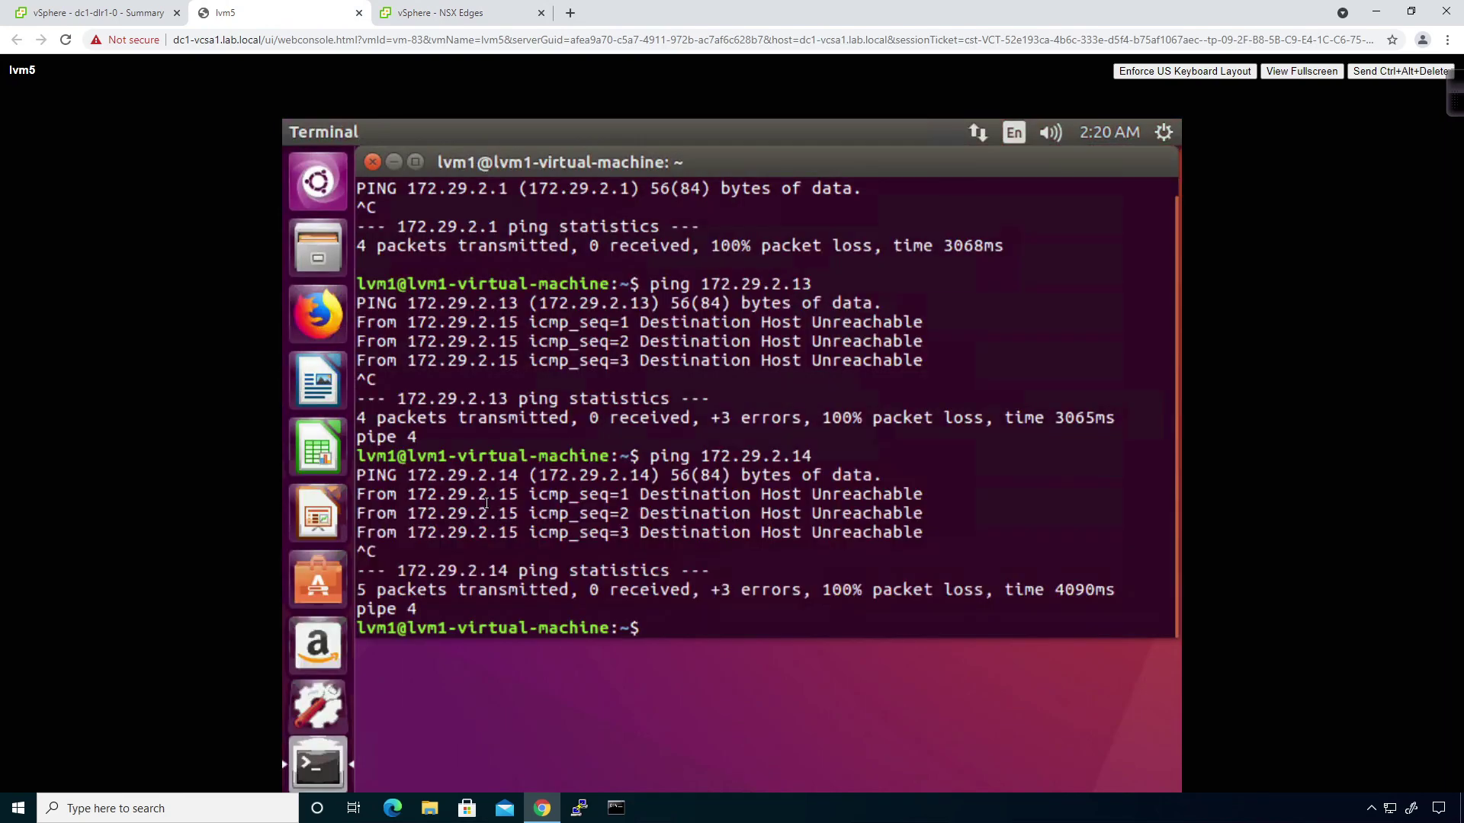
pyautogui.press('Up')
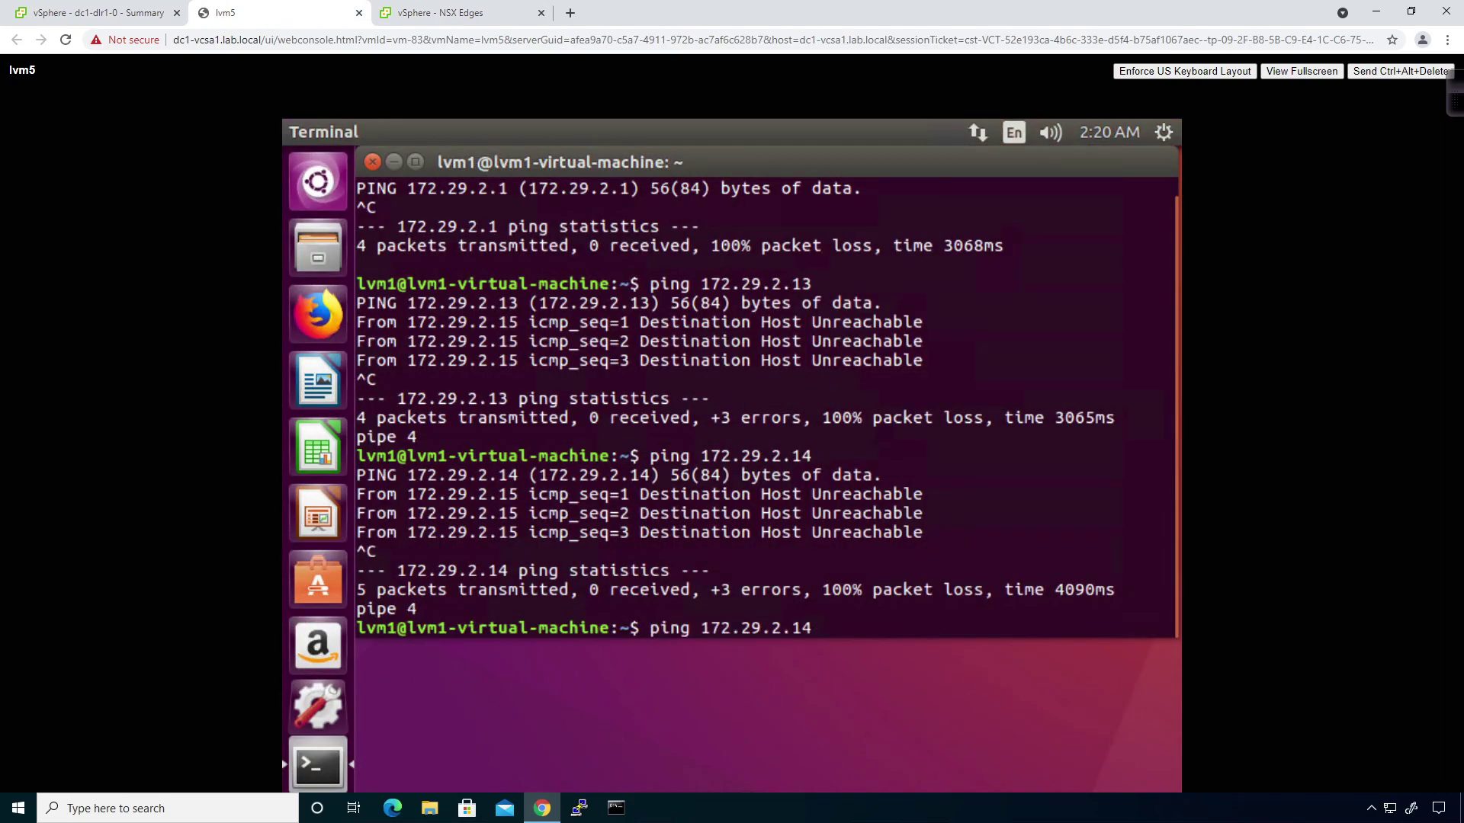
pyautogui.press('Return')
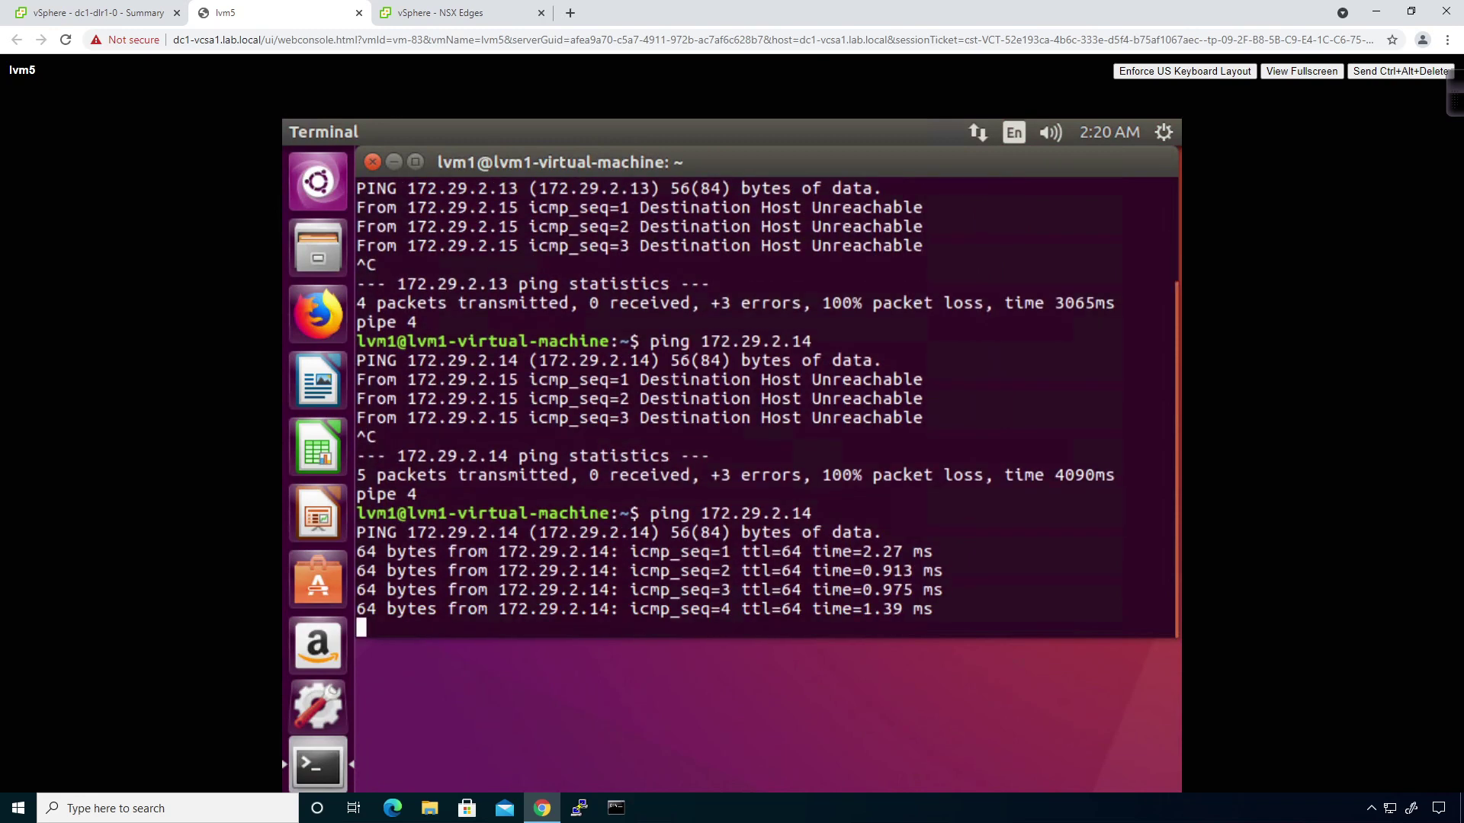
pyautogui.hotkey('ctrl', 'c')
# Ping 172.29.2.13 and gateway 172.29.2.1, both with 0% packet loss.
pyautogui.press('Up')
pyautogui.press('BackSpace')
pyautogui.write('3')
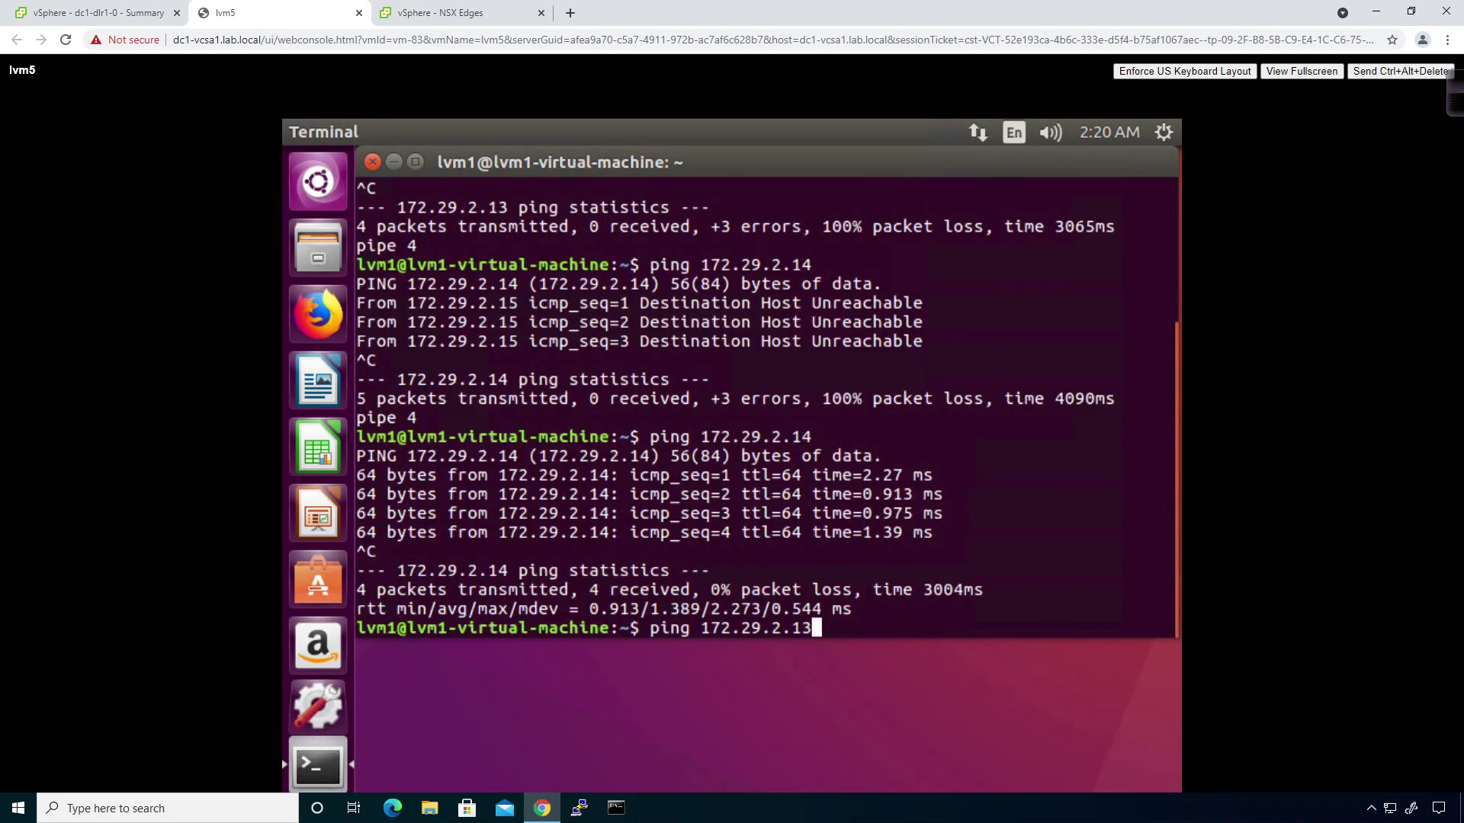
pyautogui.press('Return')
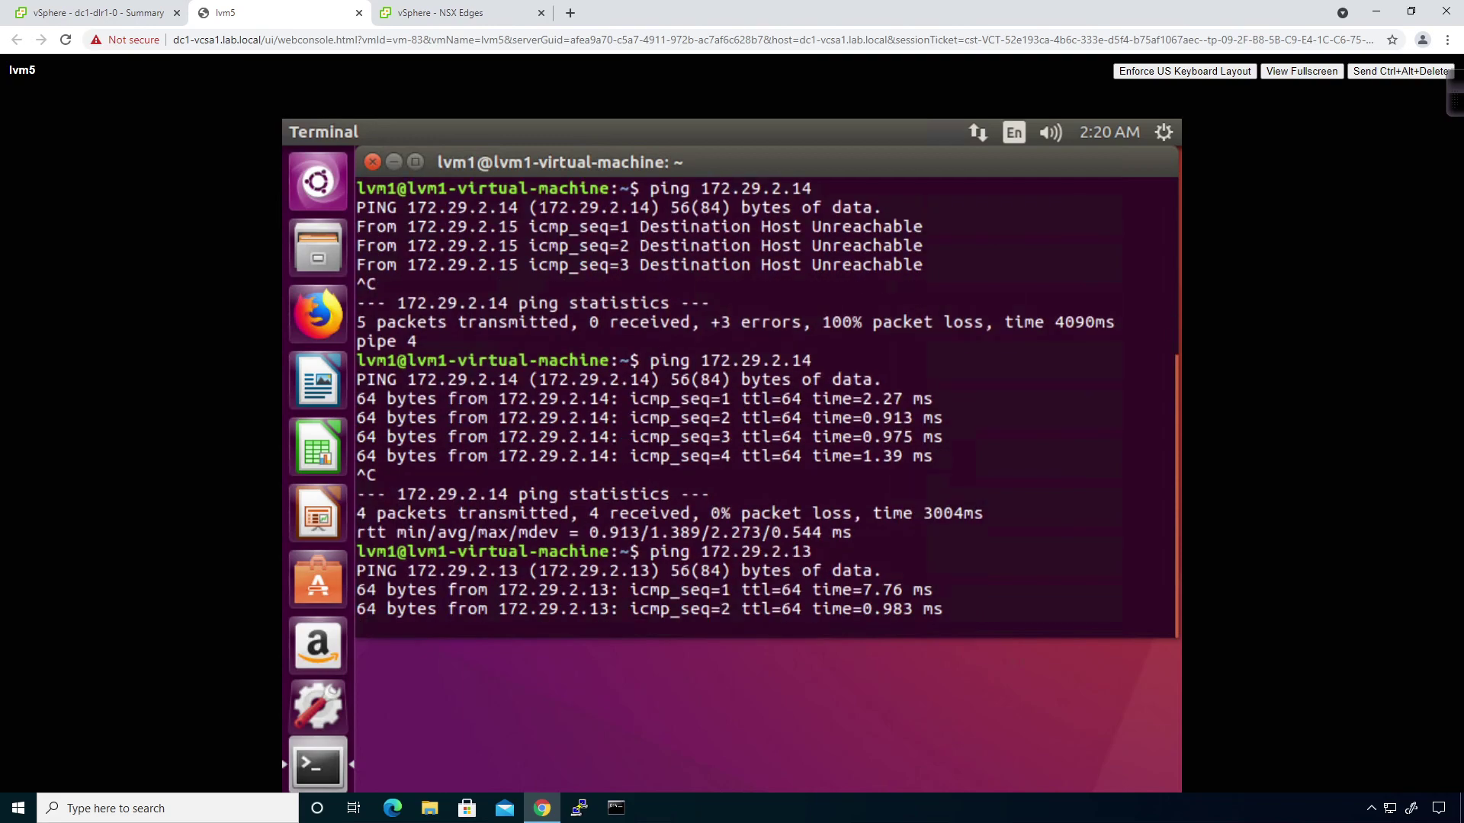
pyautogui.hotkey('ctrl', 'c')
pyautogui.press('Up')
pyautogui.press('Up')
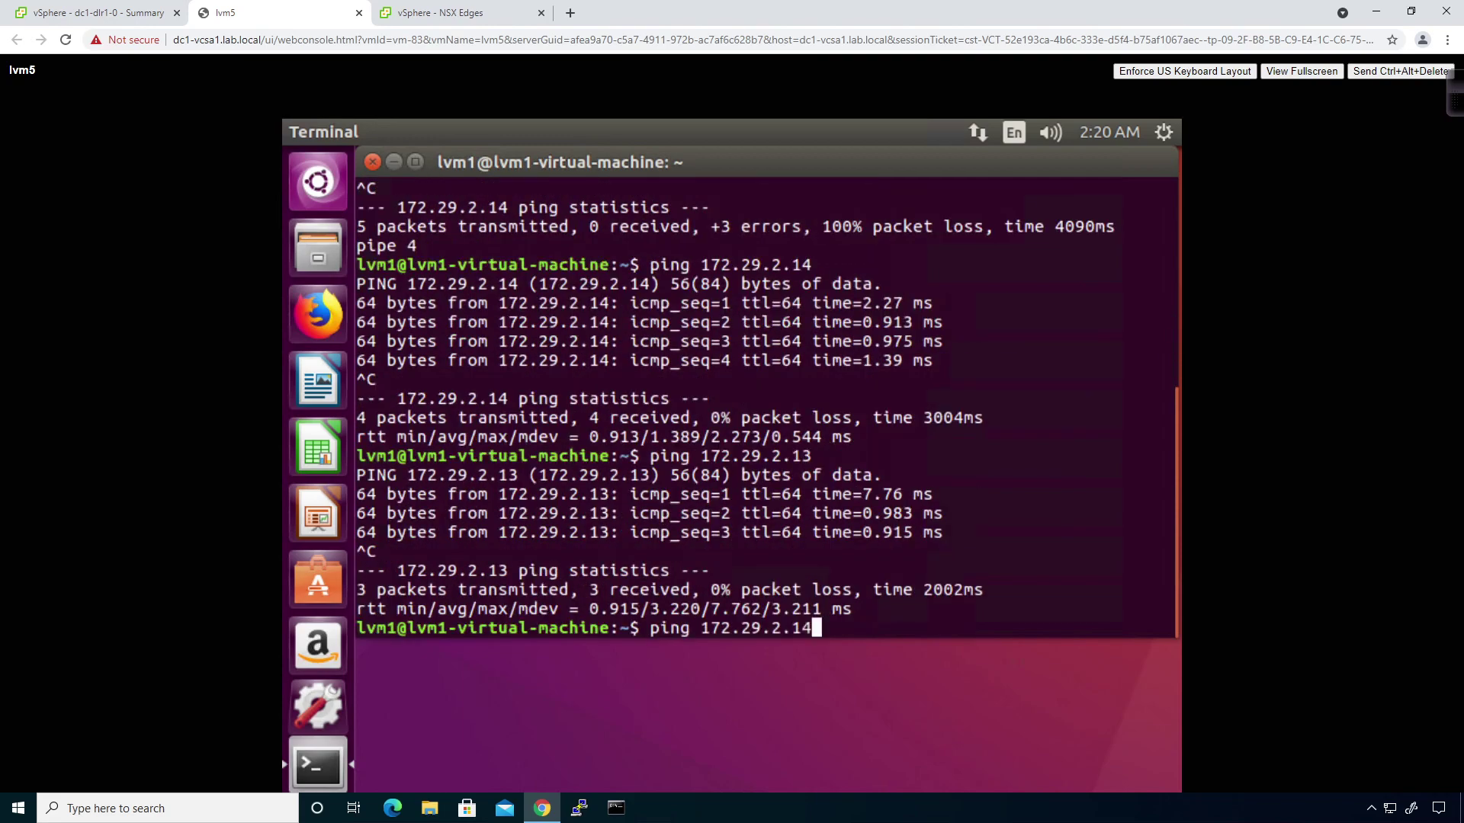
pyautogui.press('BackSpace')
pyautogui.press('Return')
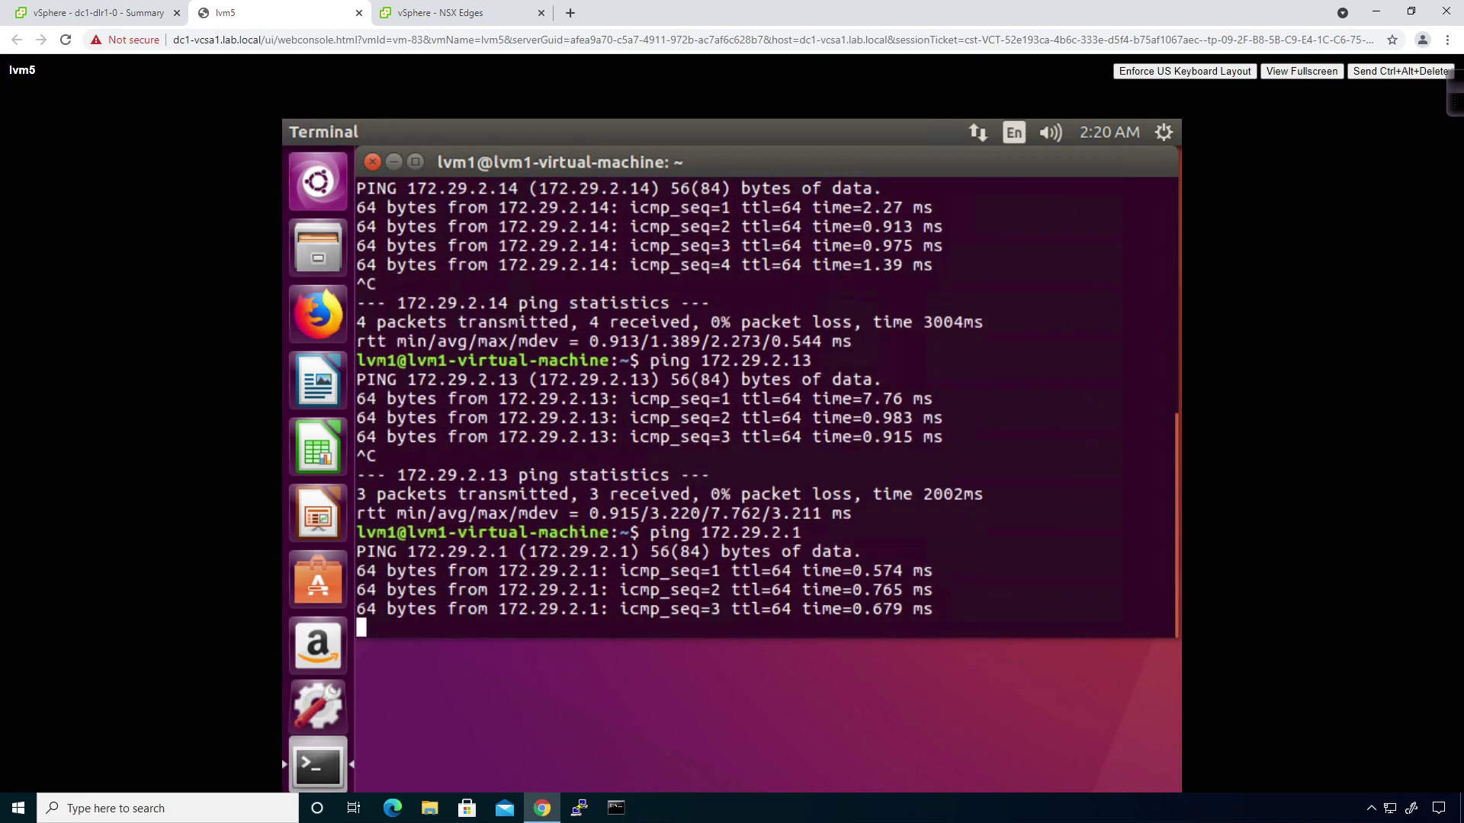
pyautogui.hotkey('ctrl', 'c')
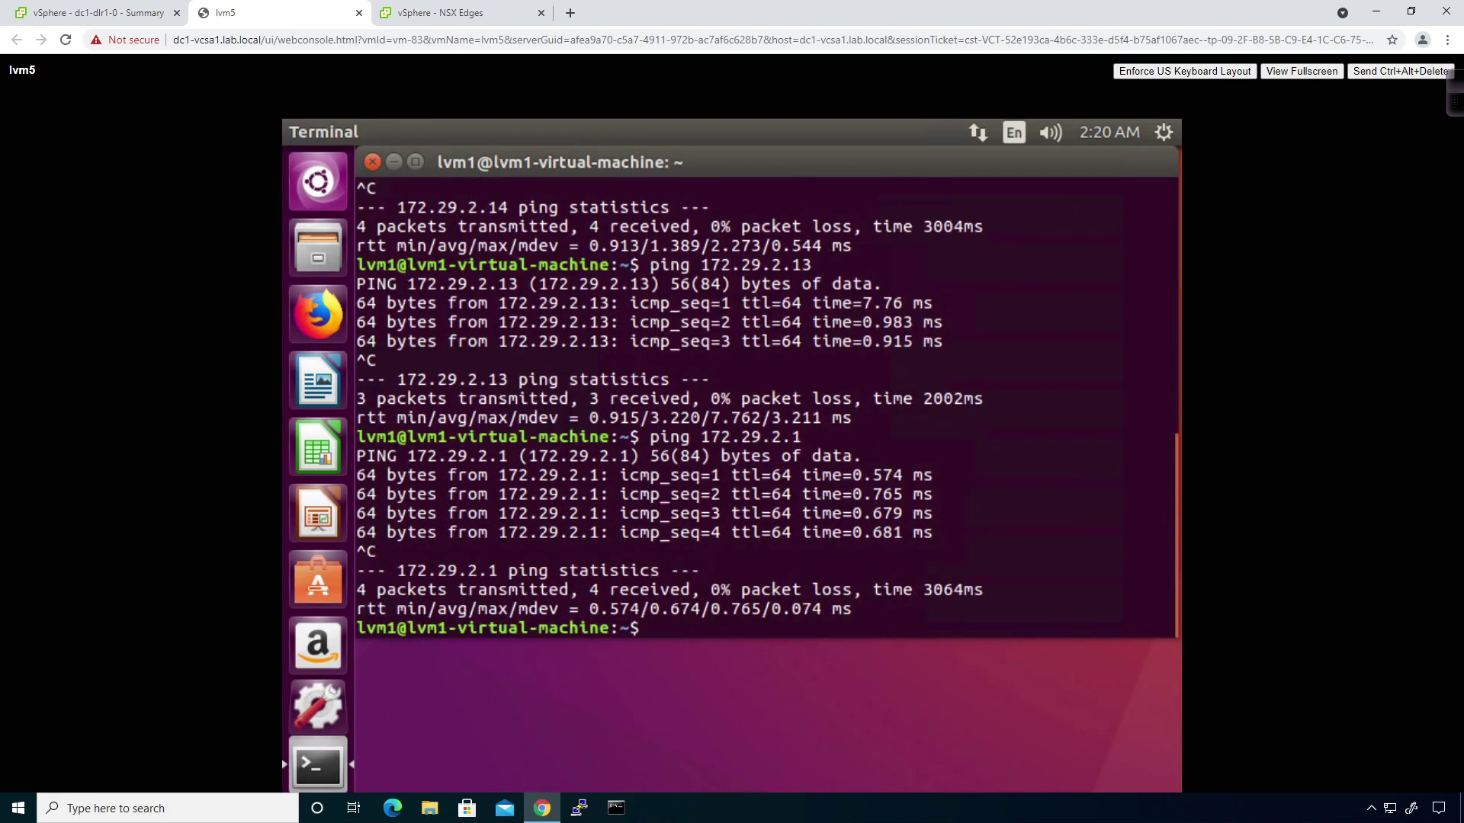
# Ping google.com and then 8.8.8.8, each ending with 100% packet loss.
pyautogui.write('ping google.com')
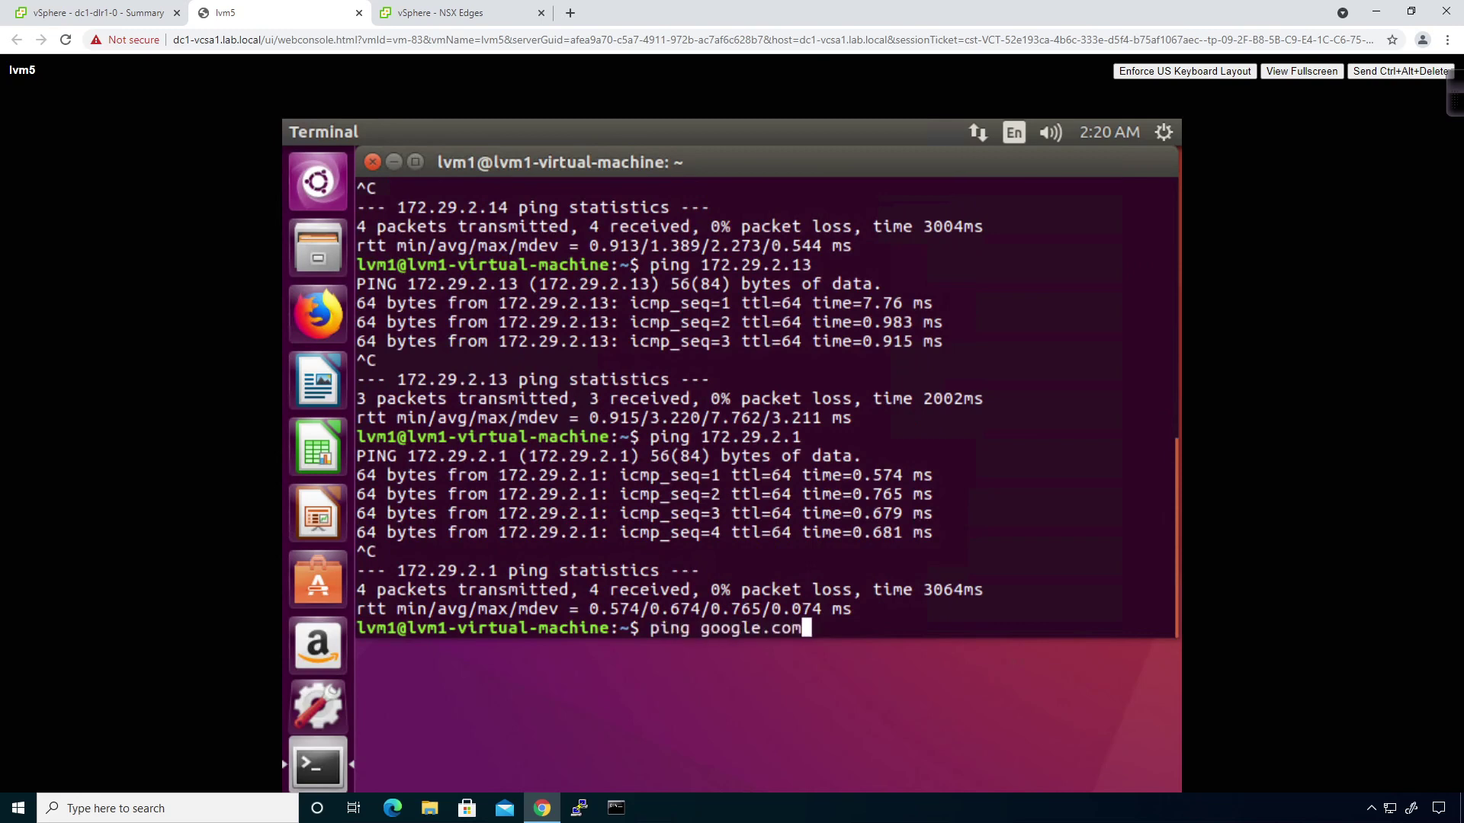
pyautogui.press('Return')
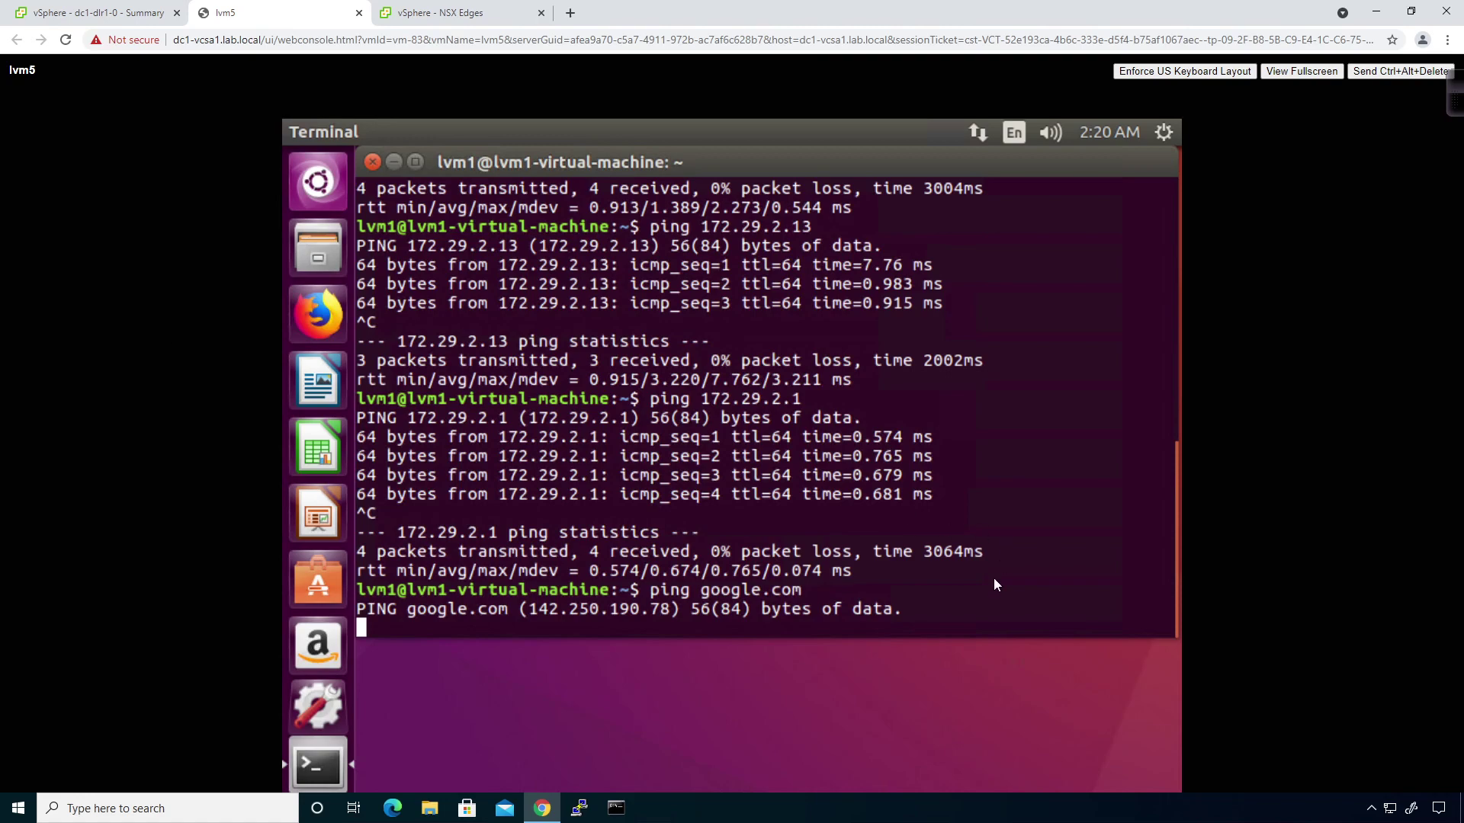
pyautogui.hotkey('ctrl', 'c')
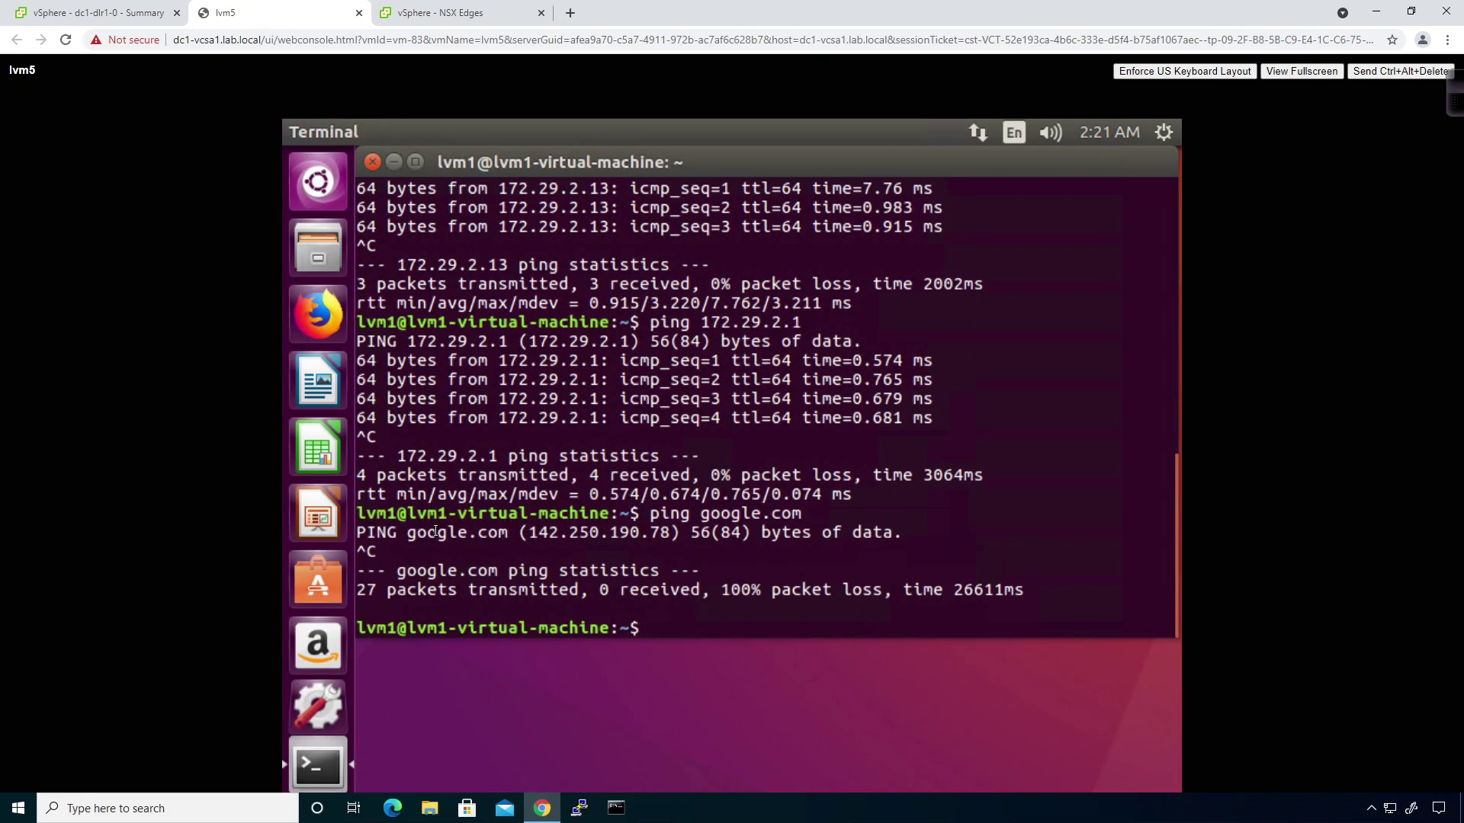
pyautogui.write('ping 8.8.8.8')
pyautogui.press('Return')
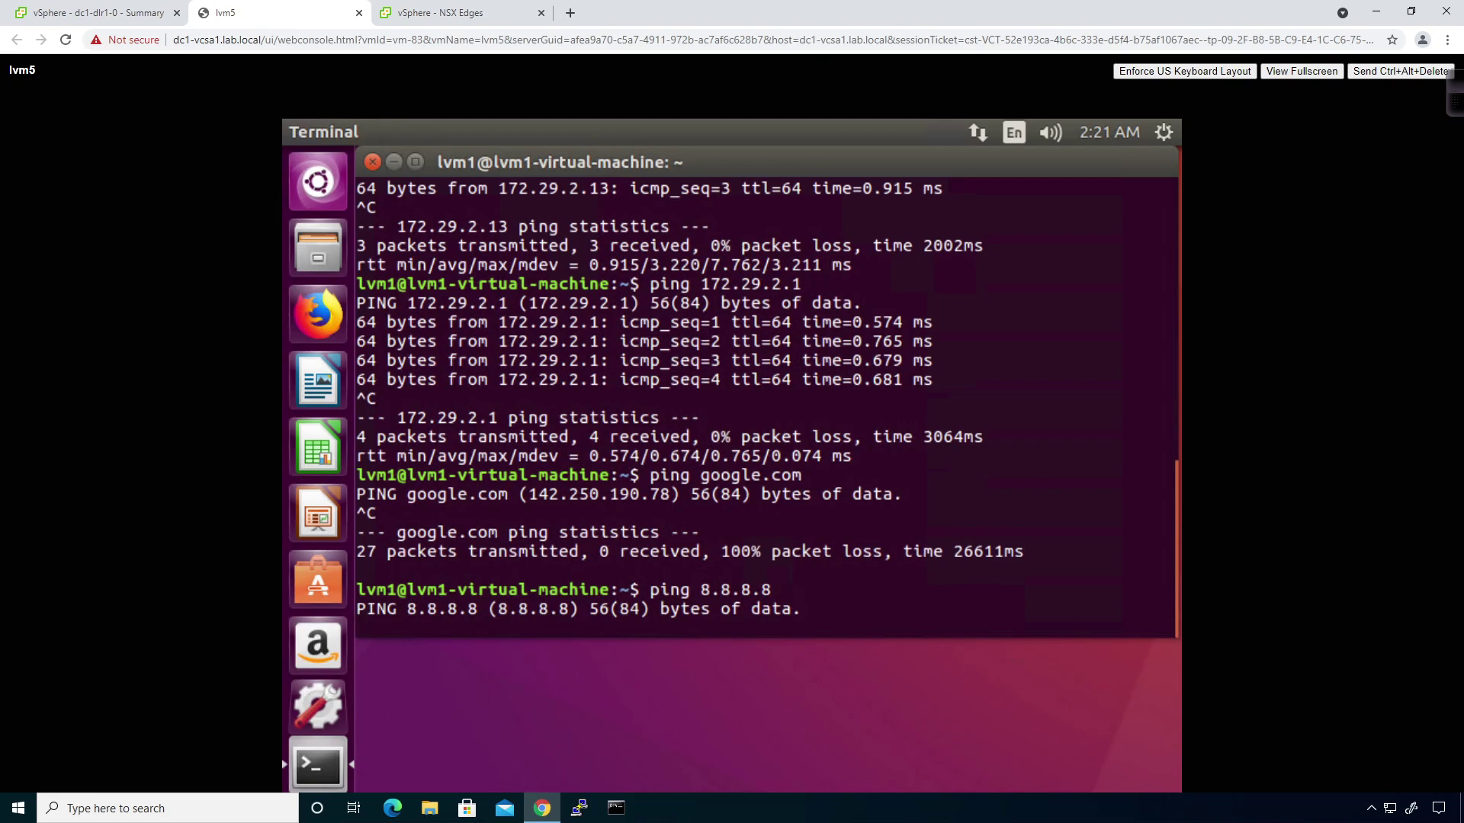
pyautogui.hotkey('ctrl', 'c')
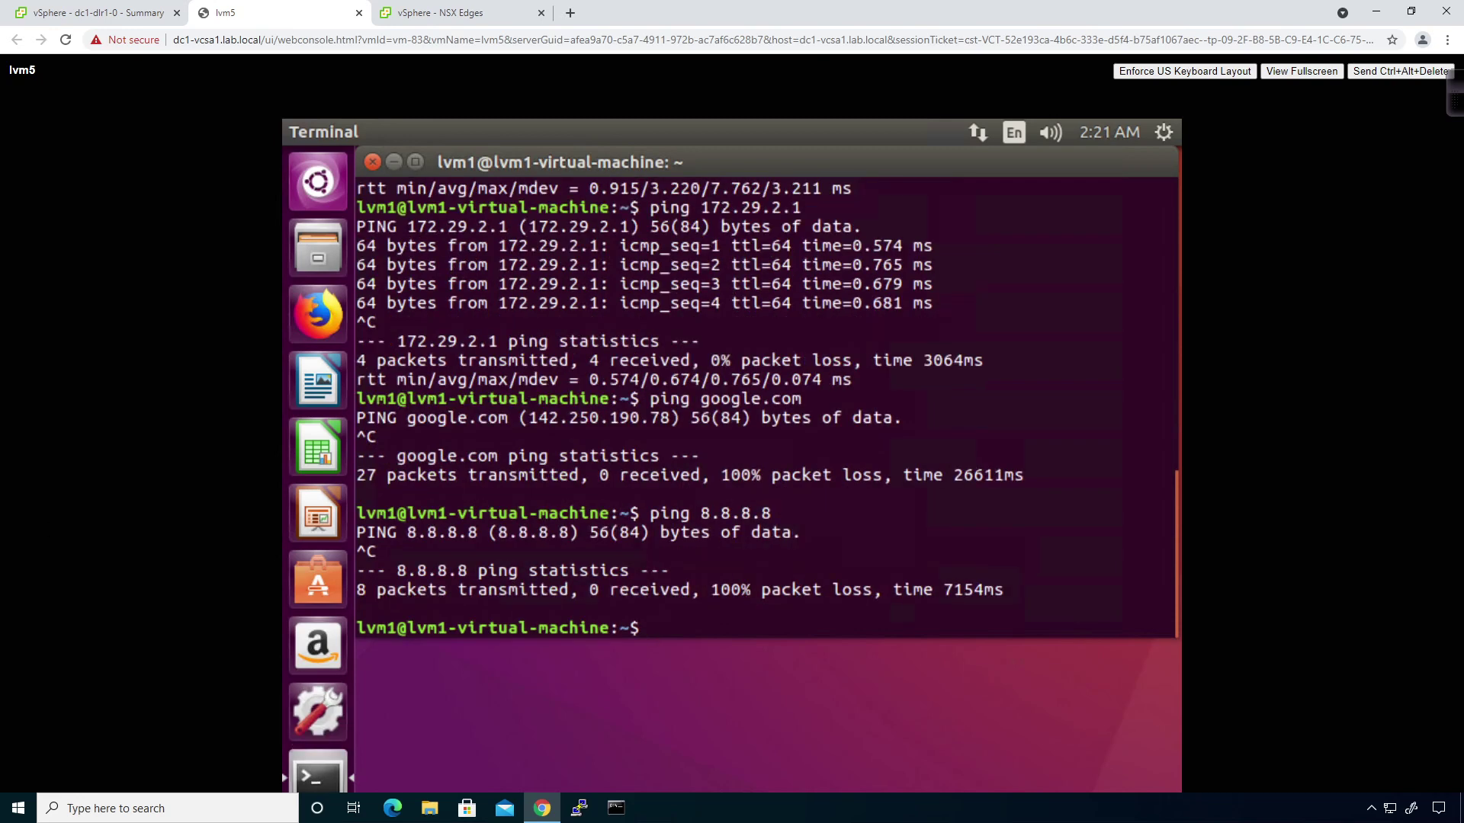